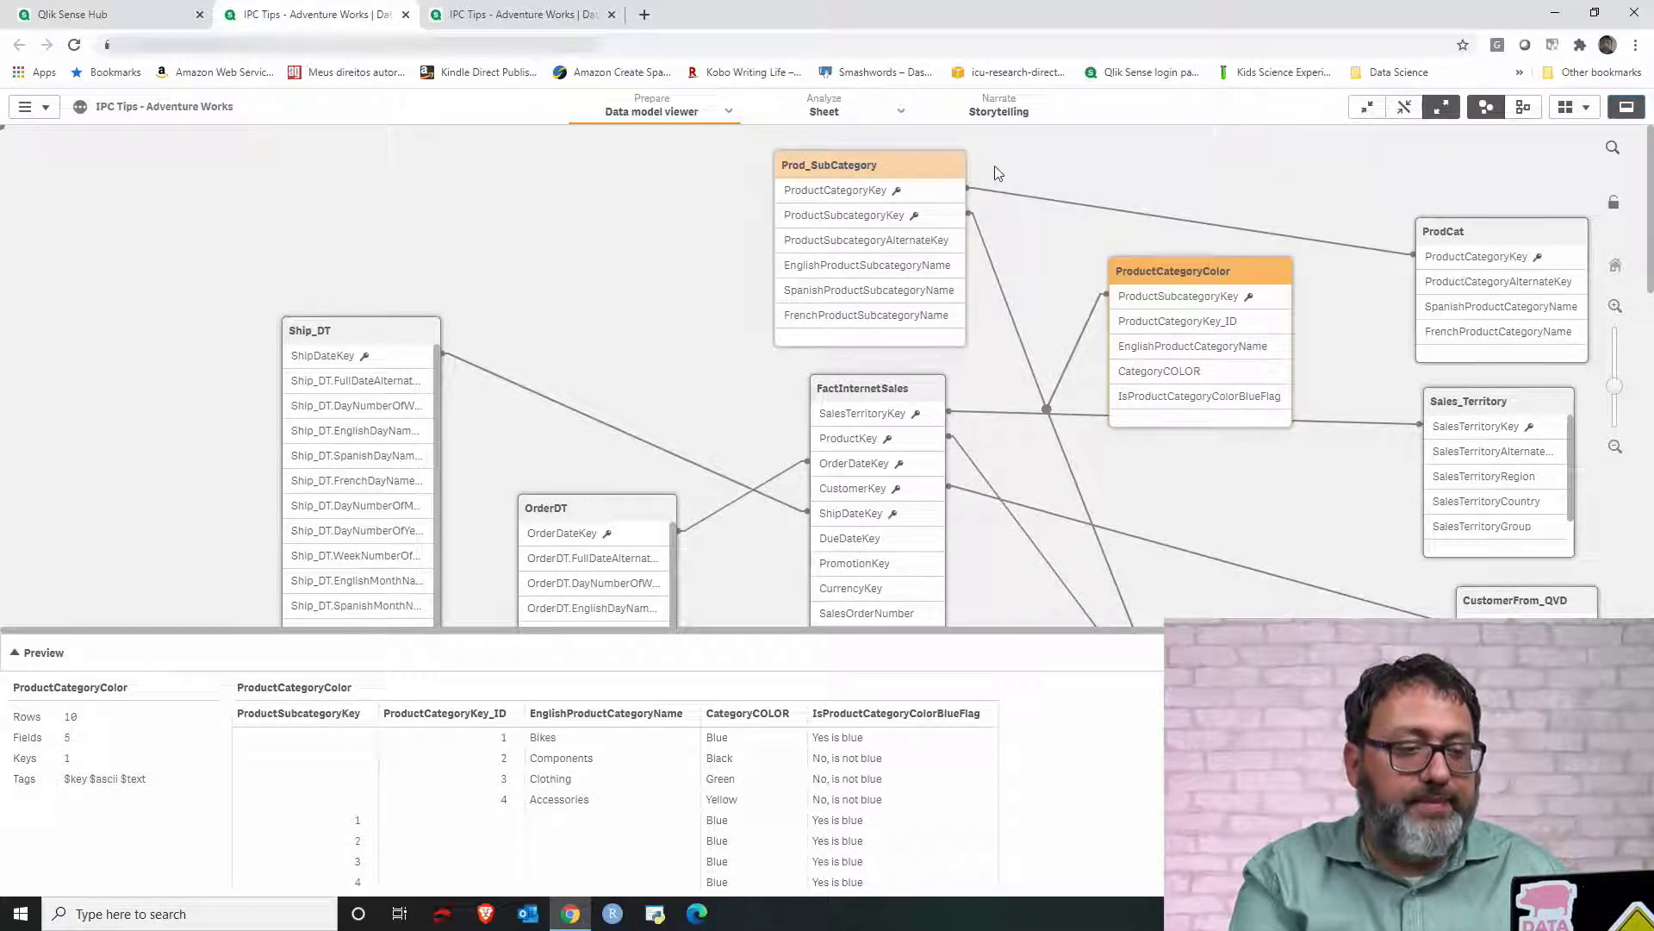
- Preview the Prod_SubCategory and ProductCategoryColor tables in the data model to compare their fields and rows
left_click(853, 171)
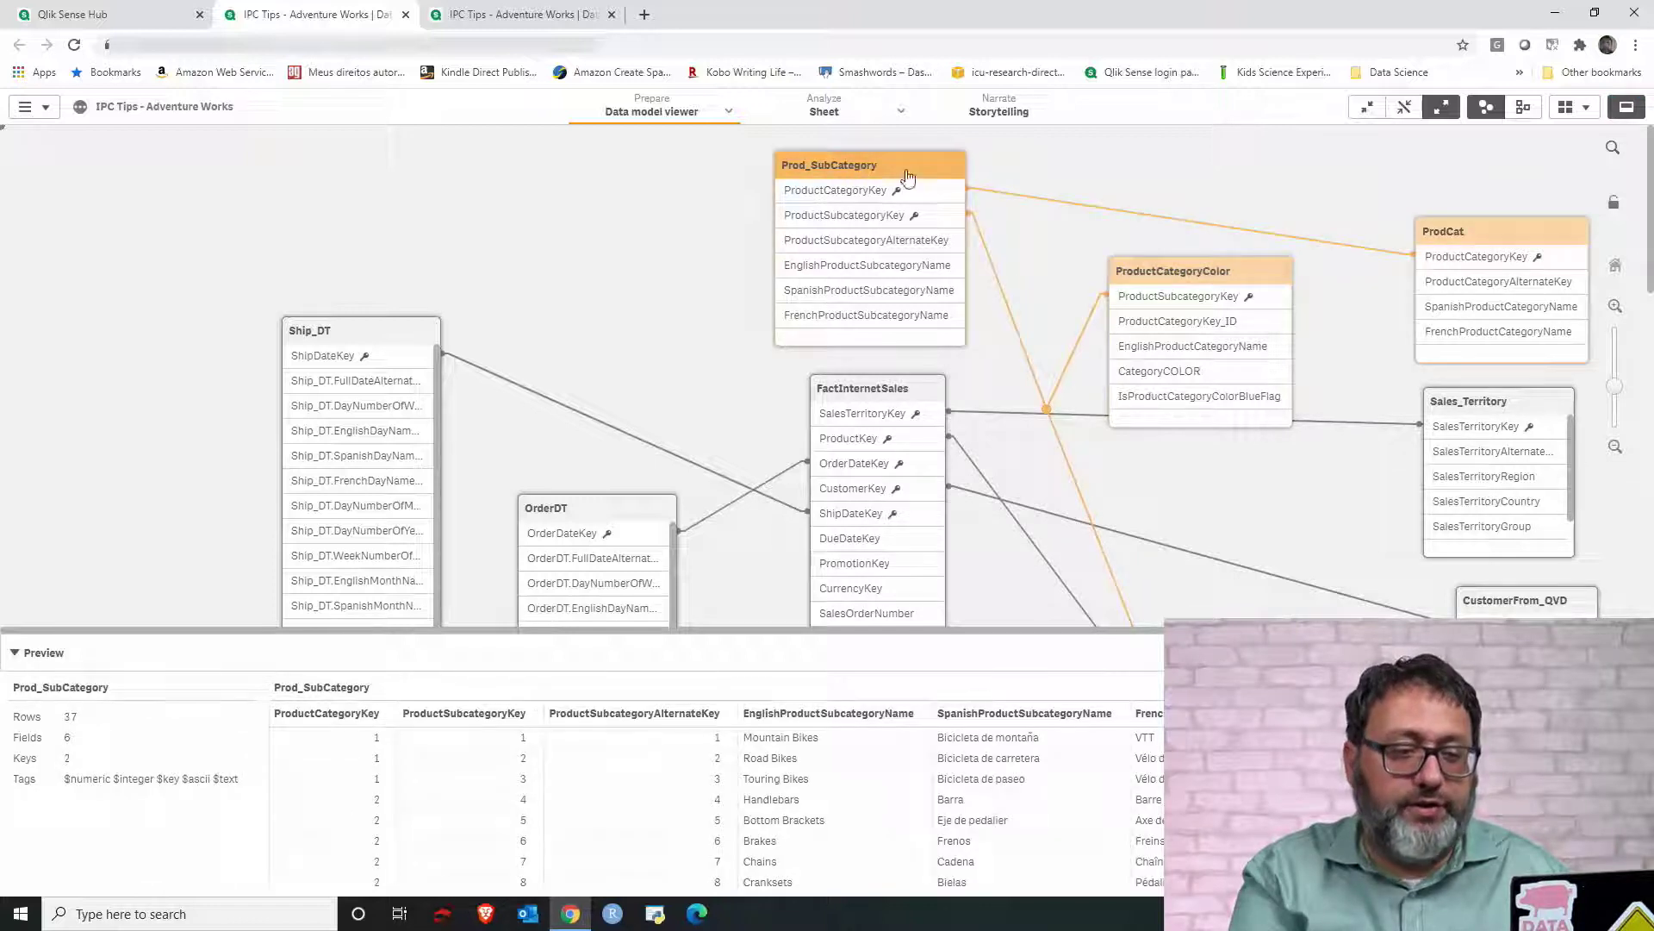
left_click(1182, 283)
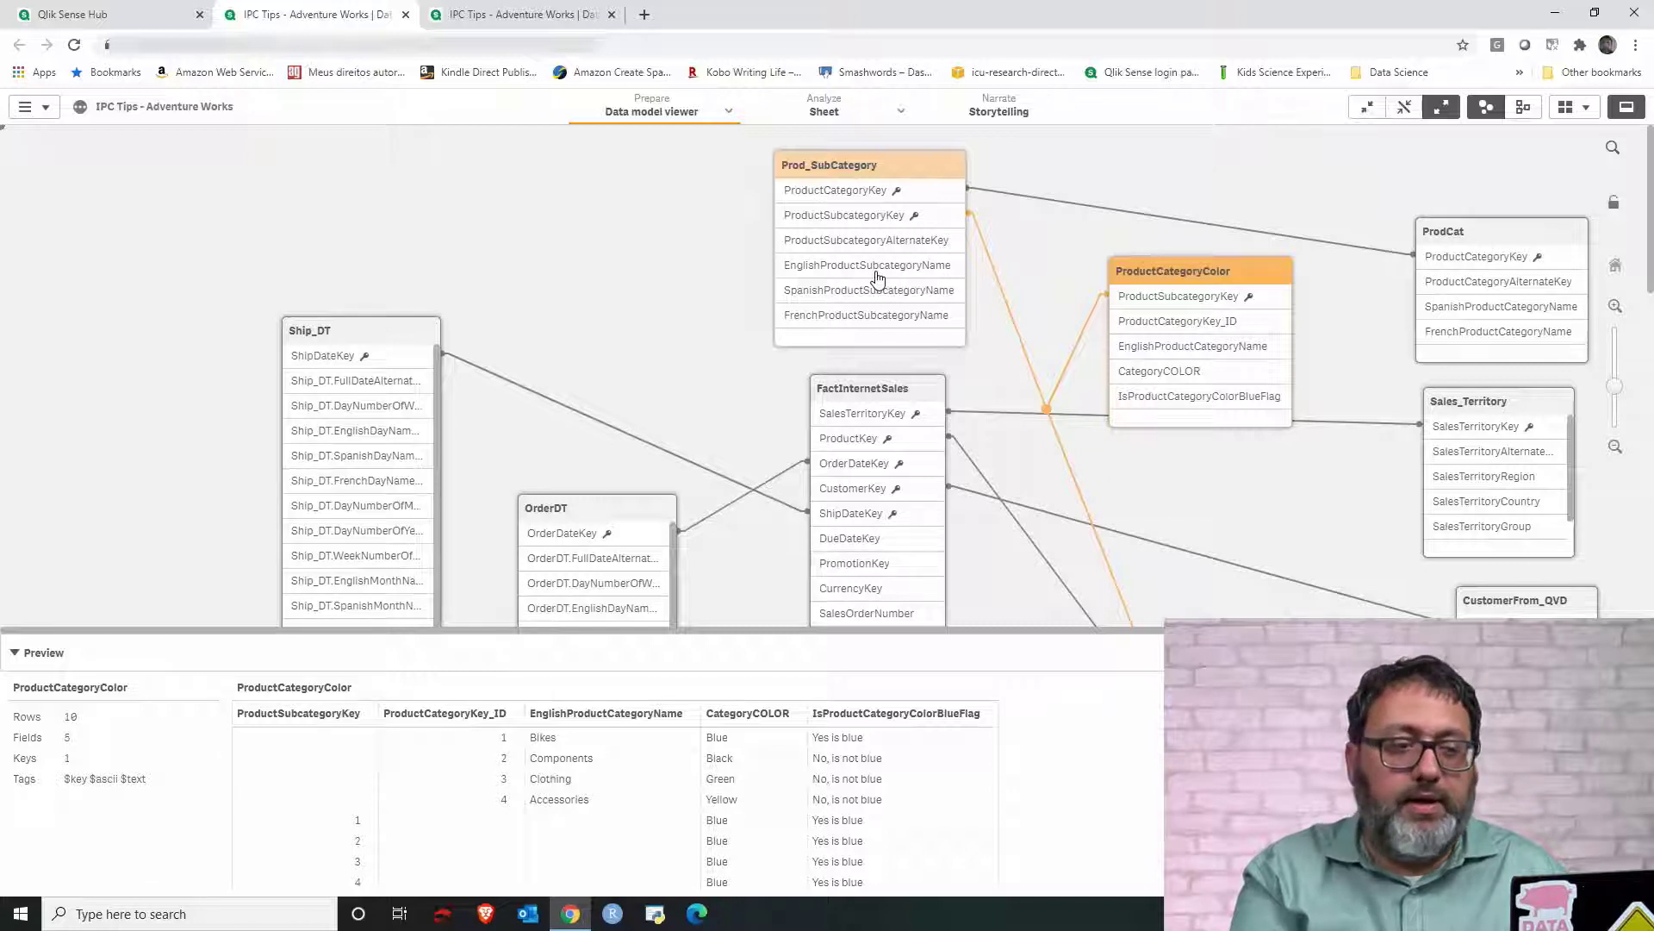
- Copy the whole ProductCategoryColor script from the Colors section of the data load editor
left_click(529, 12)
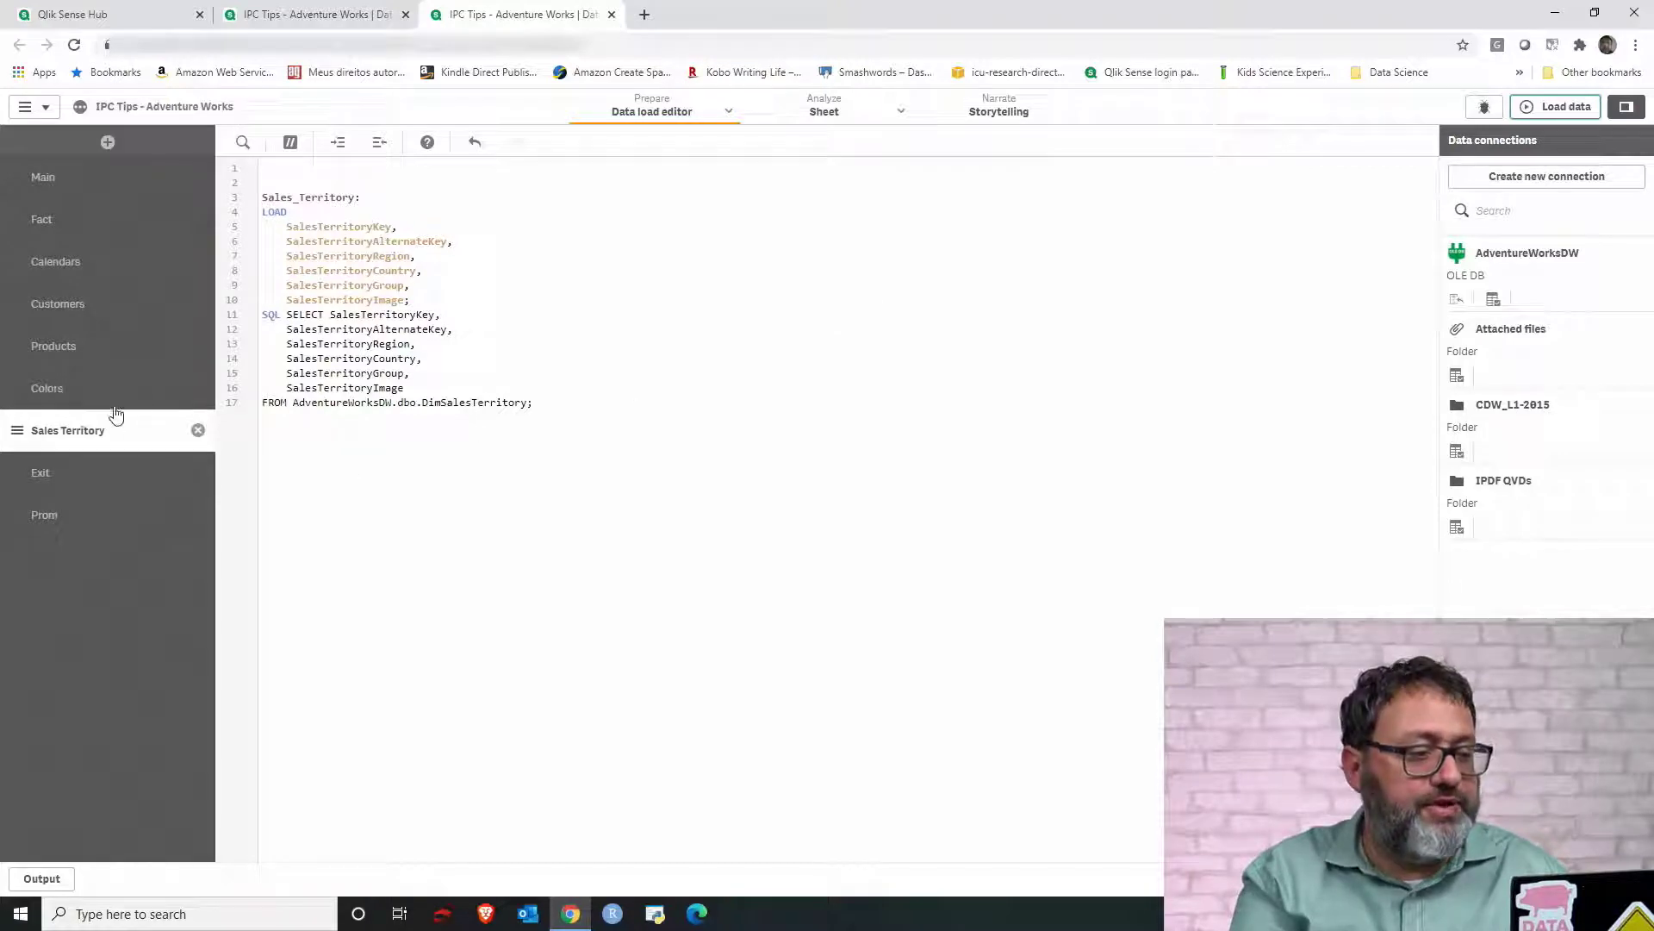
left_click(74, 386)
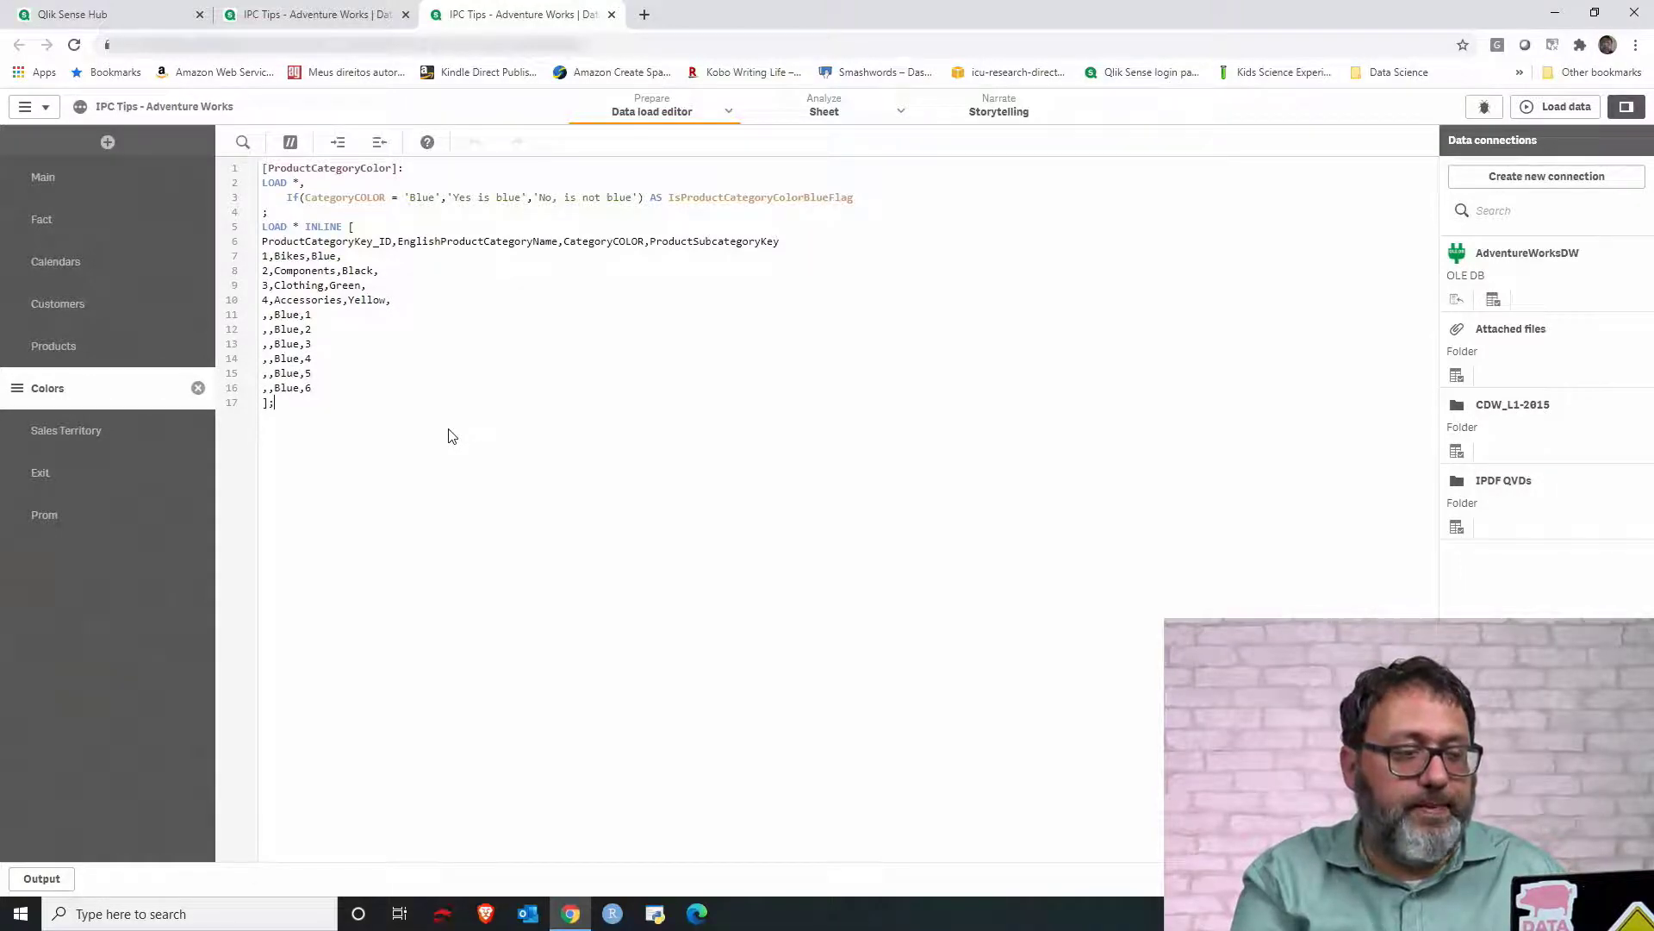
left_click_drag(366, 428, 266, 170)
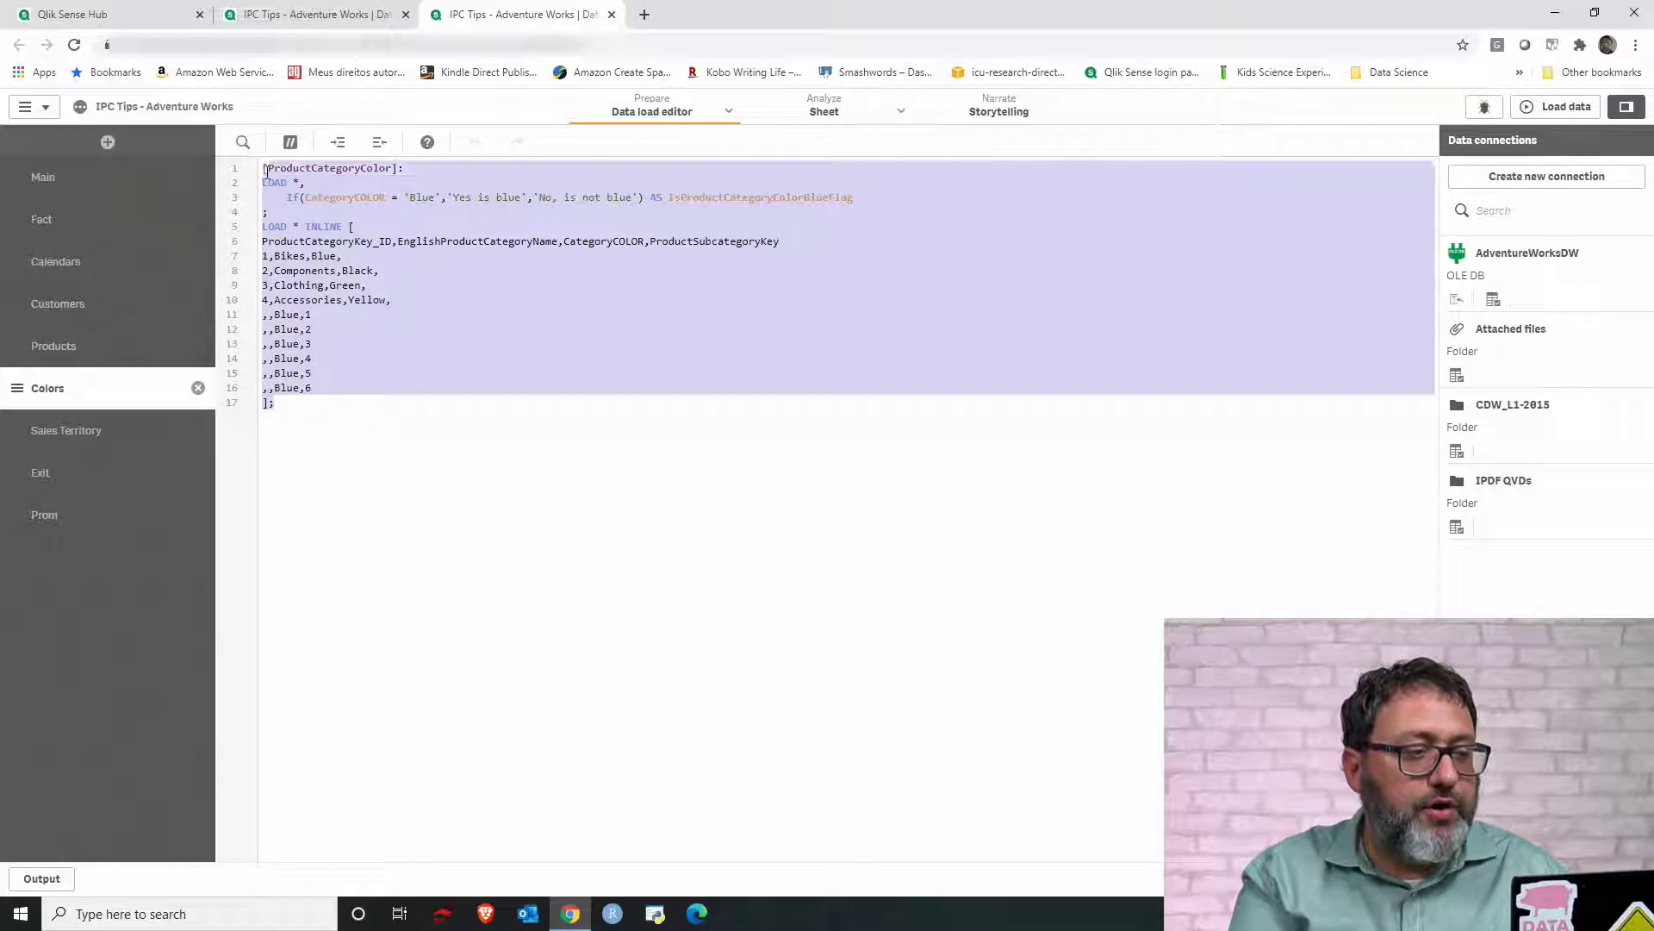
right_click(395, 216)
left_click(463, 280)
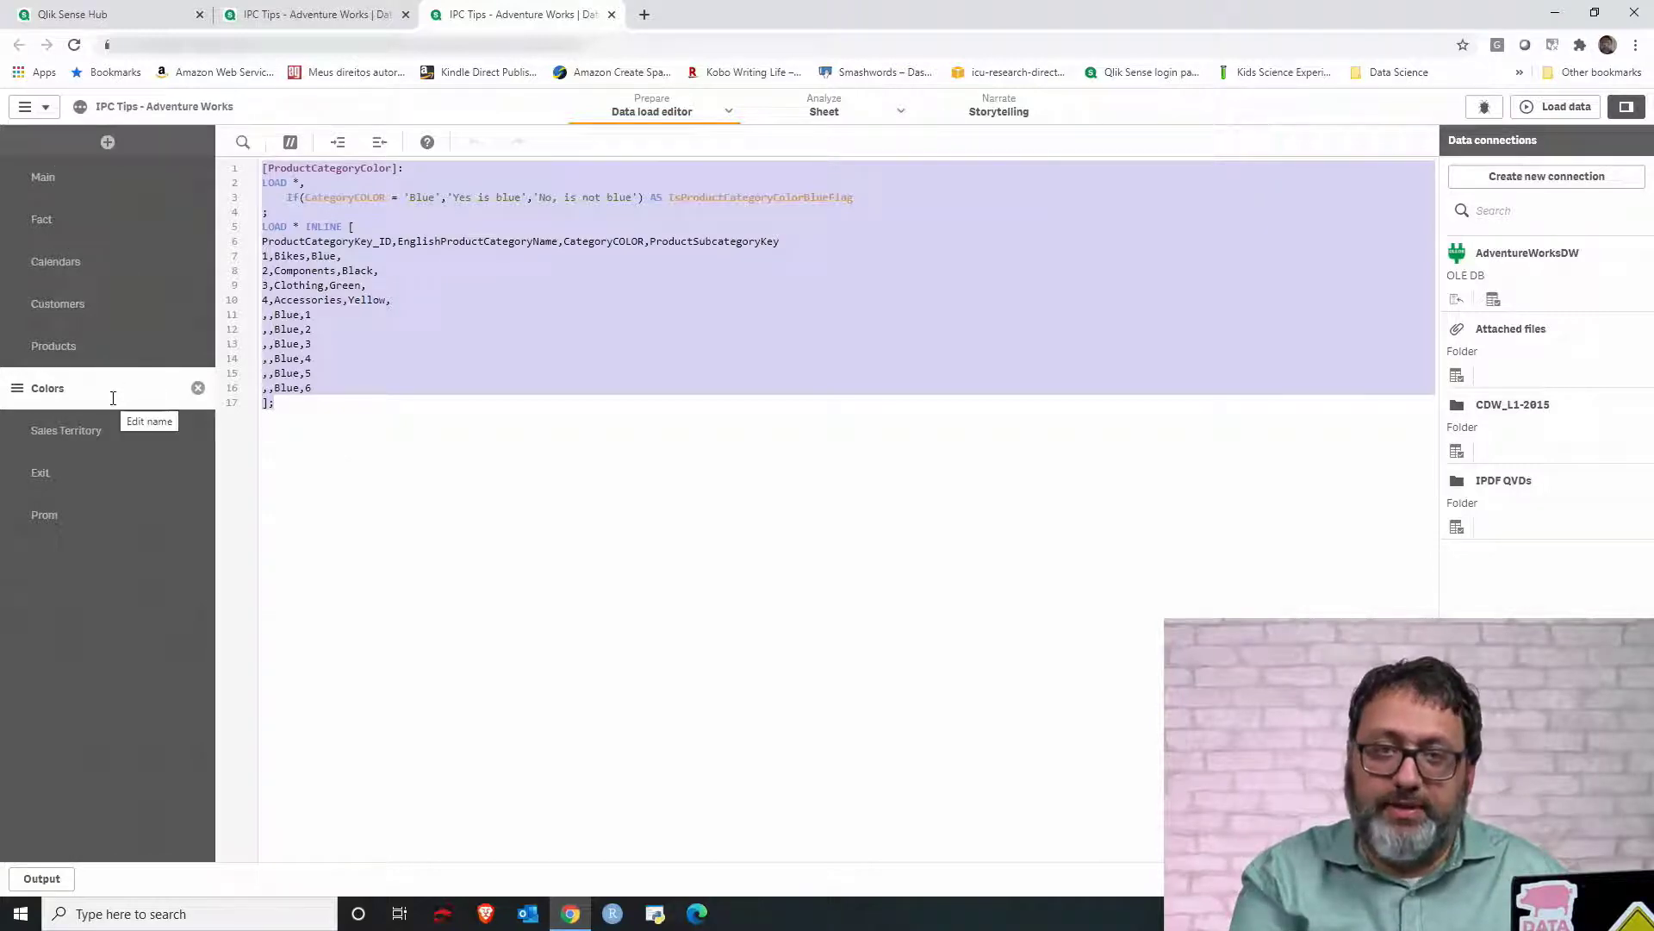
- Add a new script section directly after Main and name it Mapping Tables
left_click(55, 180)
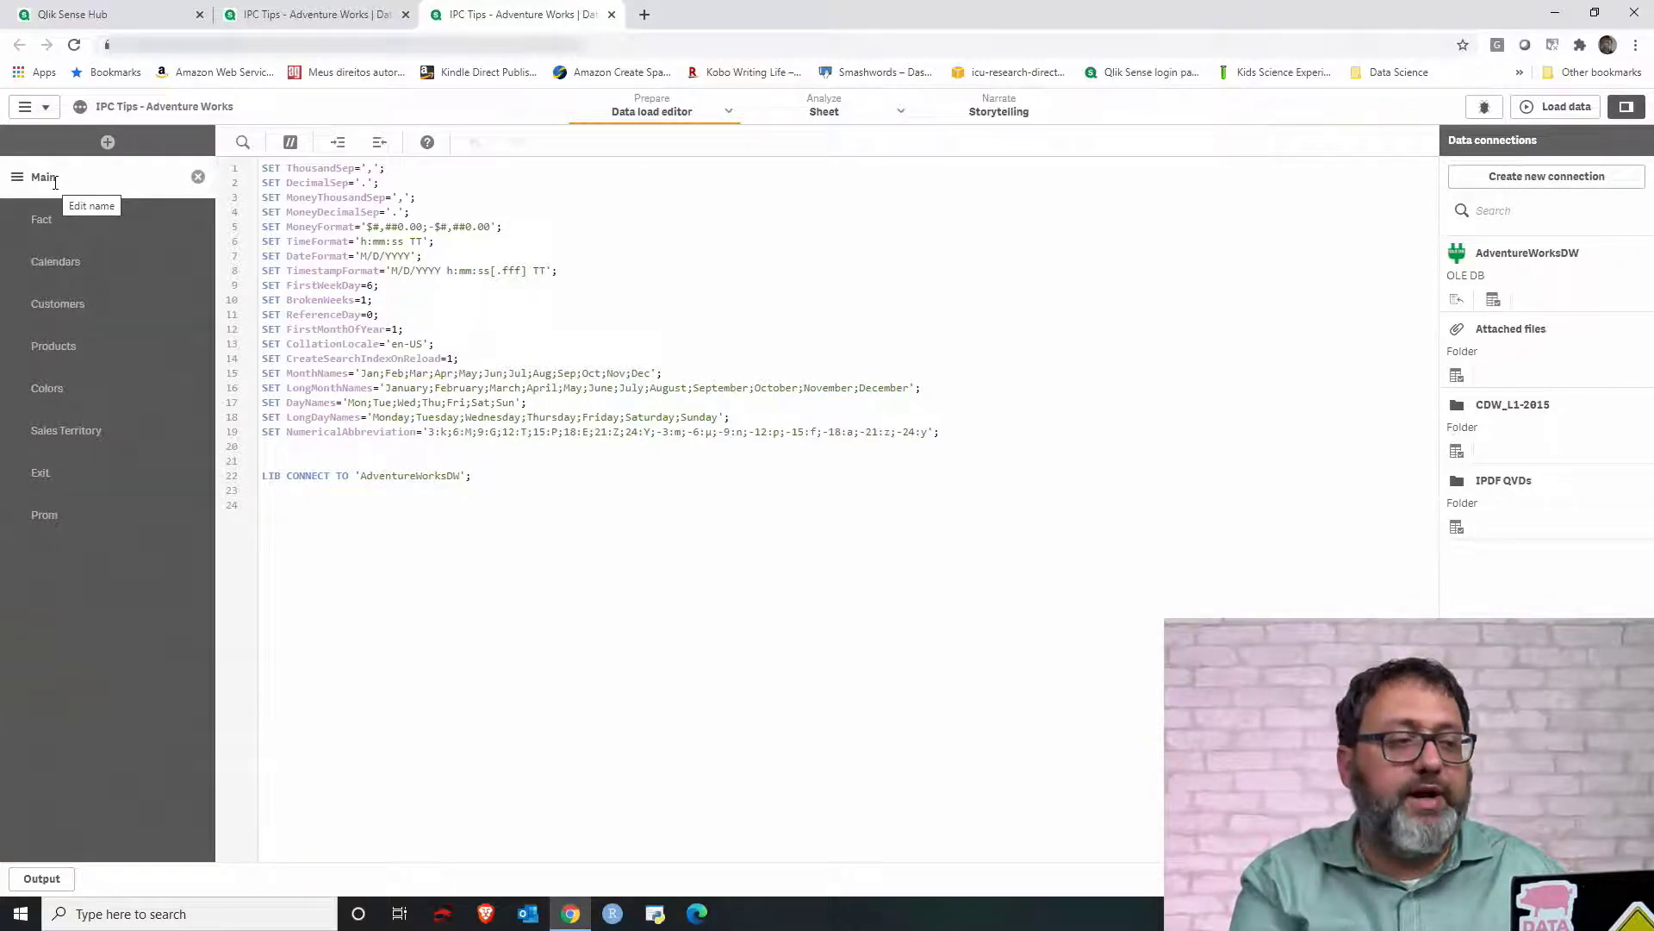
left_click(108, 142)
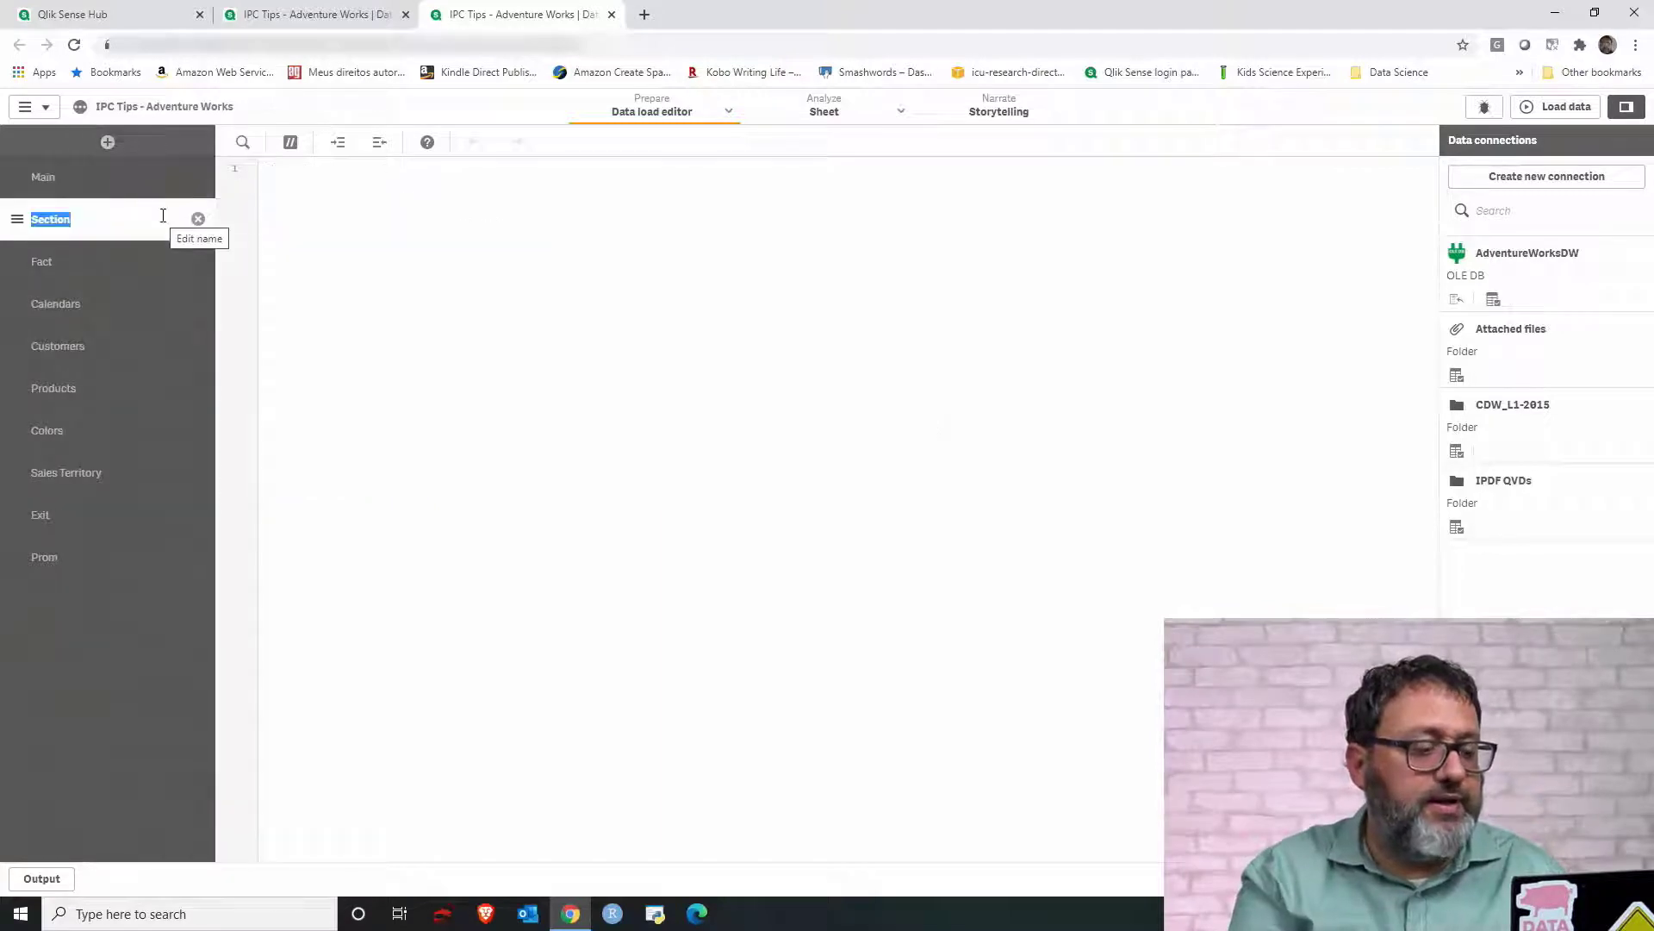
type("Mappi")
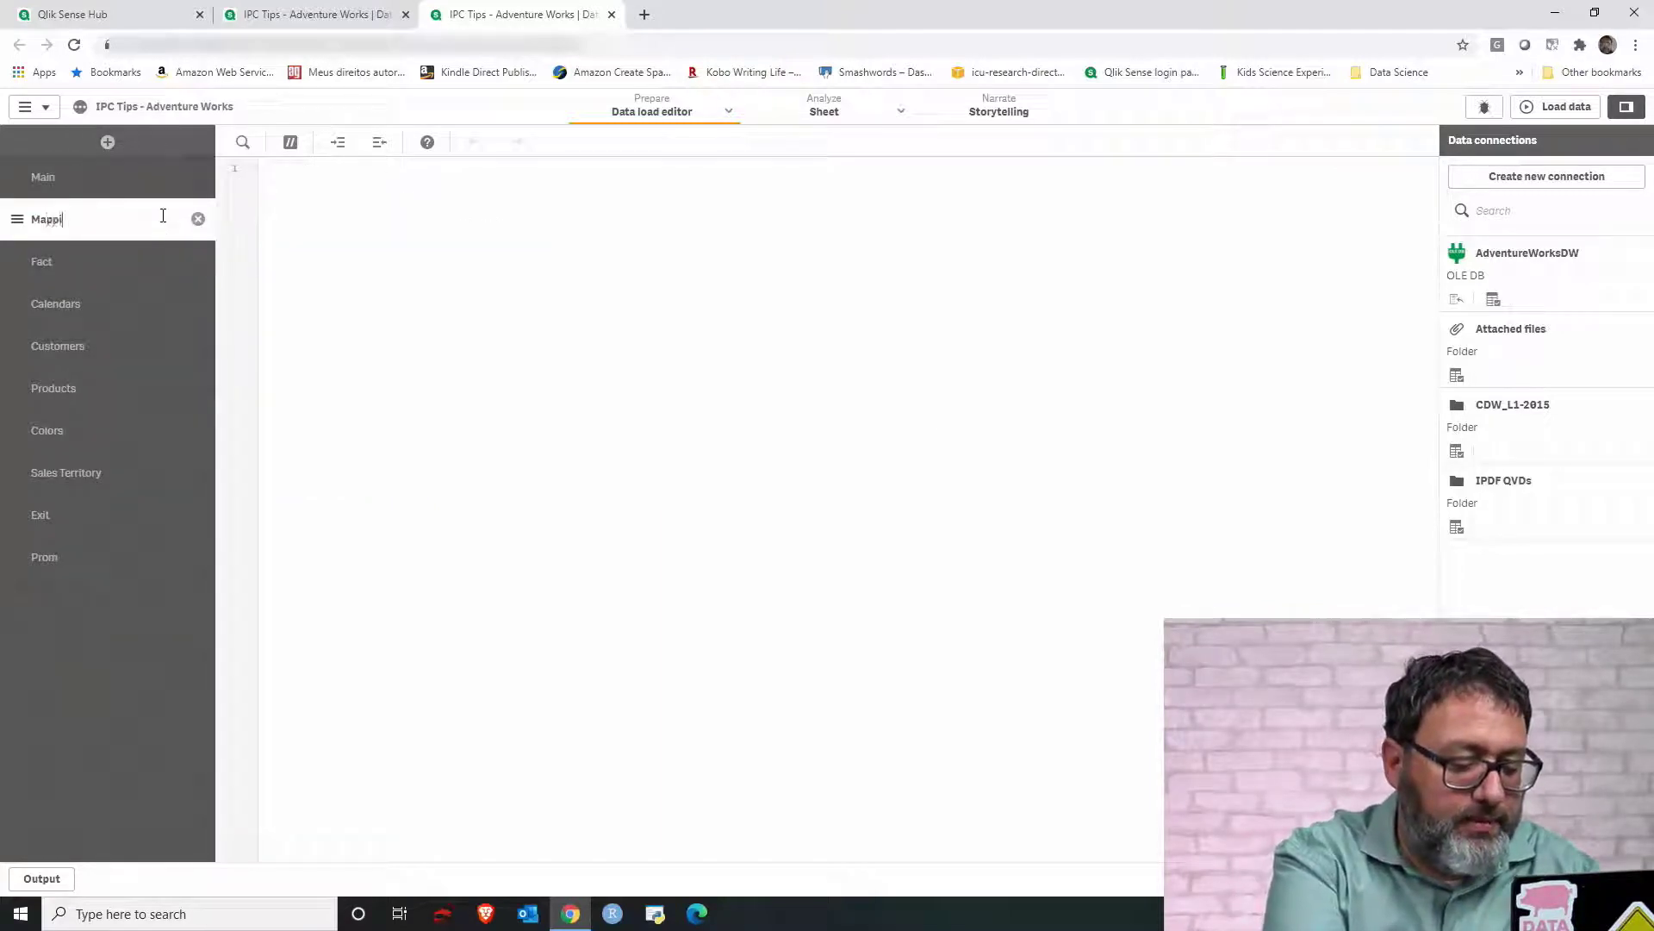
type("ng Tables")
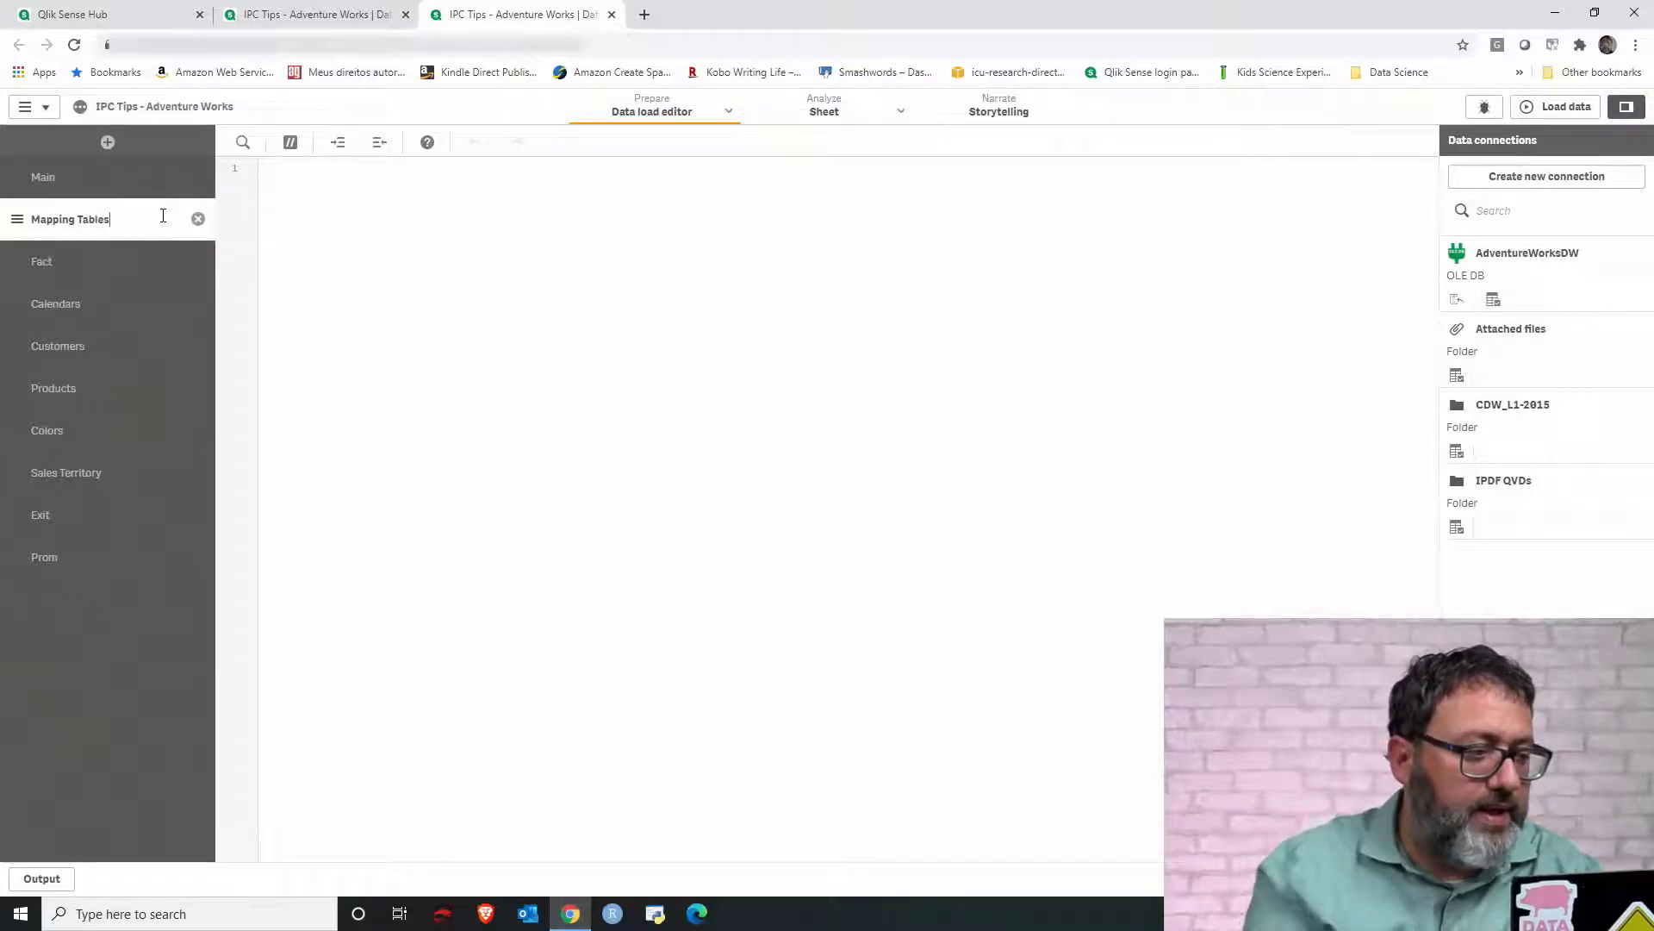
key("Return")
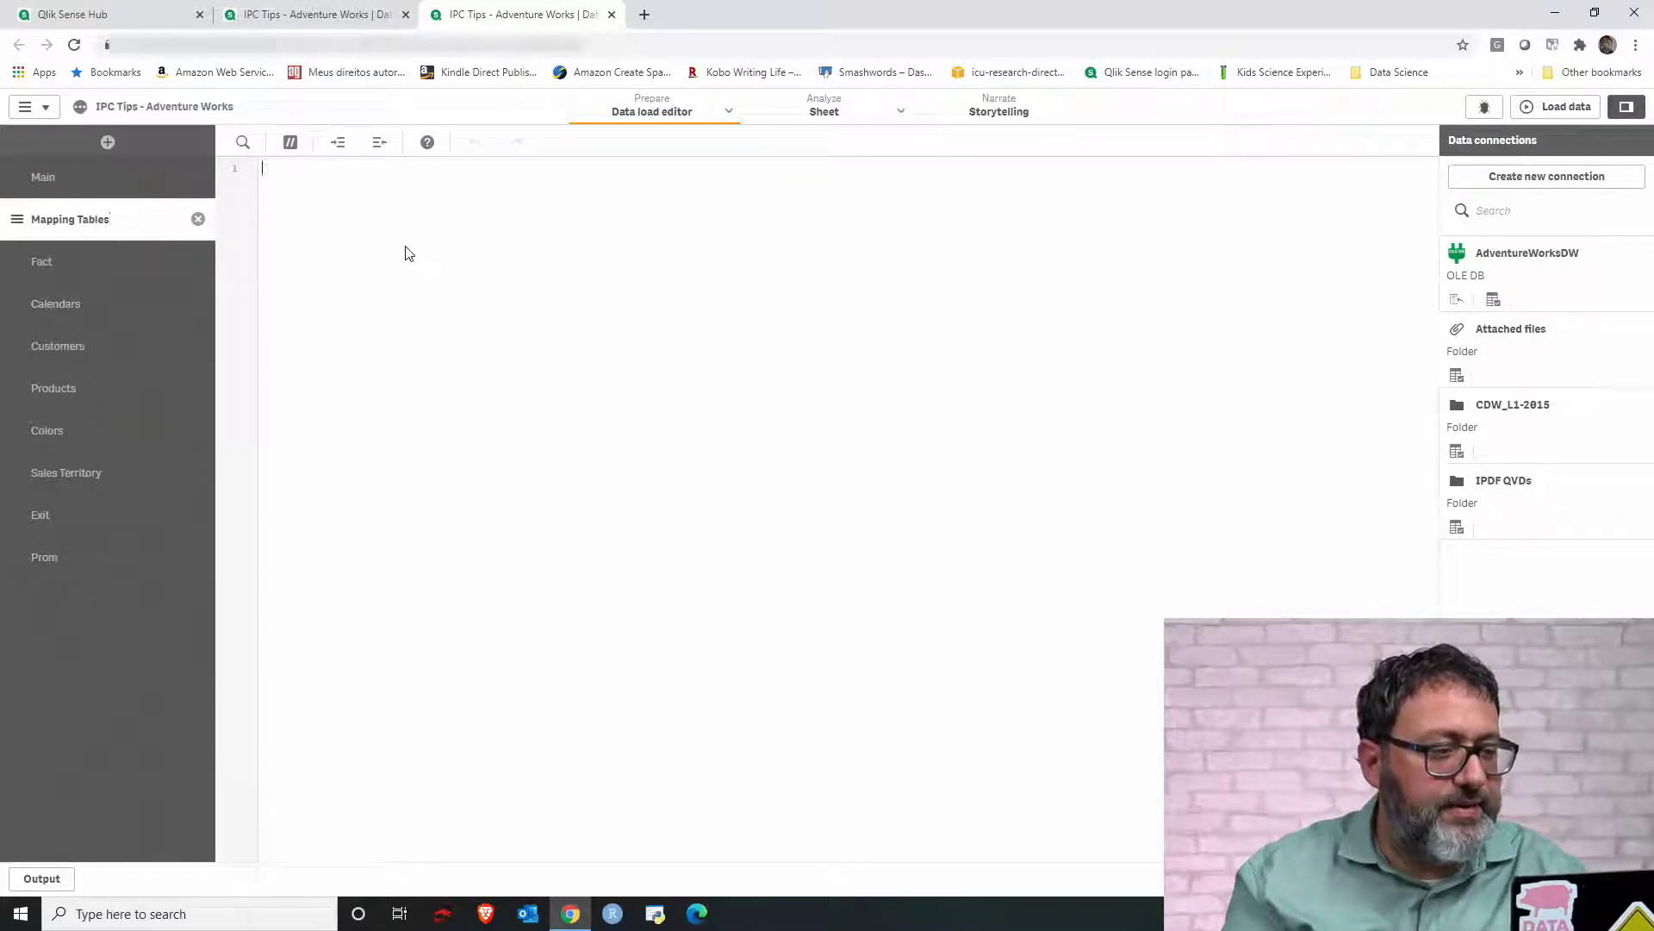
- Paste the copied script into the Mapping Tables section and rename its table label to MapColorSubCategory
left_click(407, 257)
key("ctrl+v")
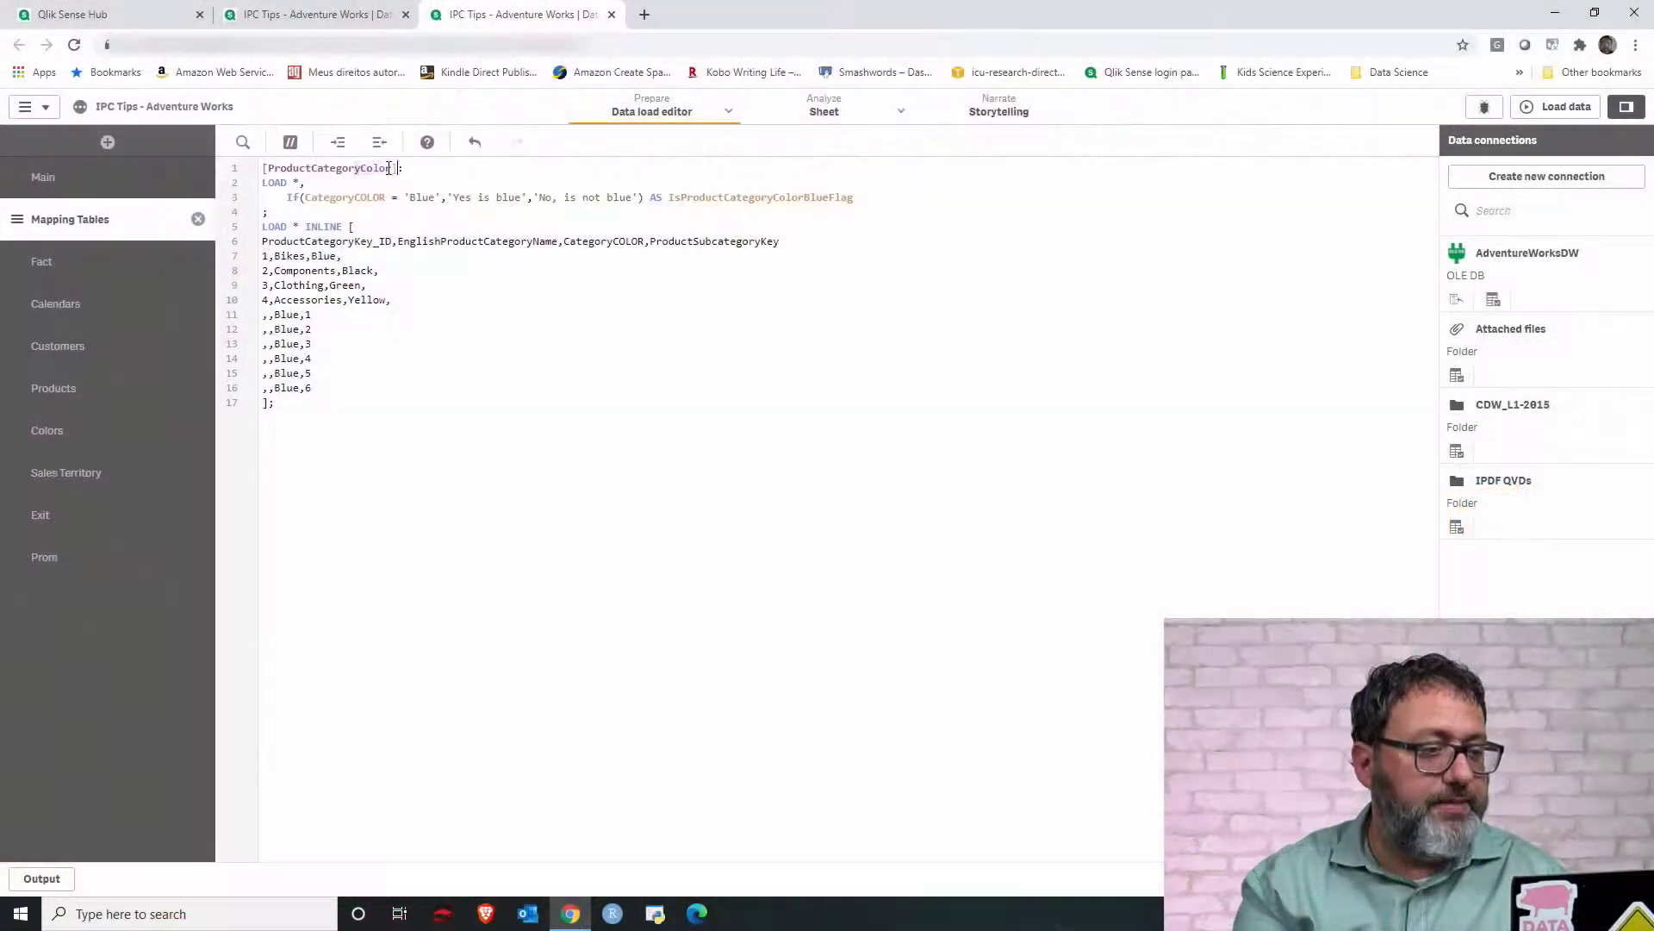
left_click_drag(392, 168, 252, 173)
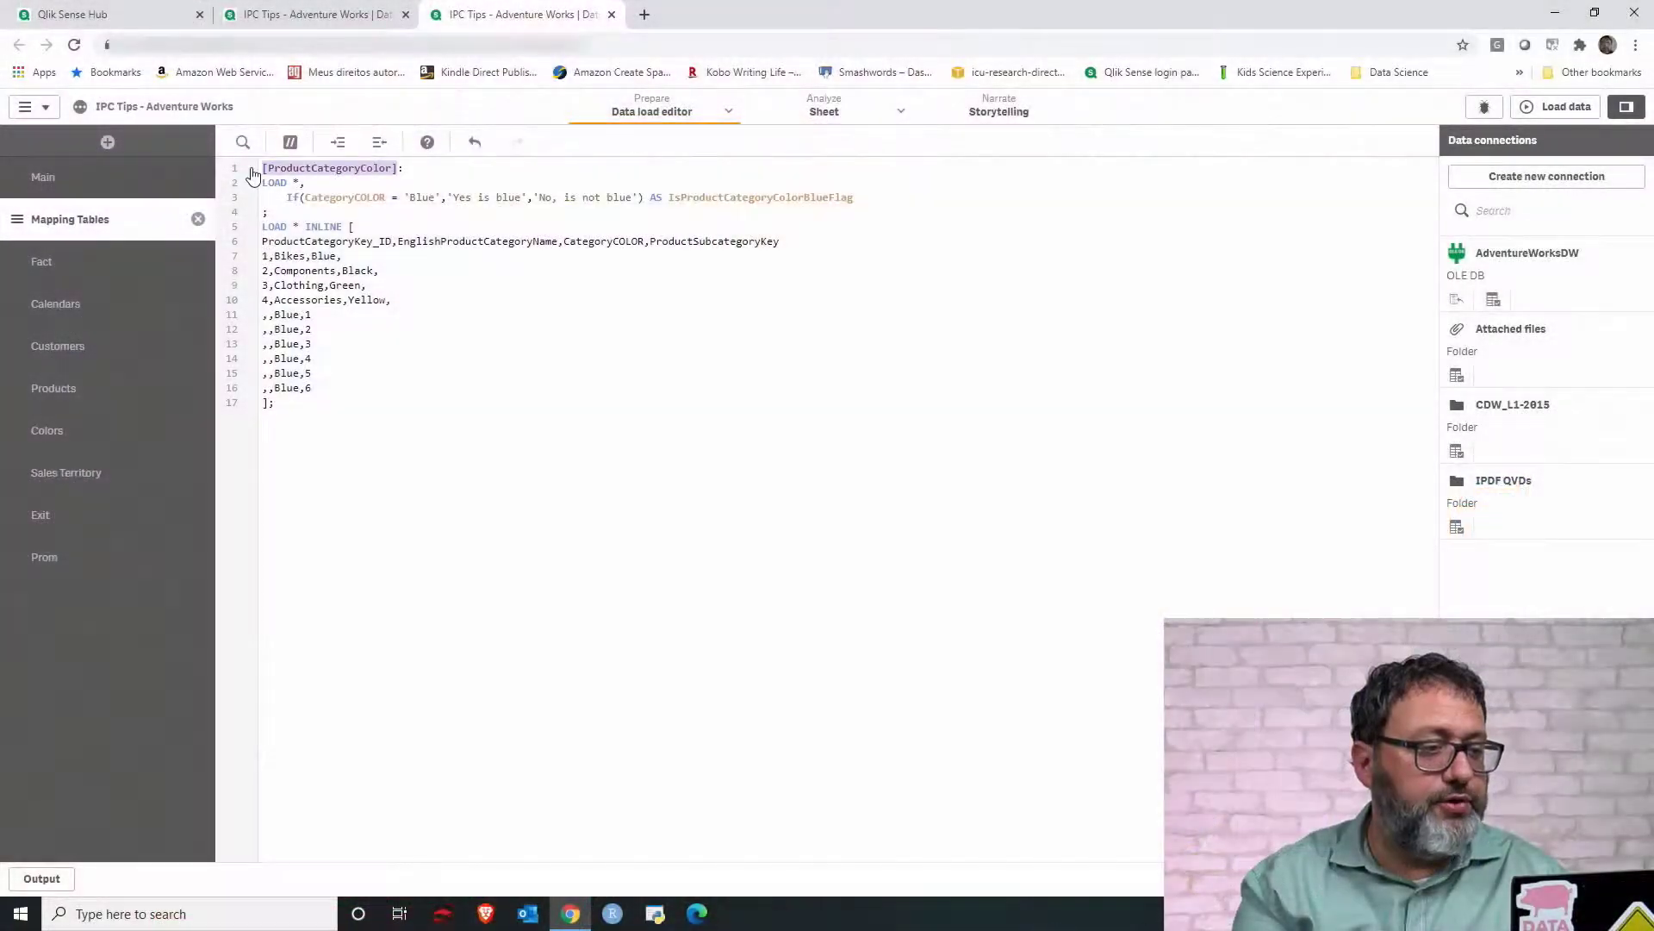
type("Map")
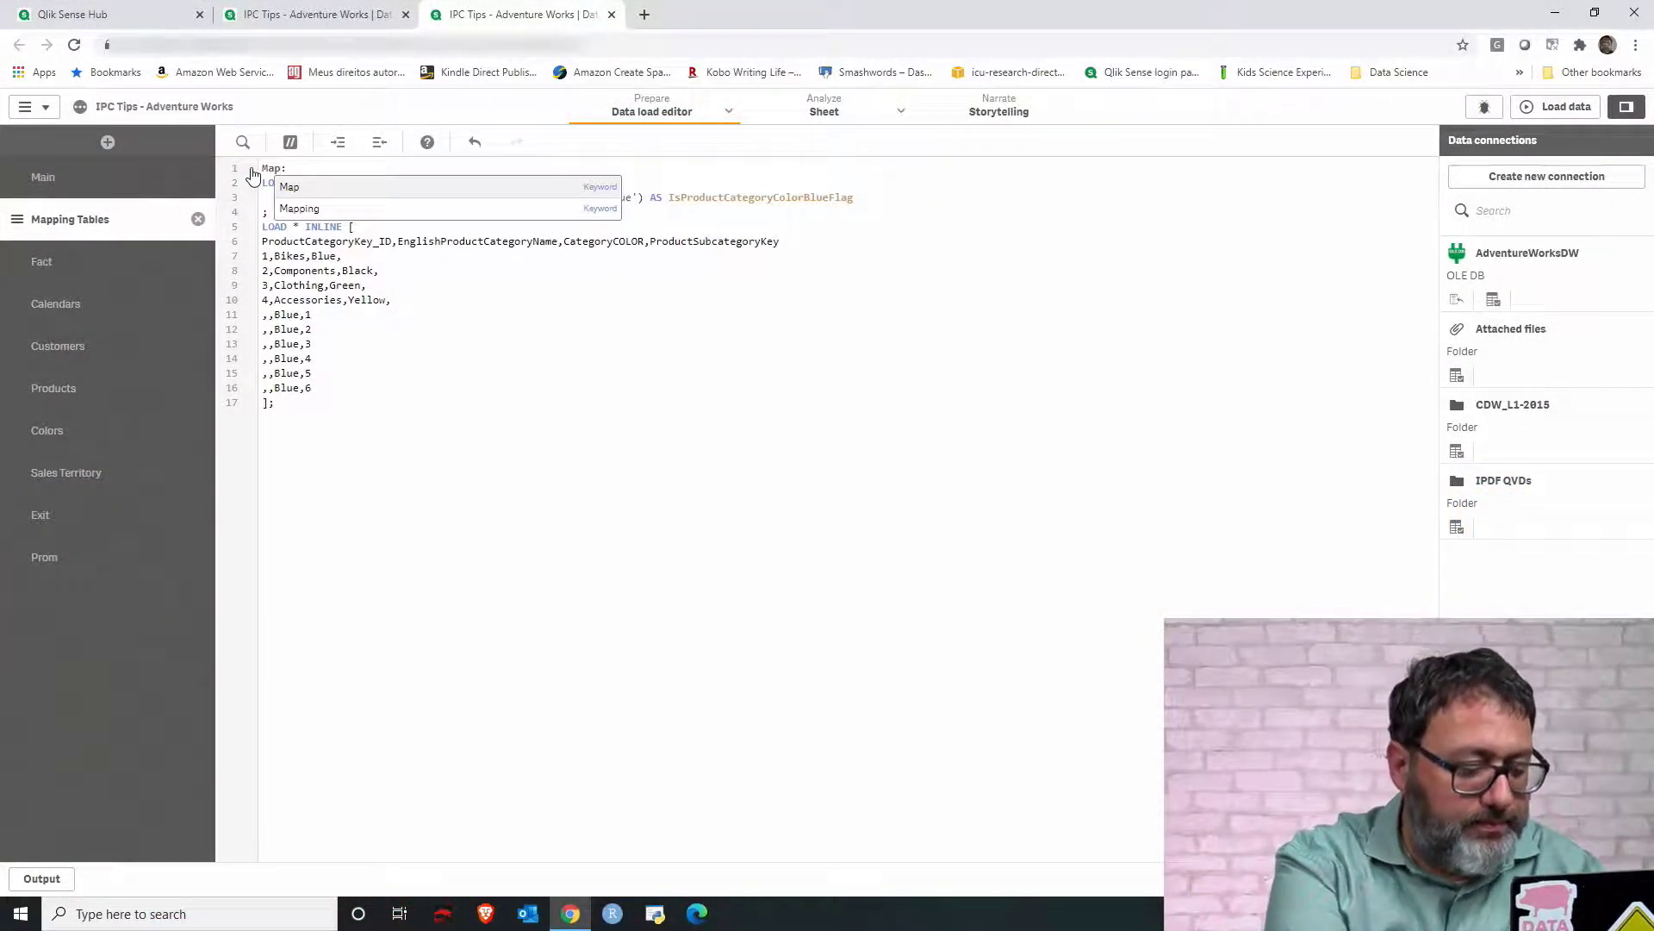
type("ColorSub")
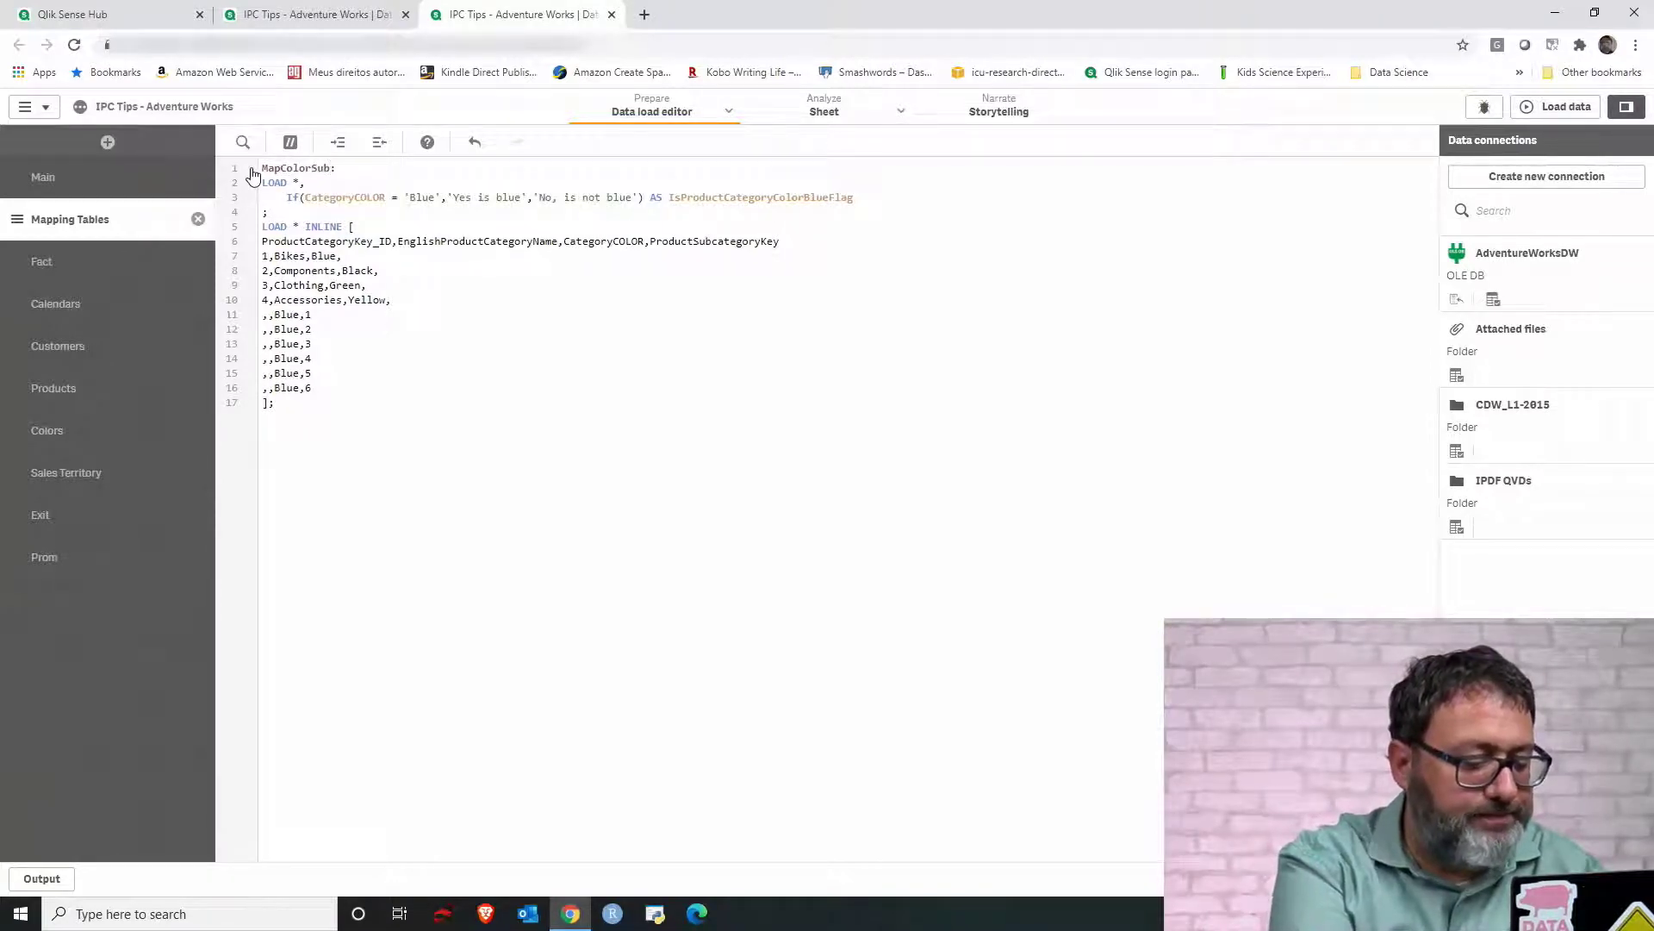
type("Category")
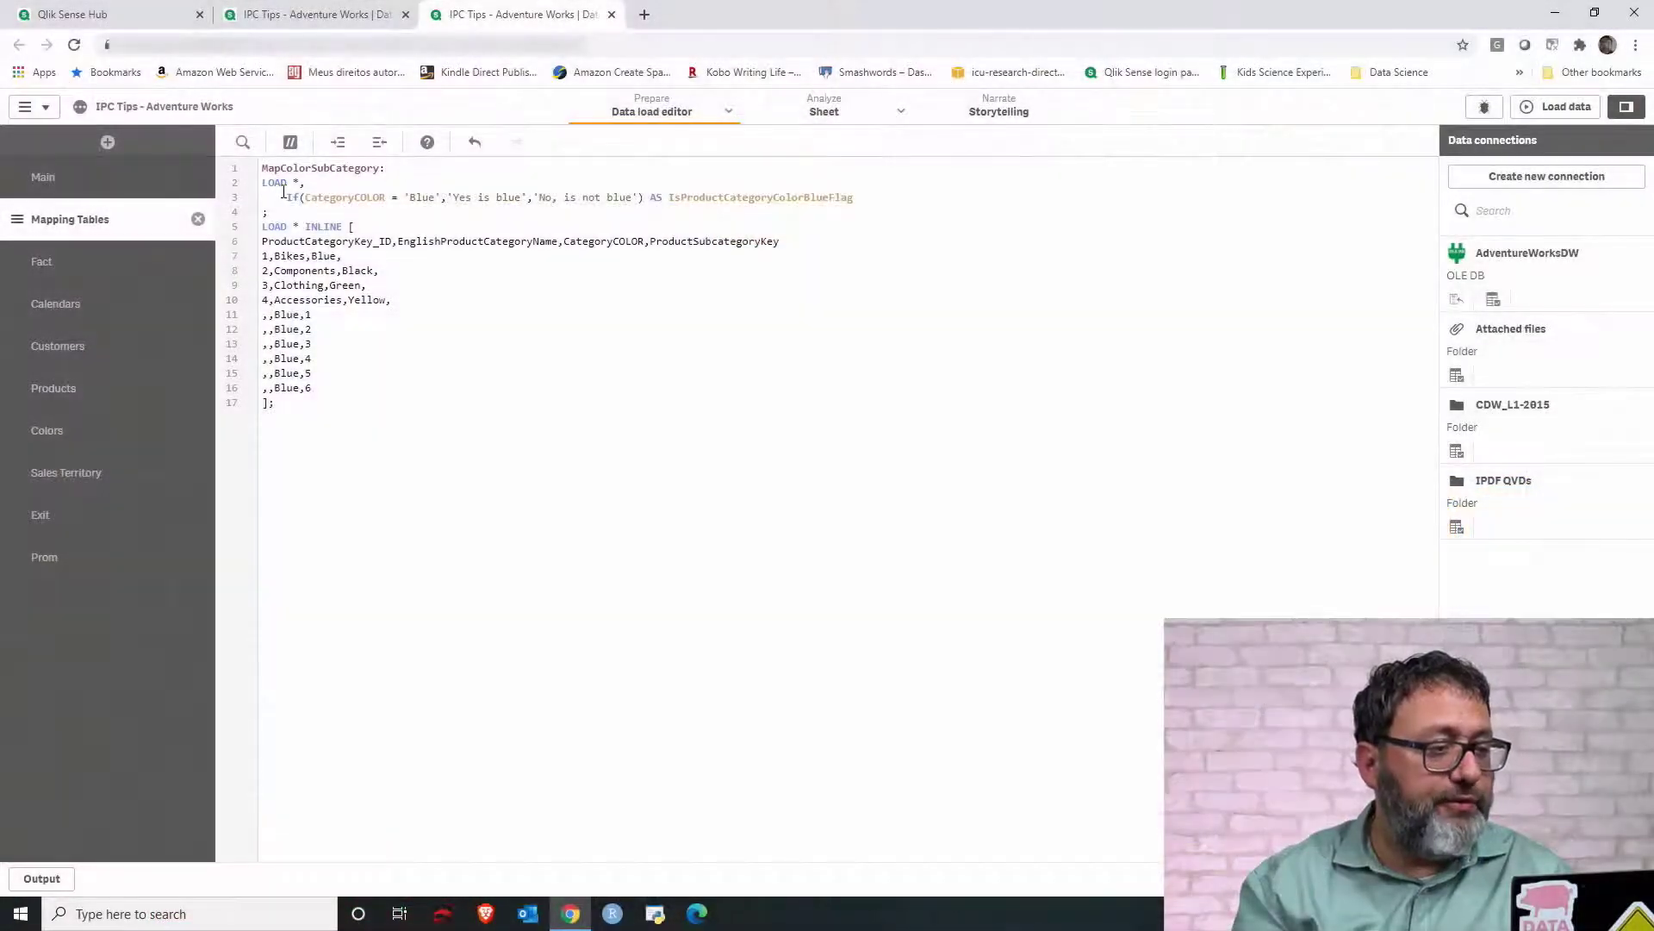
- Add the Mapping prefix on its own line above the first LOAD of MapColorSubCategory
key("Return")
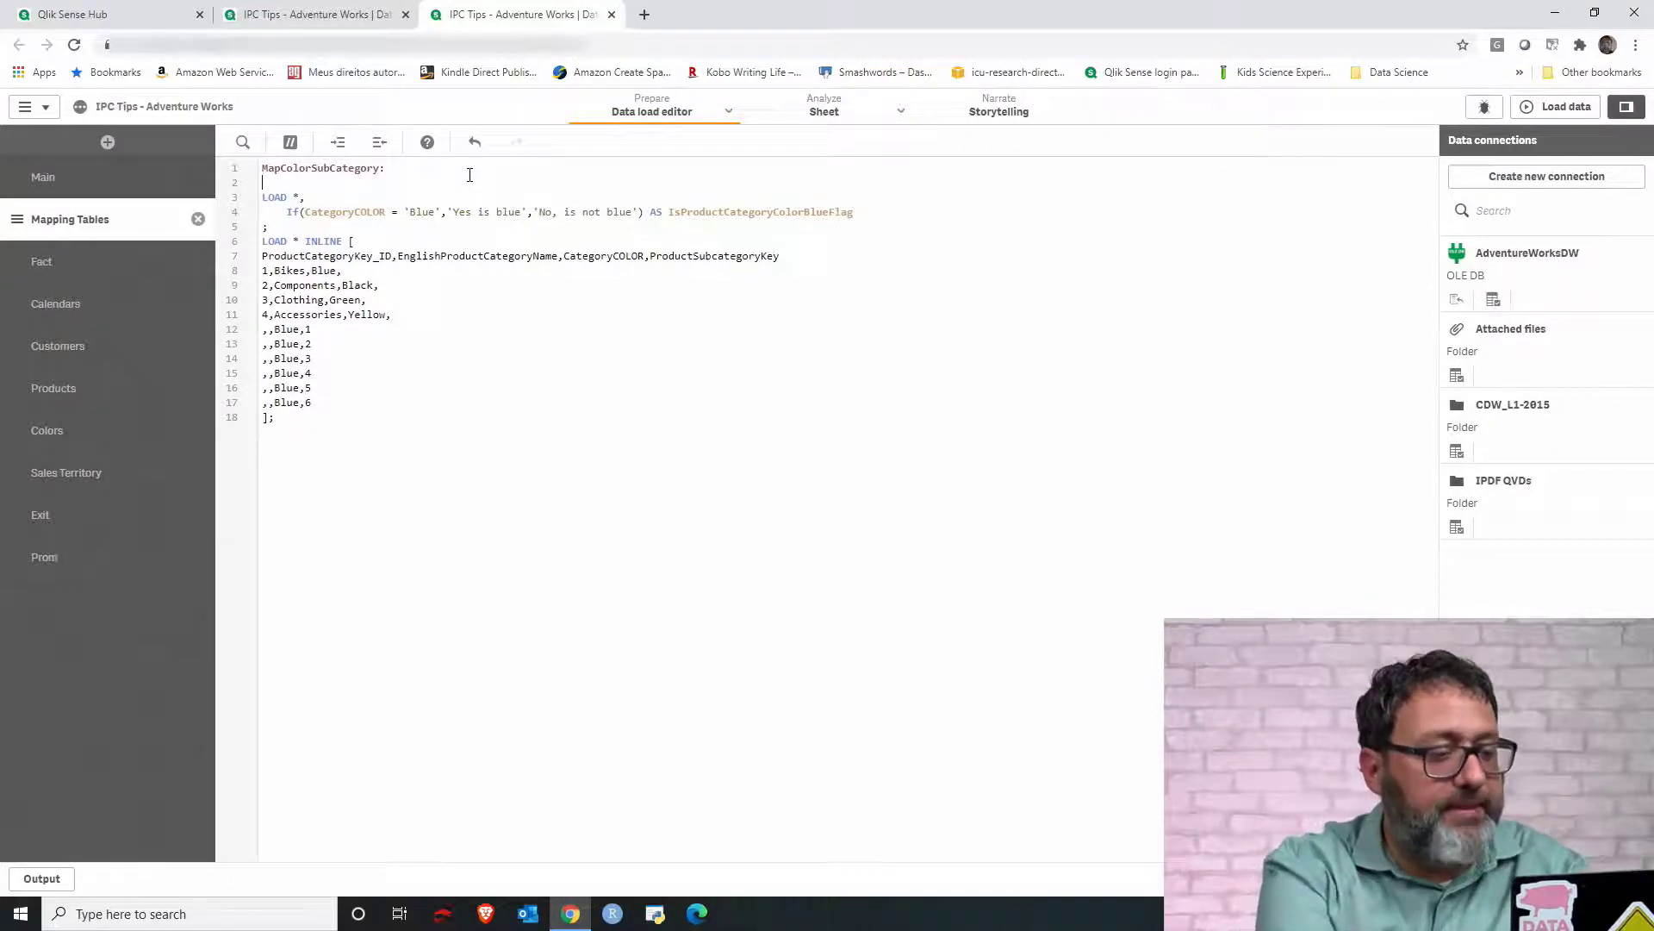
type("Mapping")
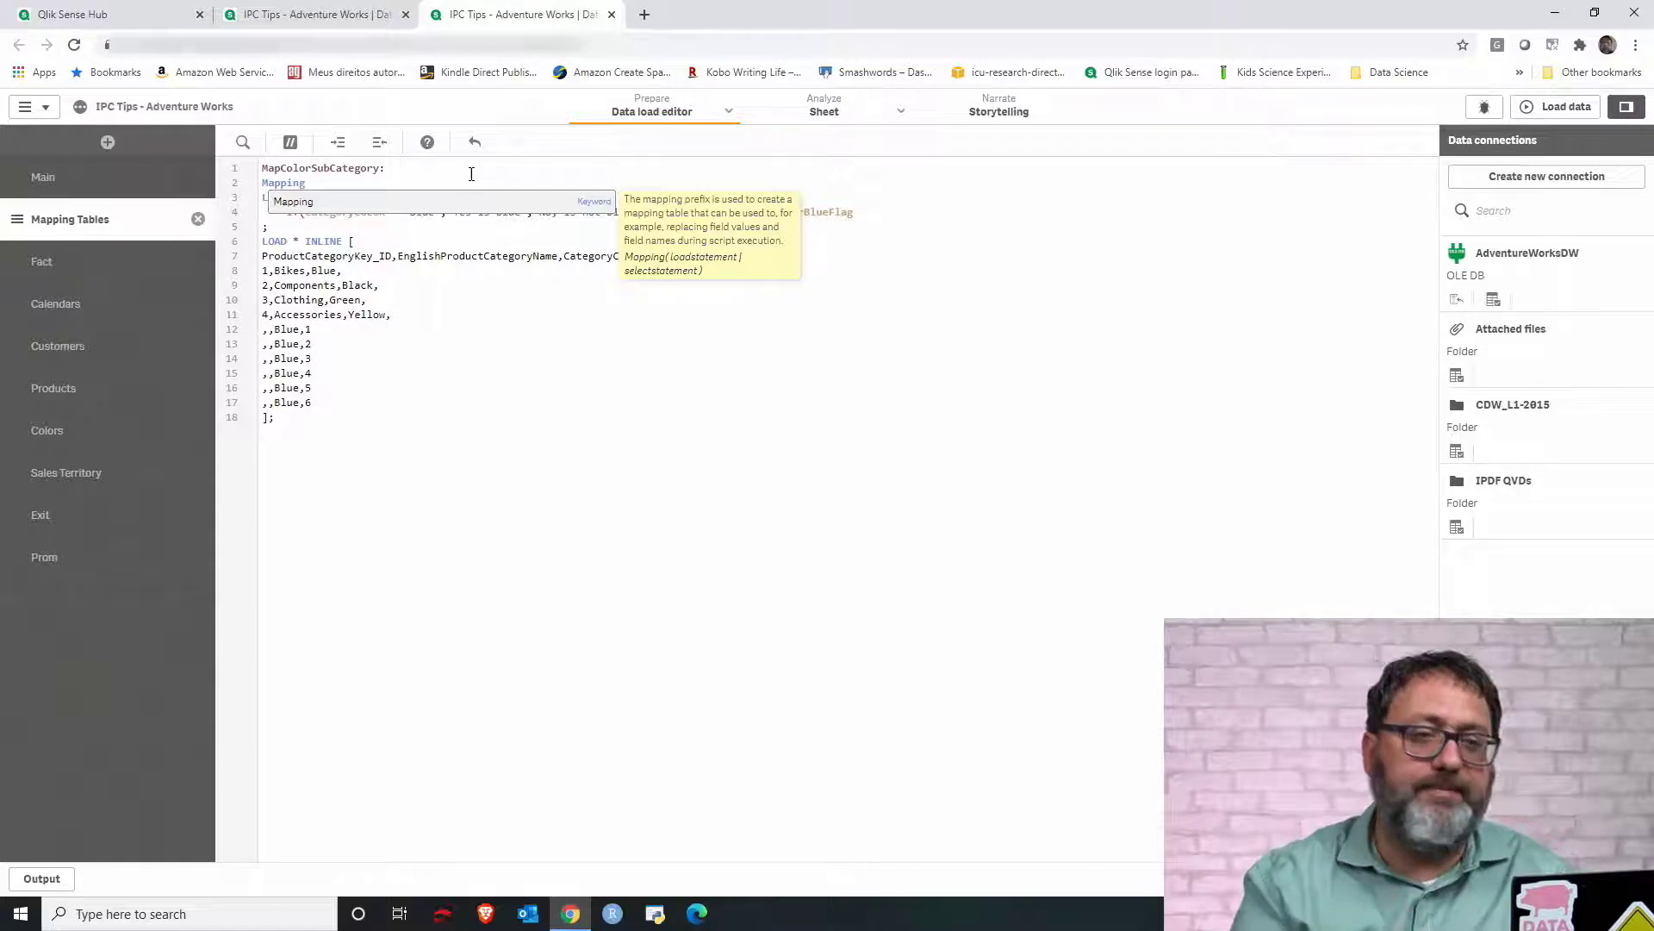
left_click(453, 252)
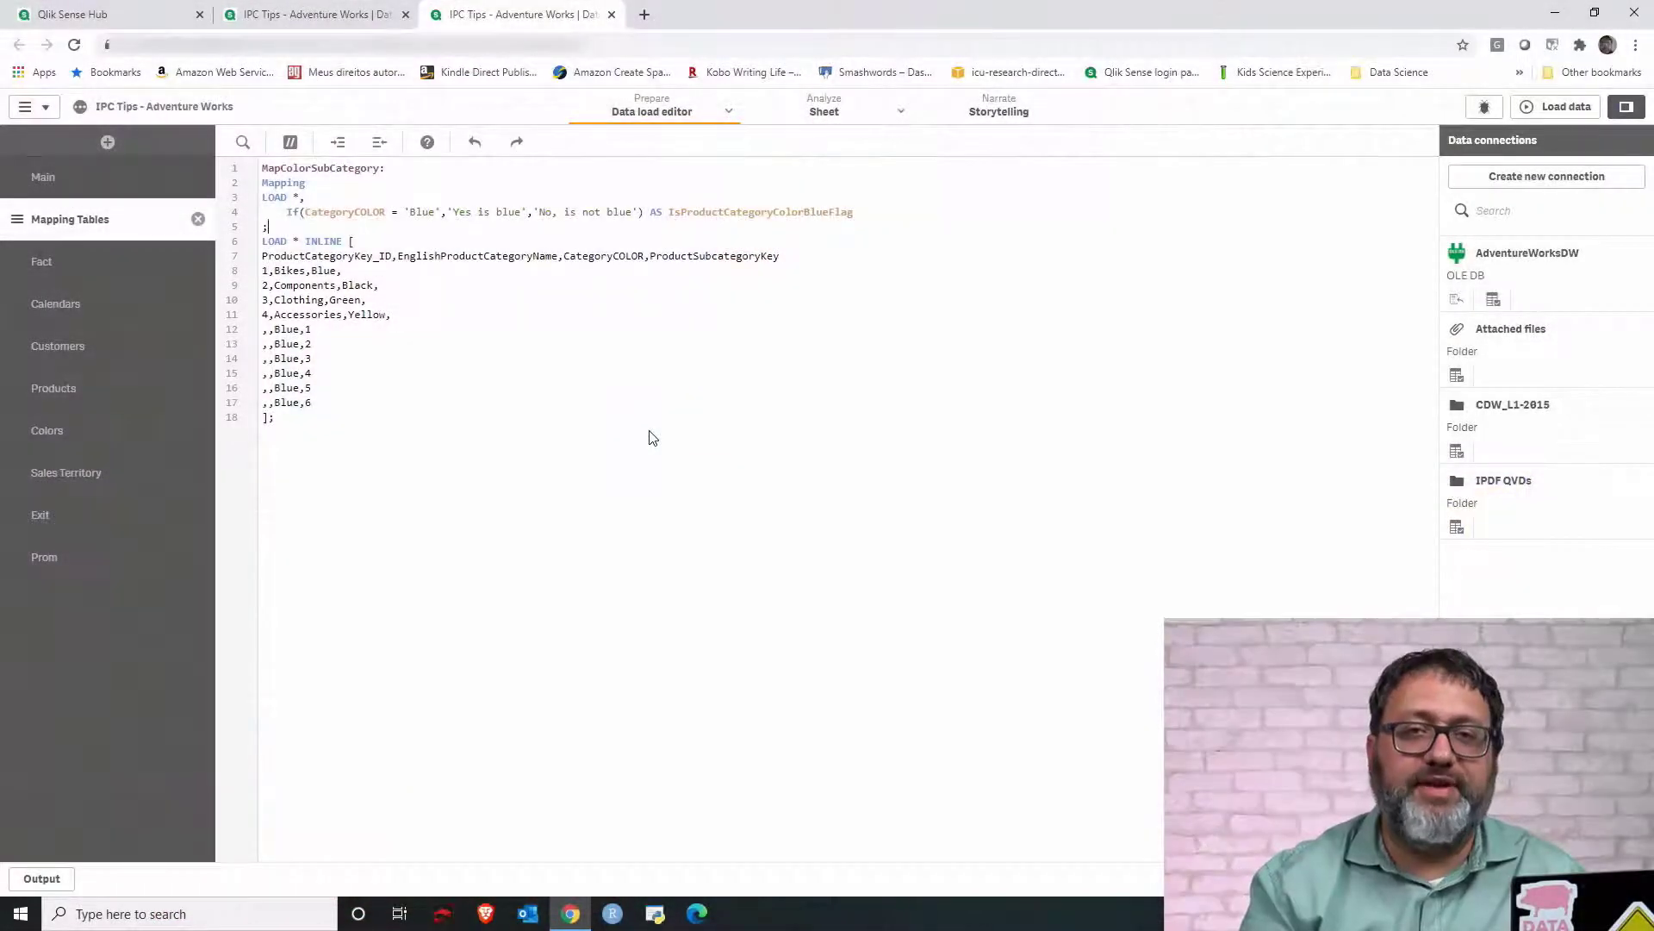
- Replace the wildcard and the If expression in the mapping LOAD with the ProductSubcategoryKey field
double_click(706, 257)
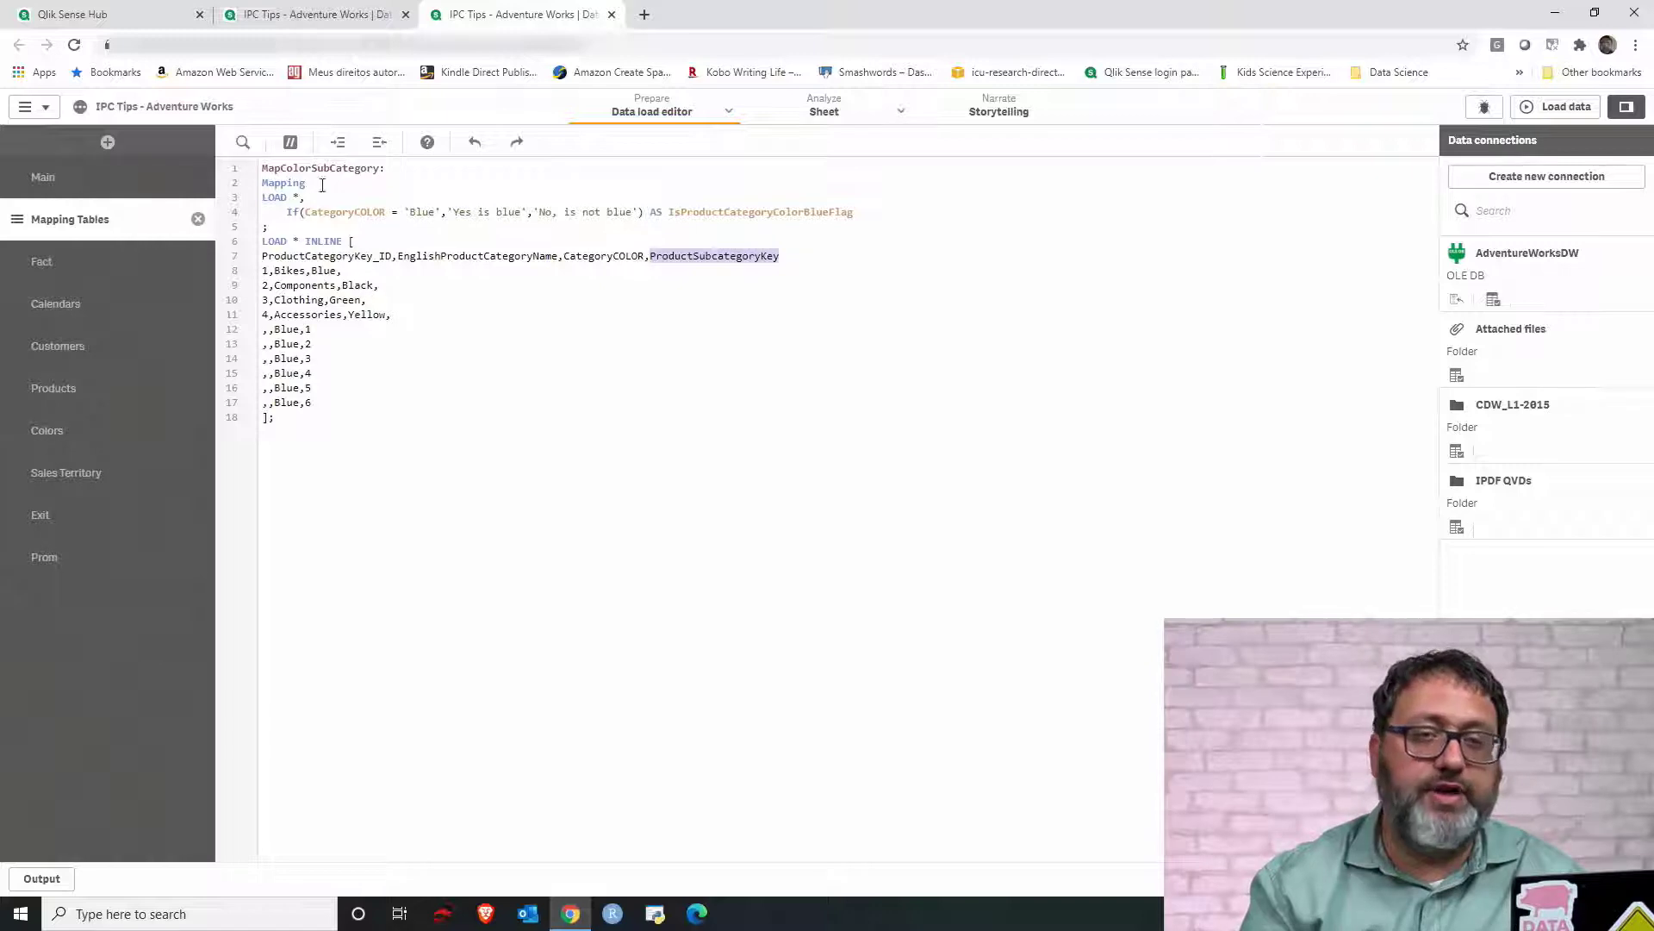
right_click(691, 264)
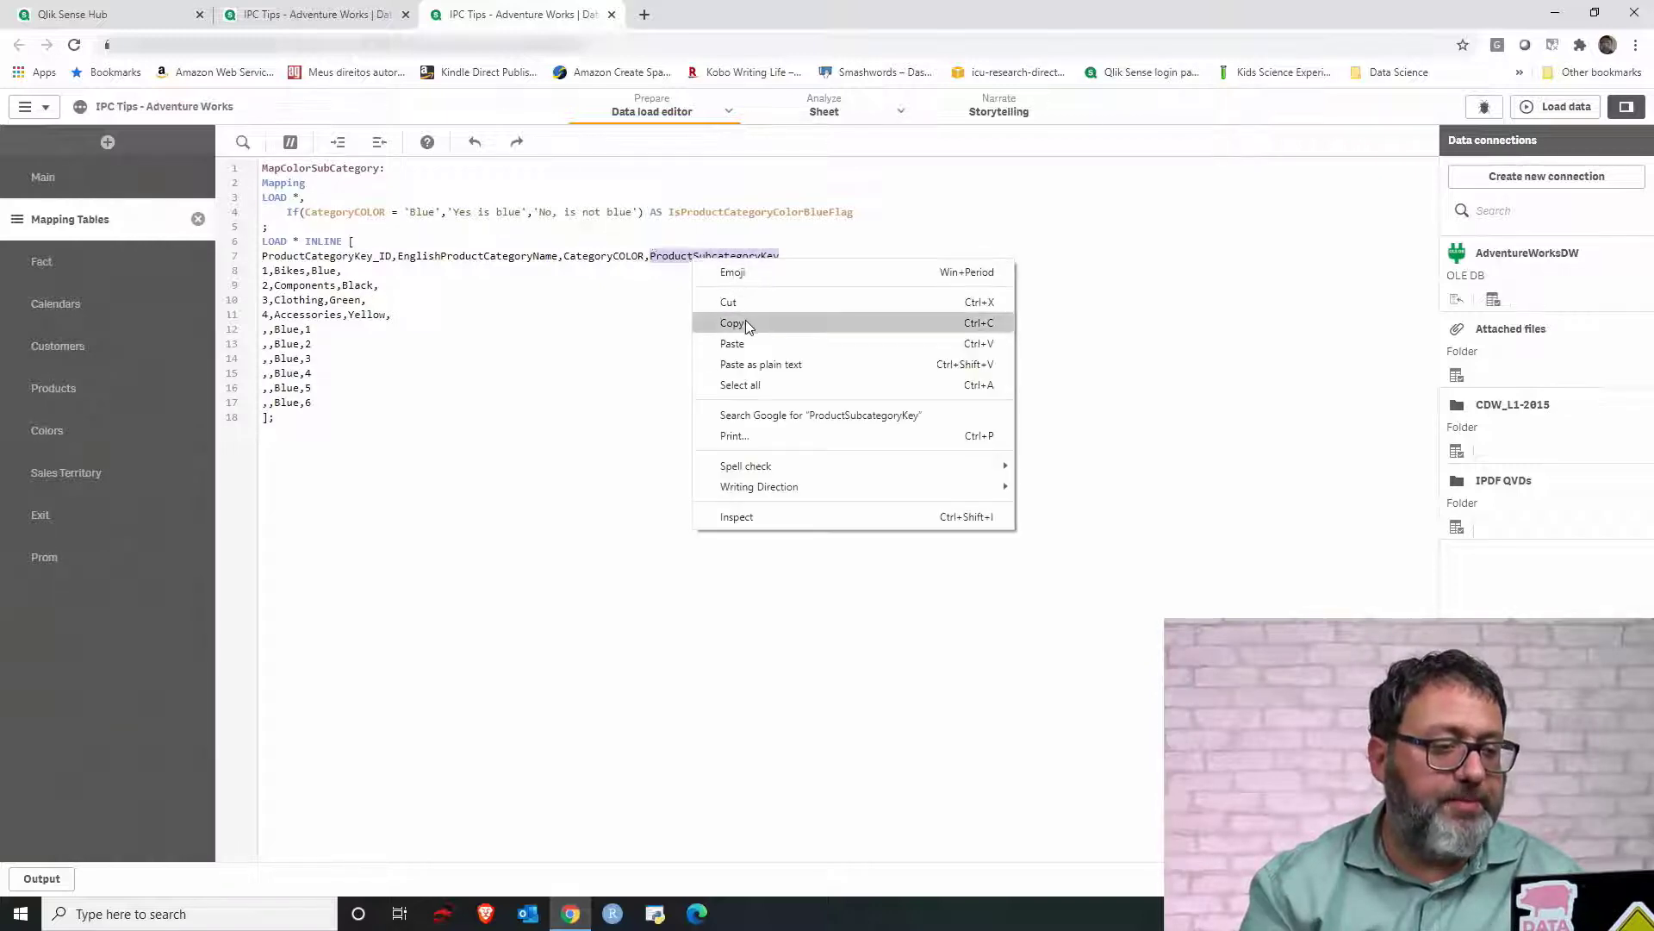
left_click(746, 321)
left_click_drag(292, 198, 856, 221)
left_click(863, 220)
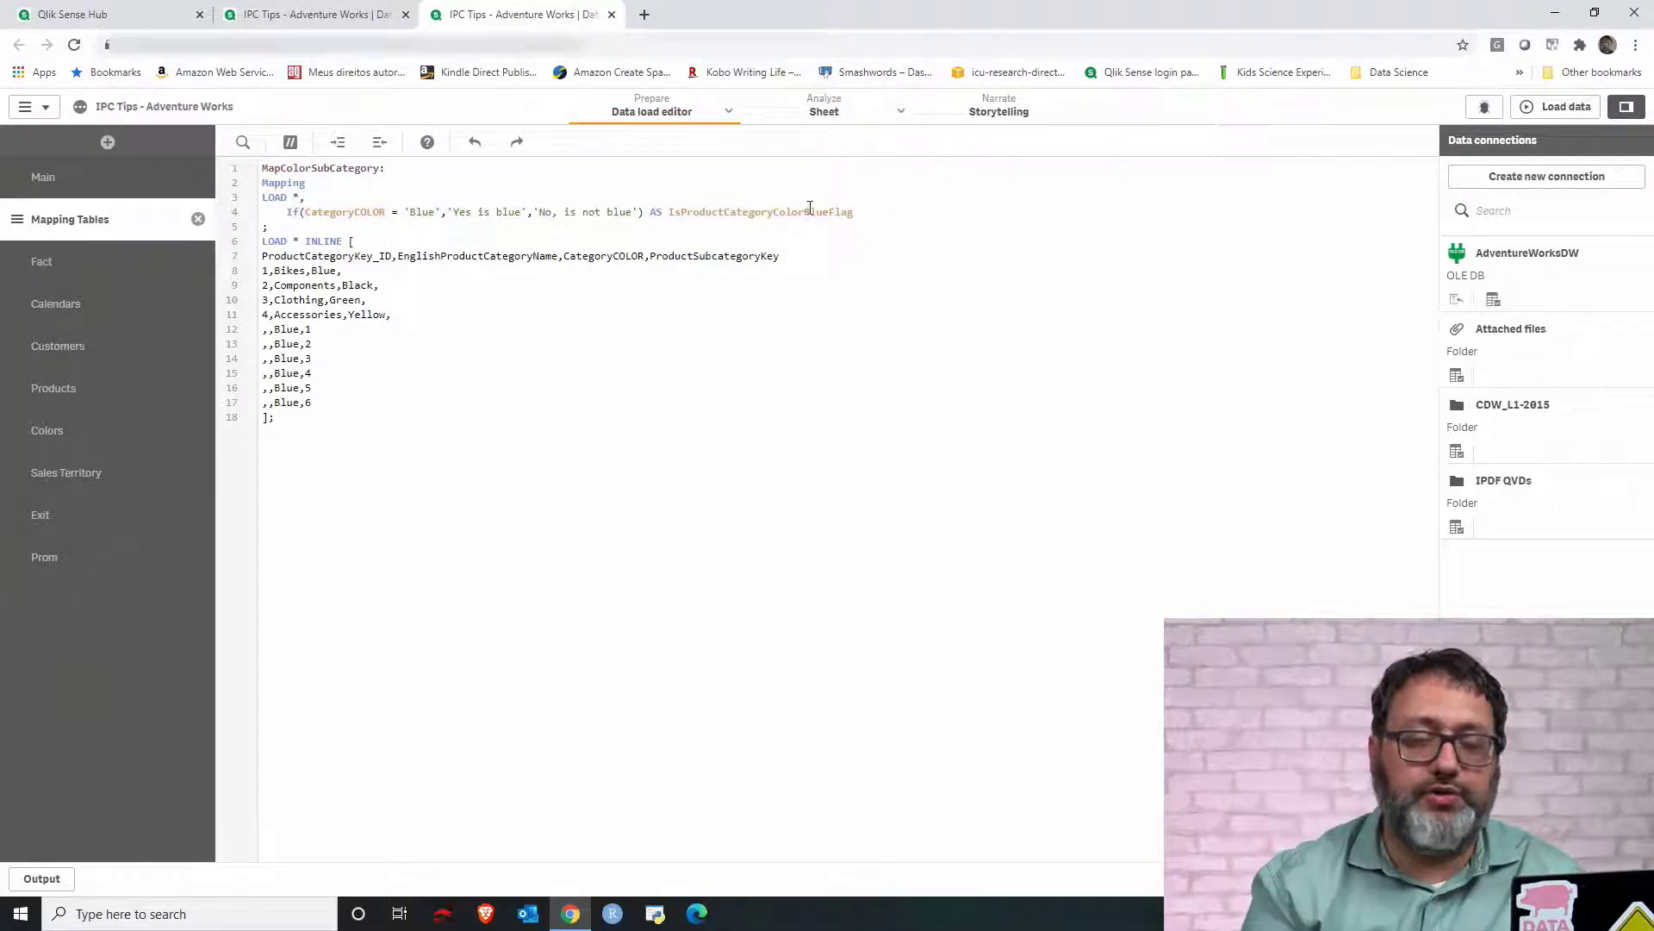
key("Delete")
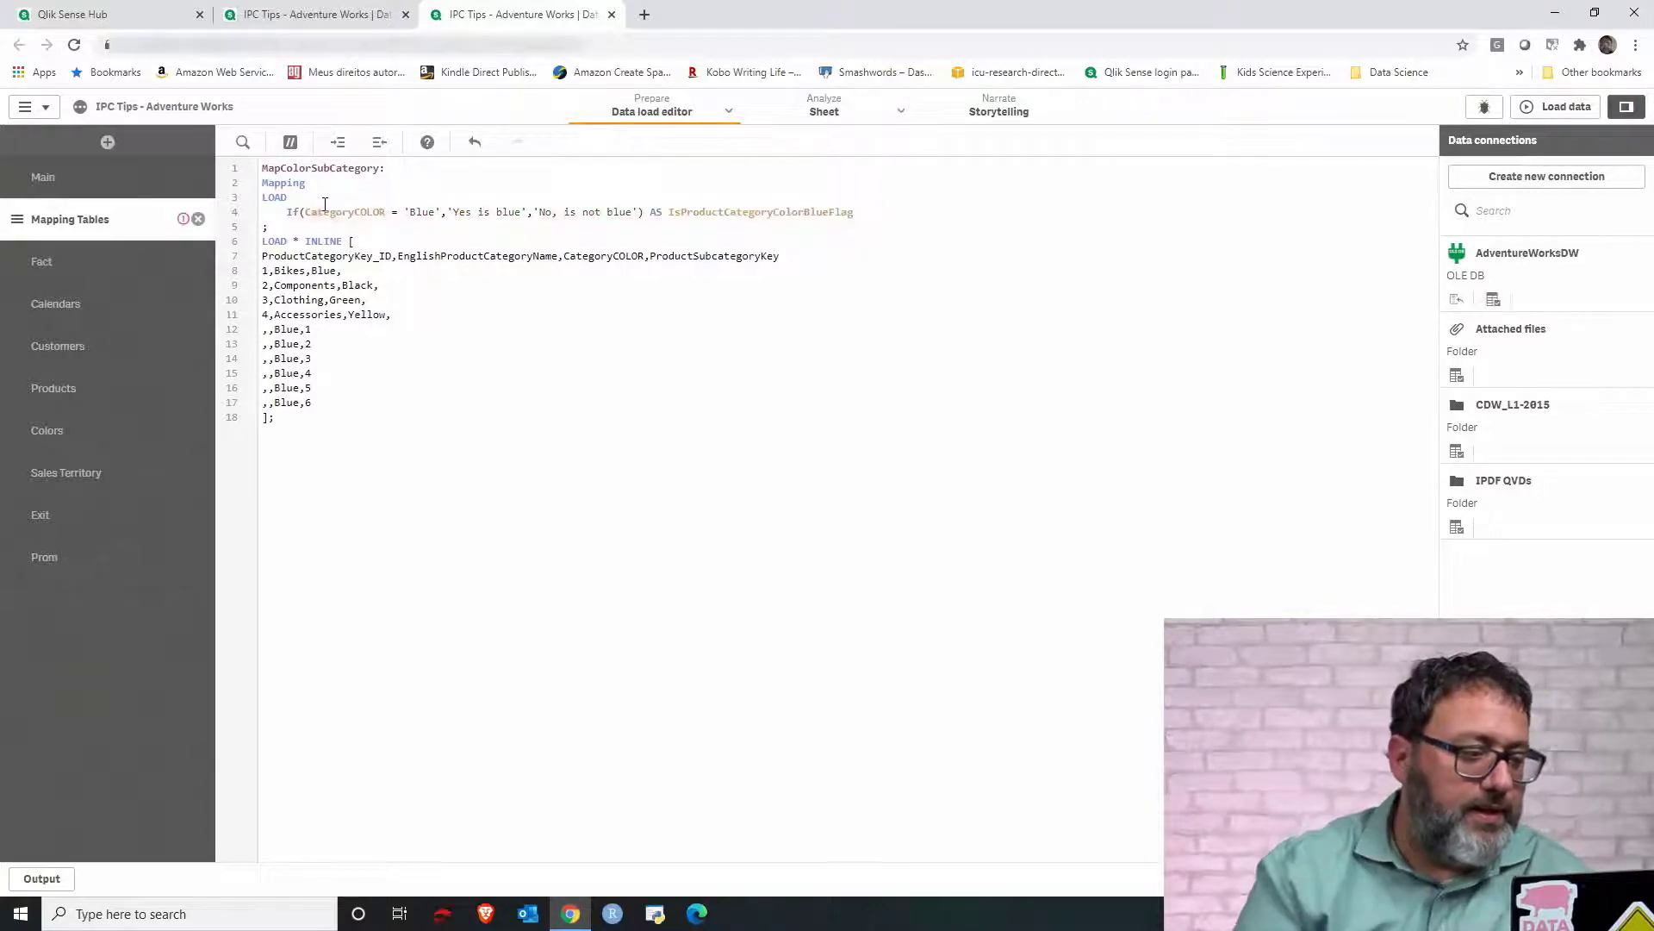
left_click_drag(289, 211, 856, 211)
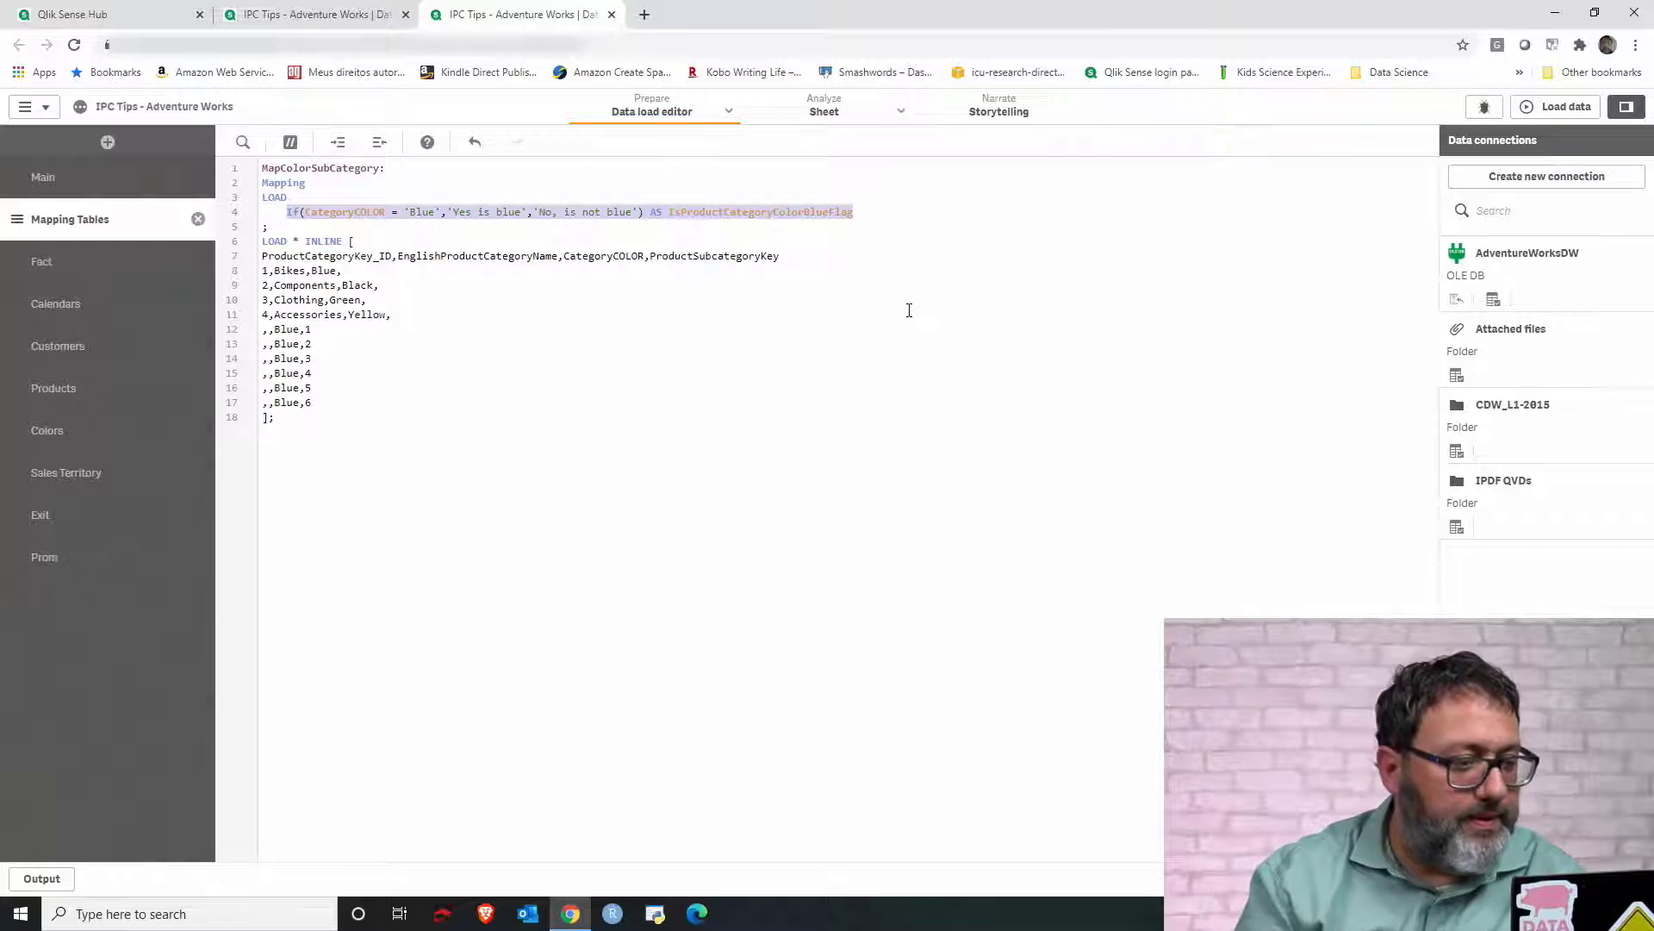
key("ctrl+v")
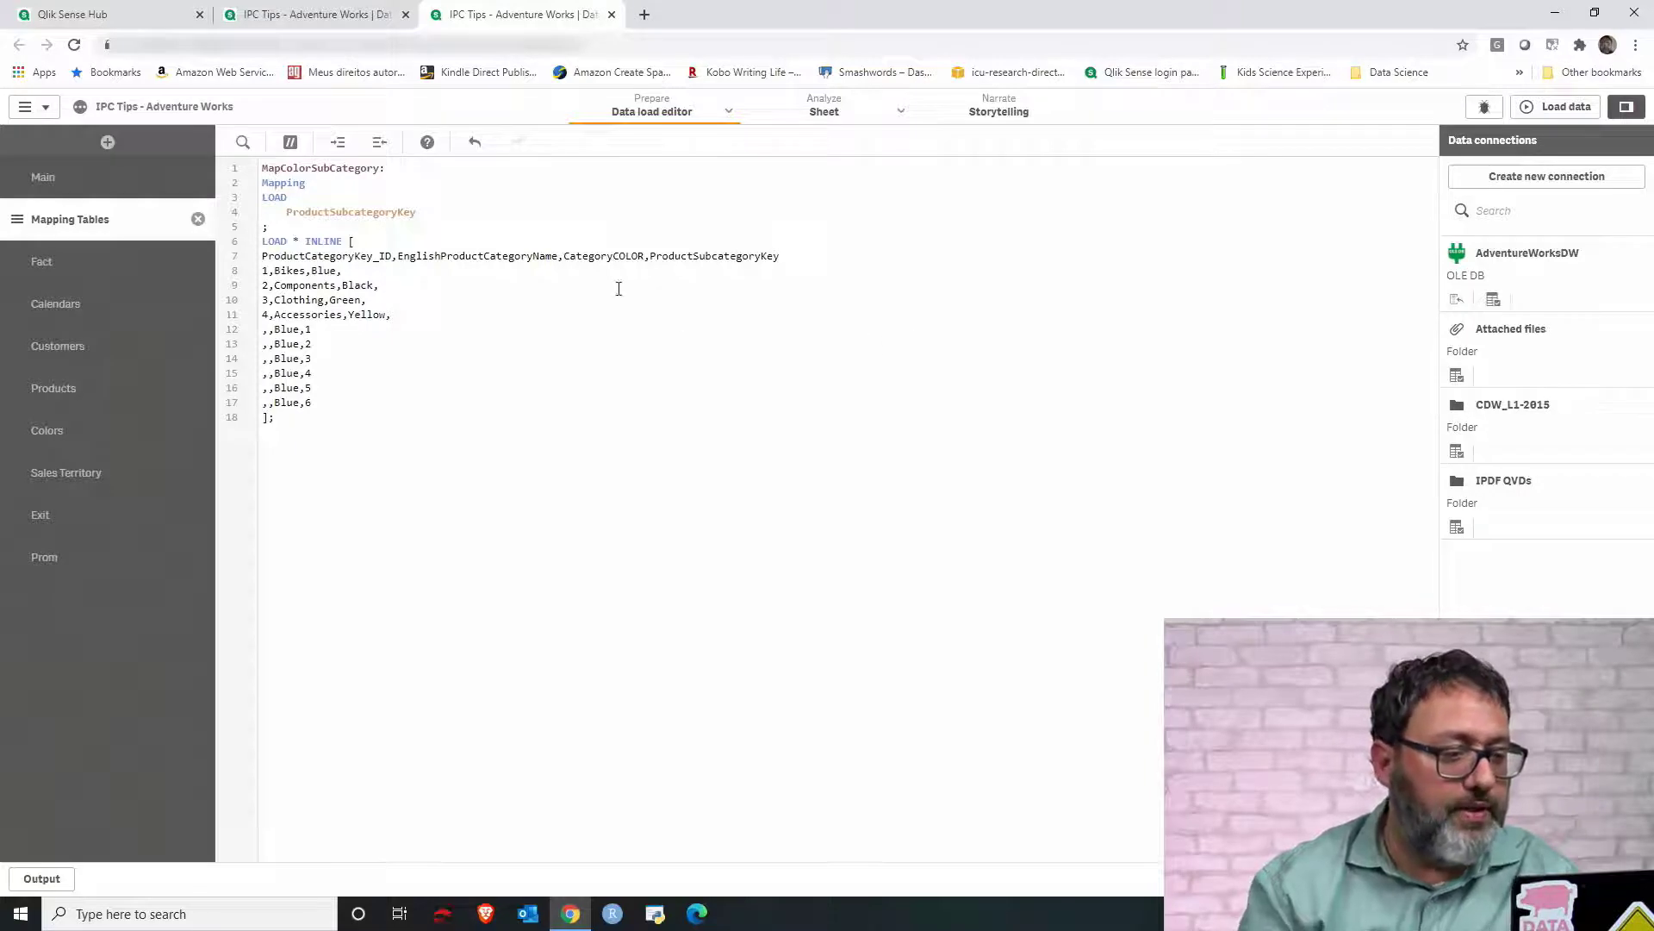
- Add CategoryCOLOR as the second field of the mapping LOAD, on a new line after ProductSubcategoryKey and a comma
double_click(609, 257)
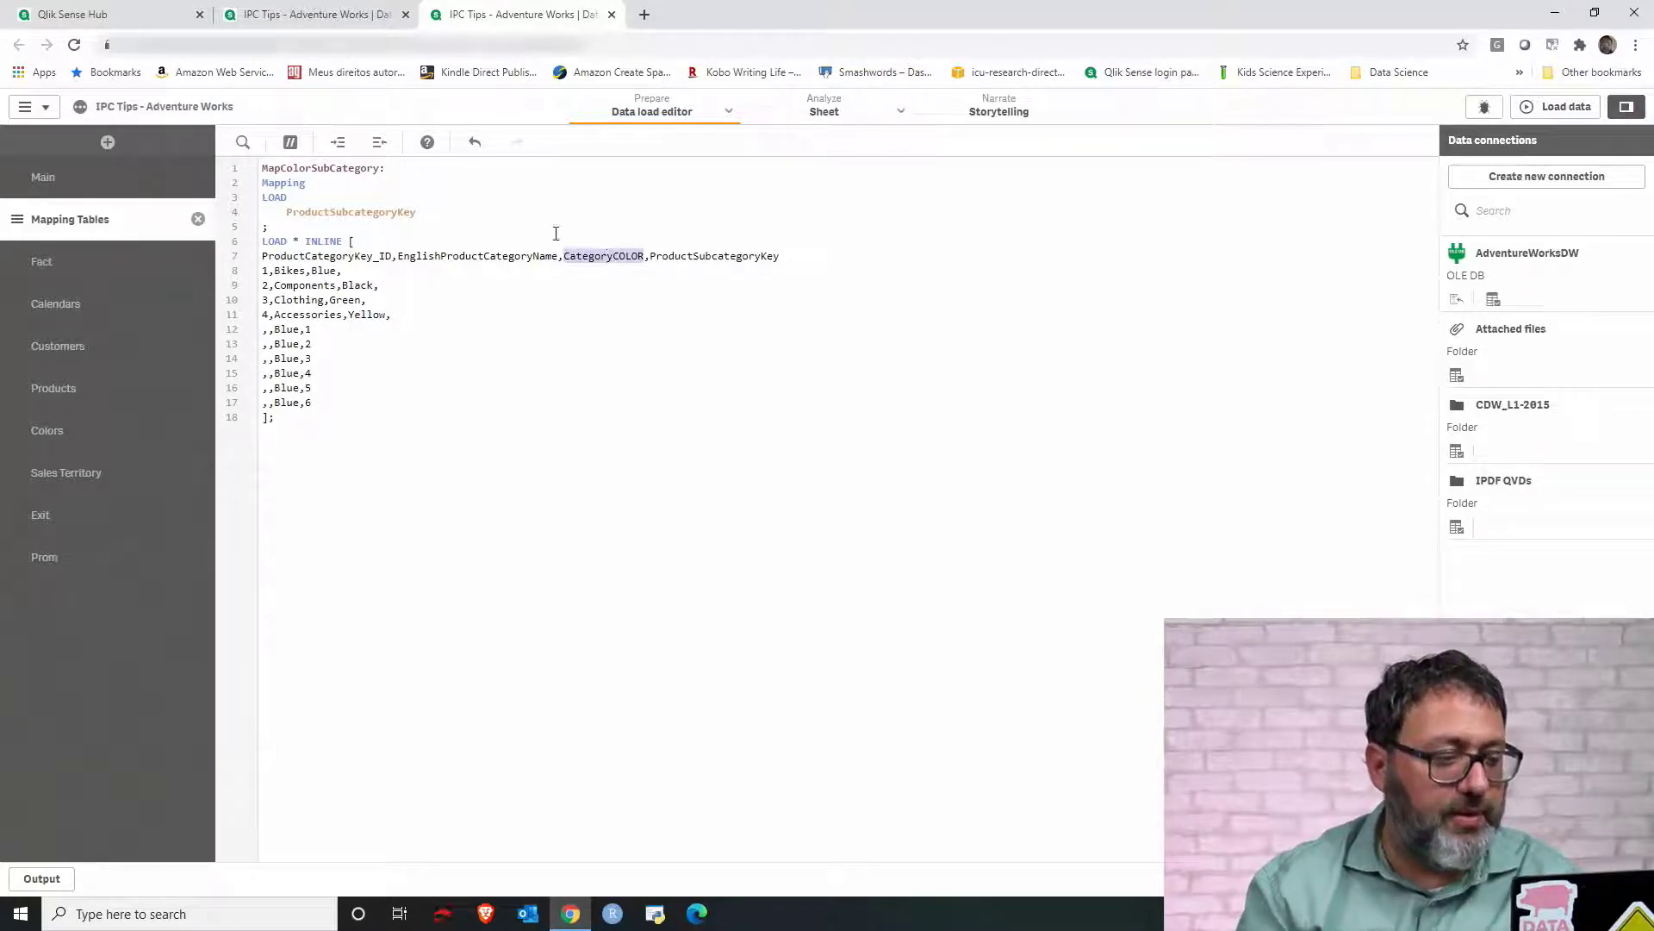
left_click(500, 211)
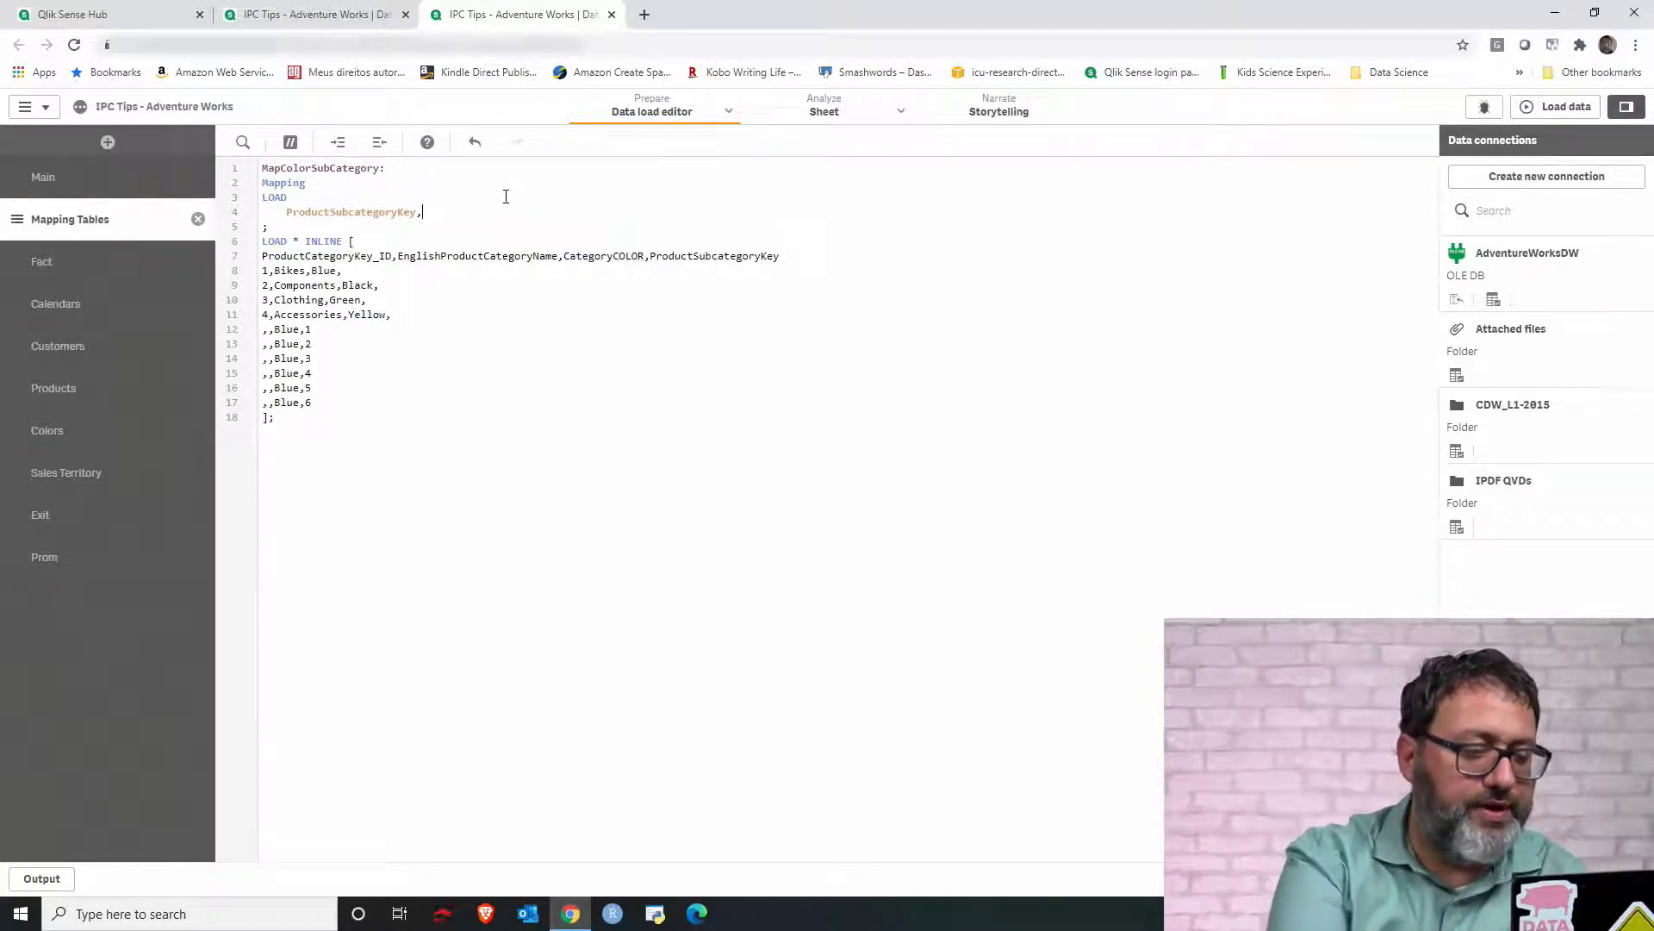
key("Return")
key("ctrl+v")
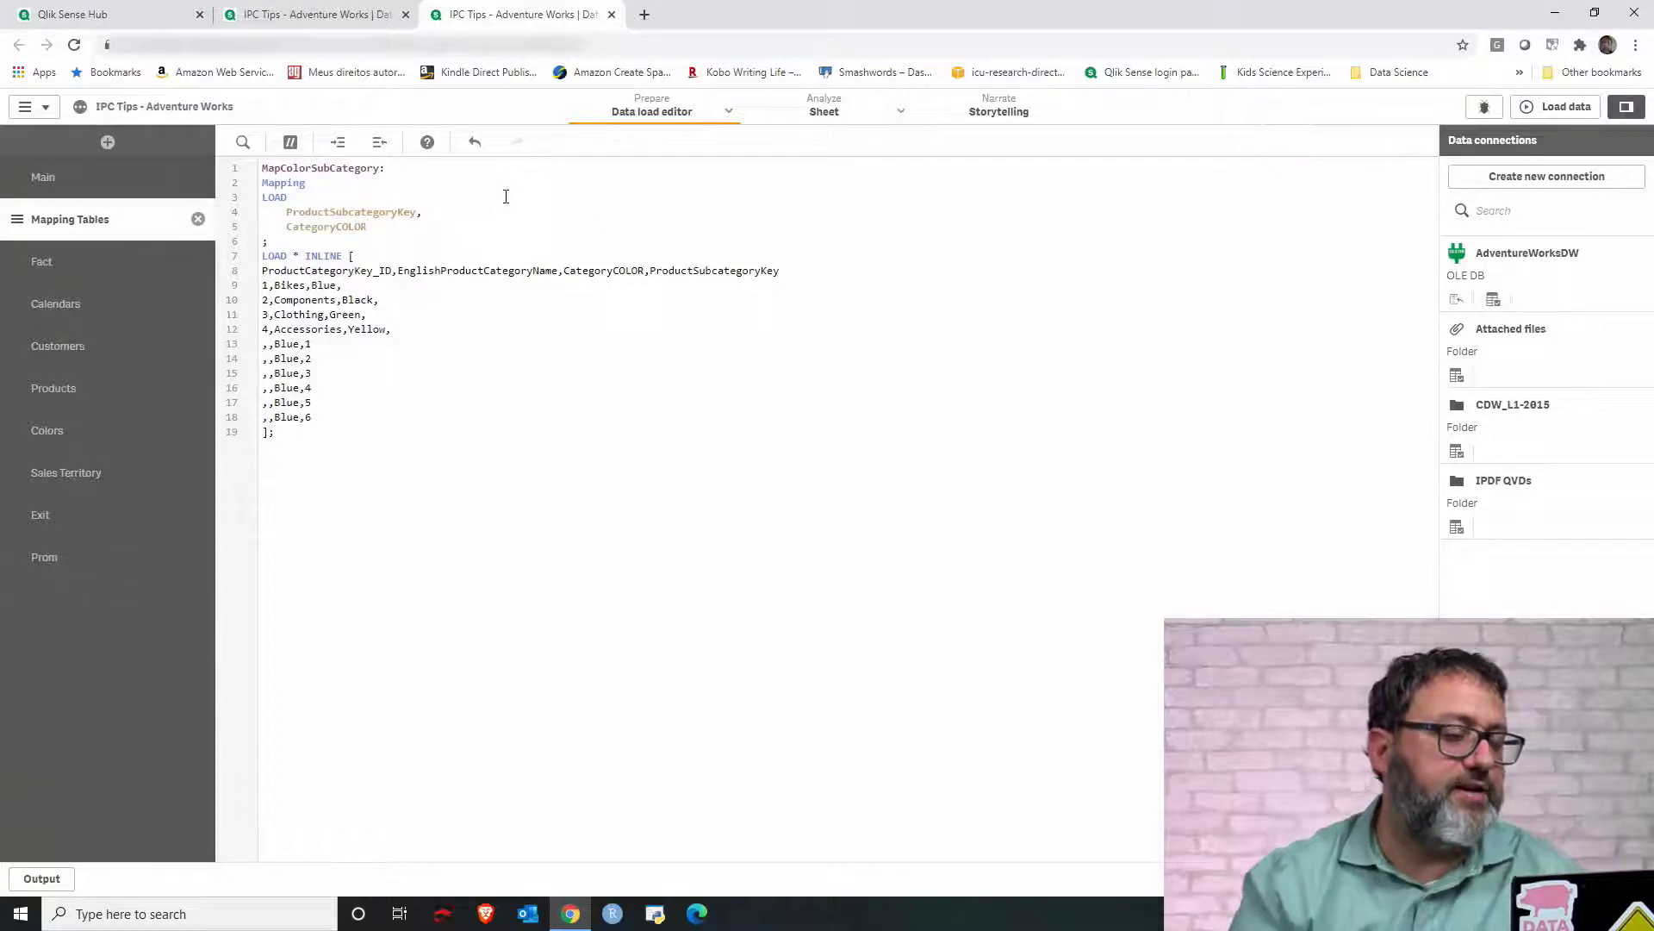
- In the Products section, move the semicolon ending the Prod_SubCategory LOAD to its own line, two lines below ProductCategoryKey
double_click(331, 169)
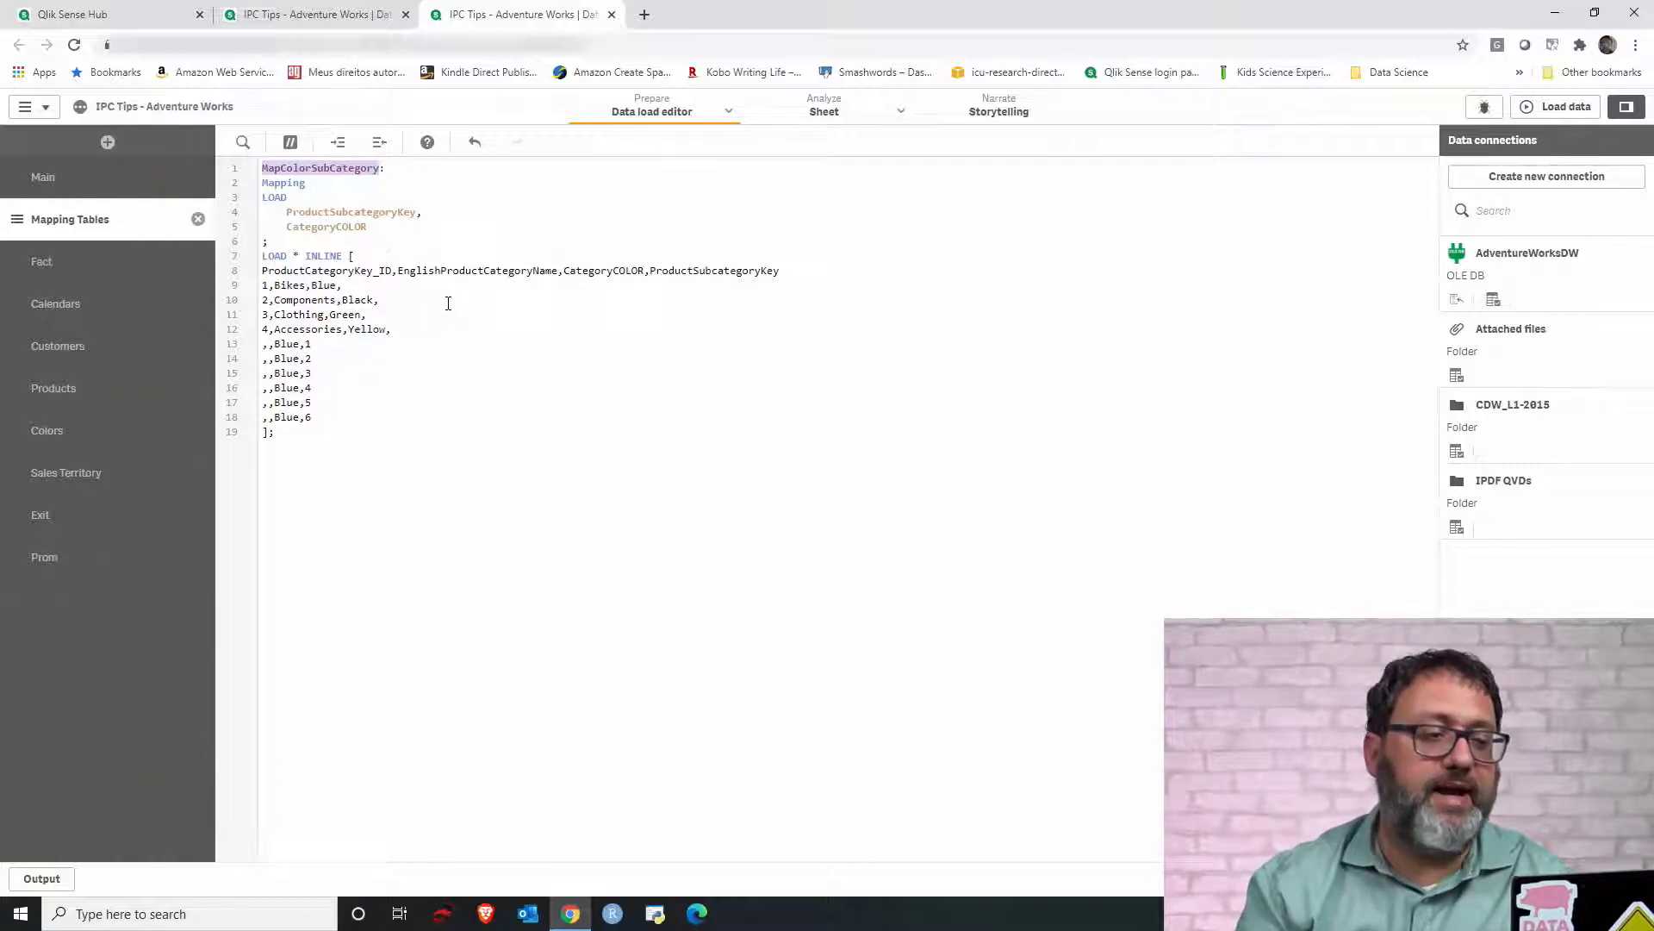
left_click(60, 388)
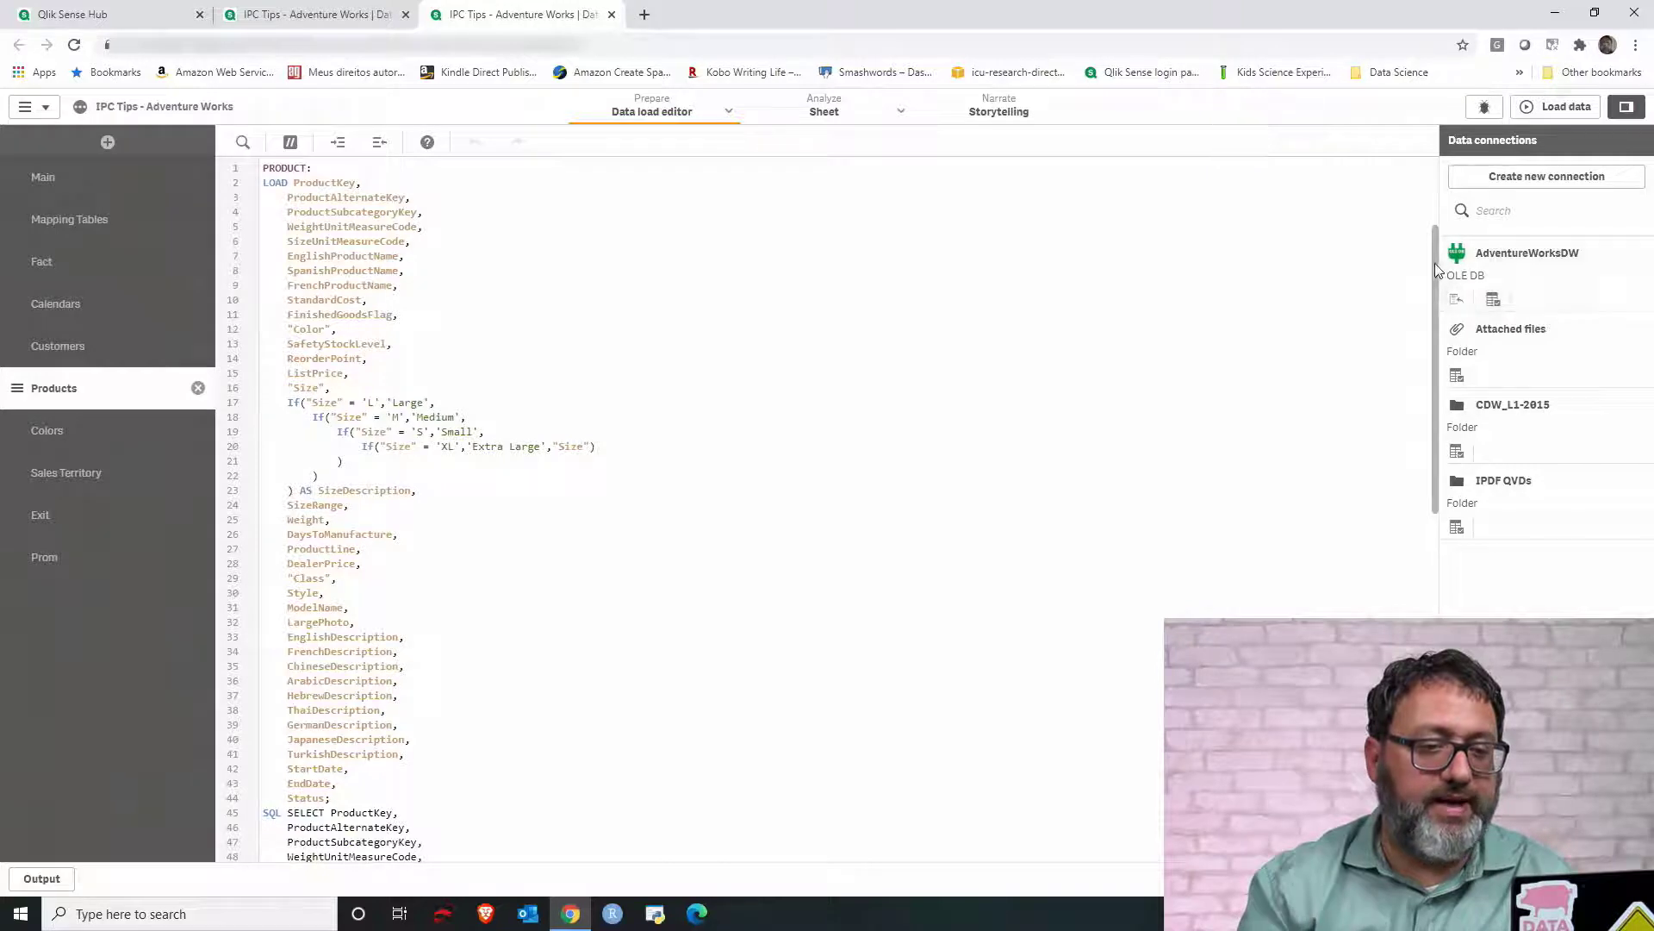
scroll(1424, 379, "down", 8)
scroll(1415, 551, "down", 4)
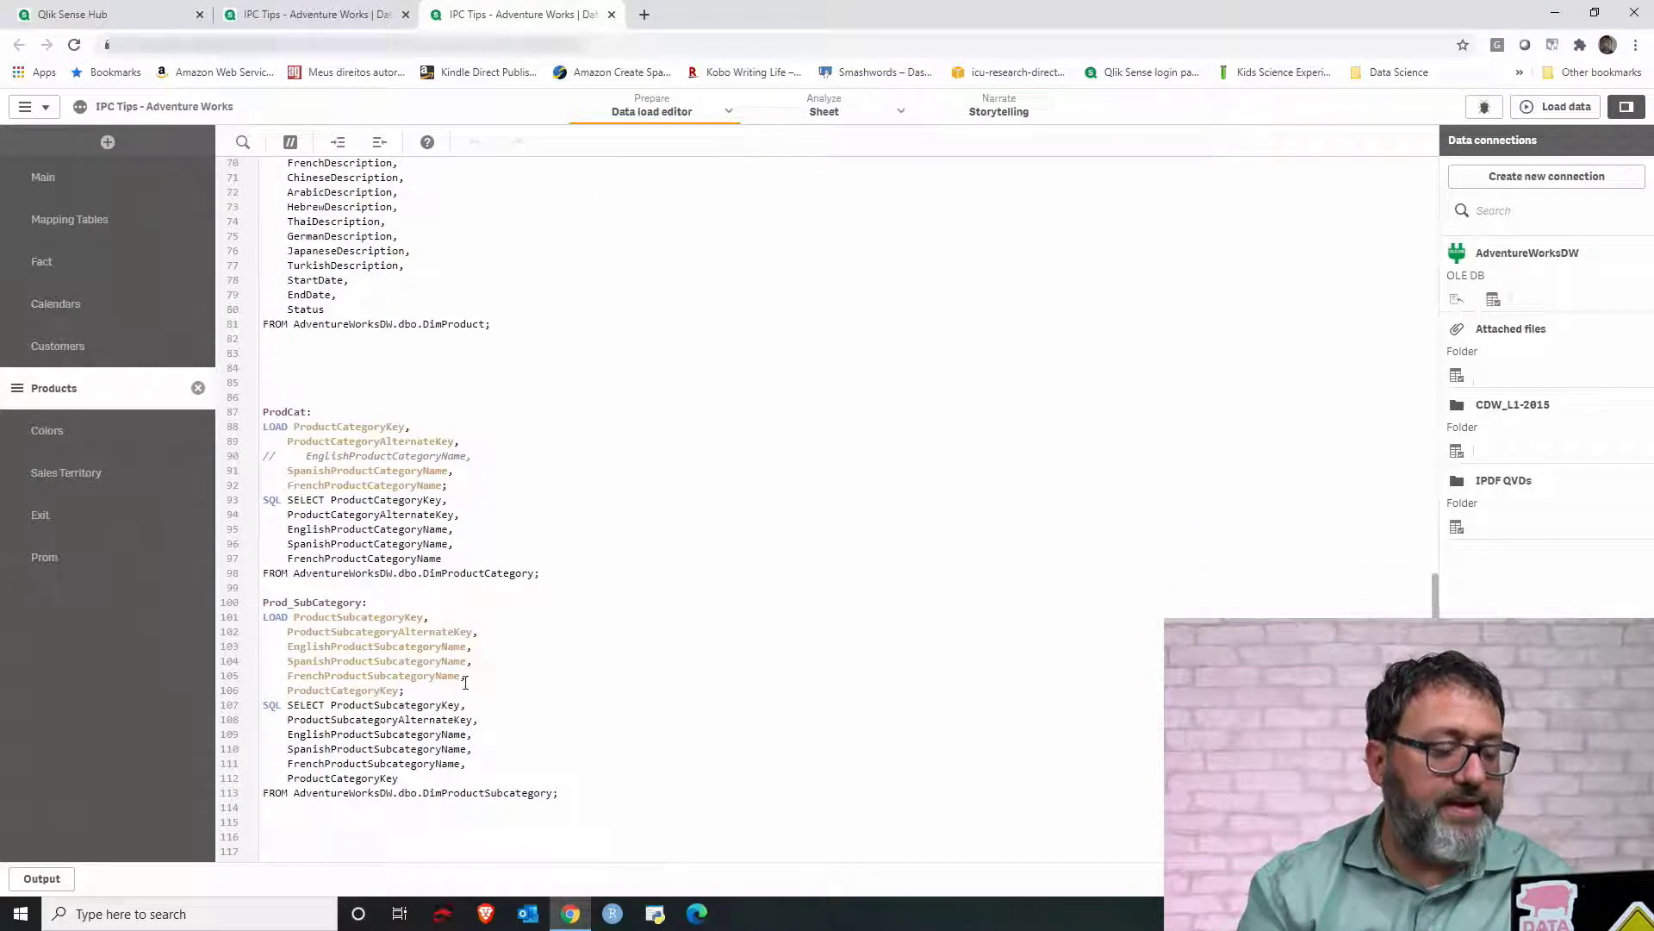
left_click(400, 690)
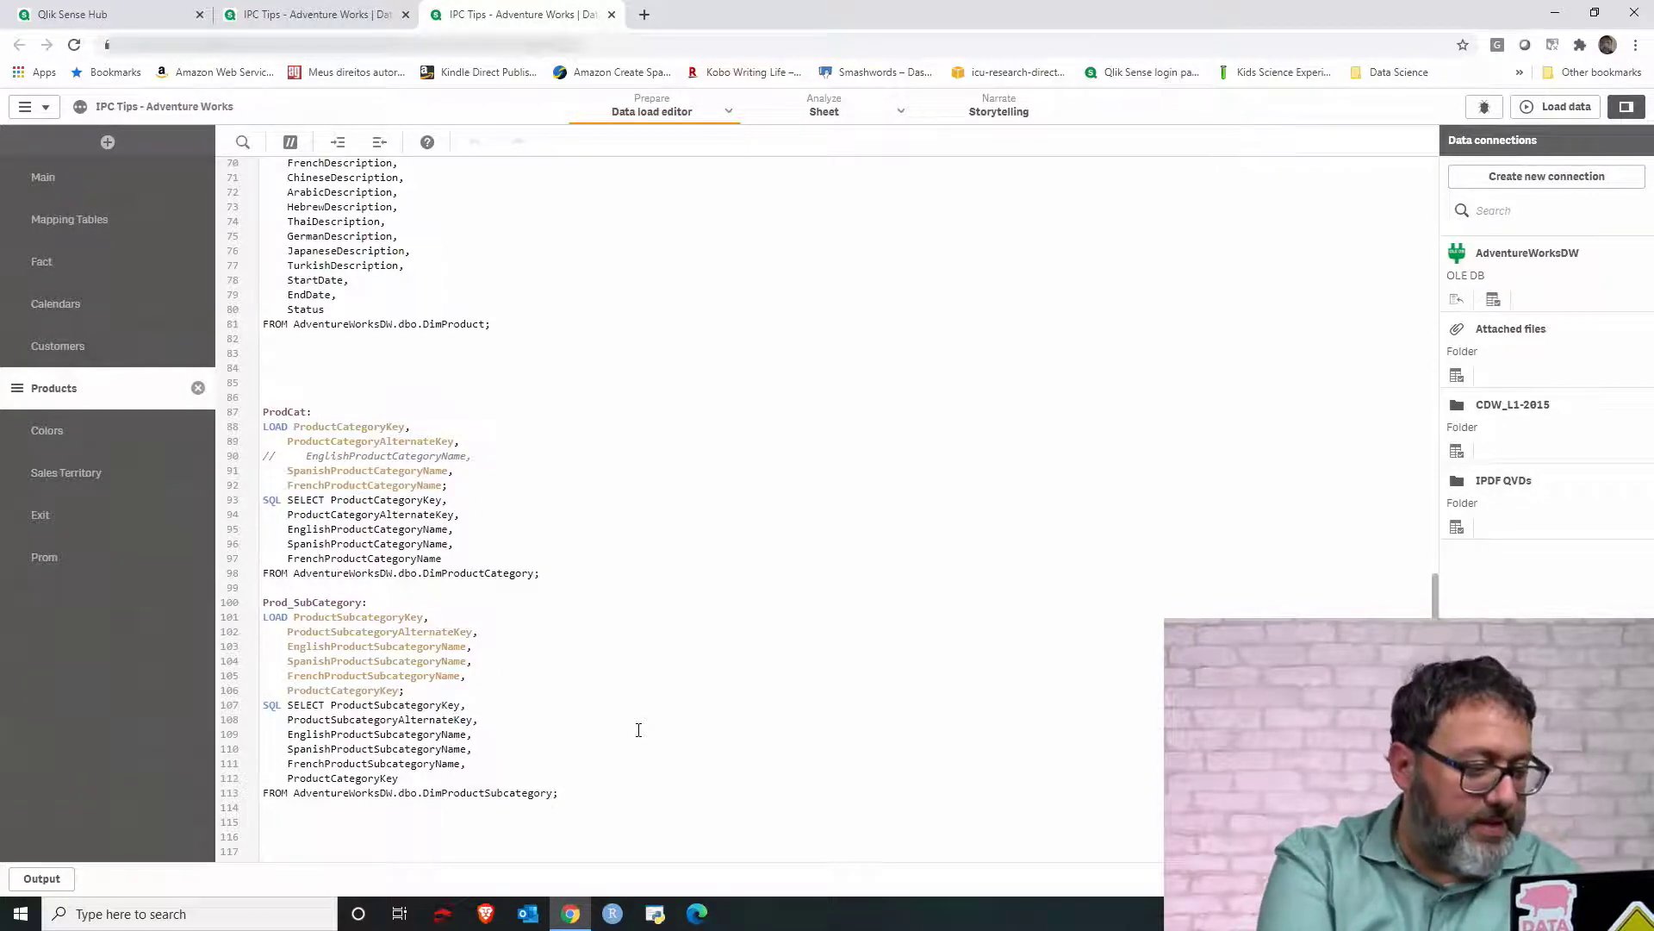
key("Return")
key("Return")
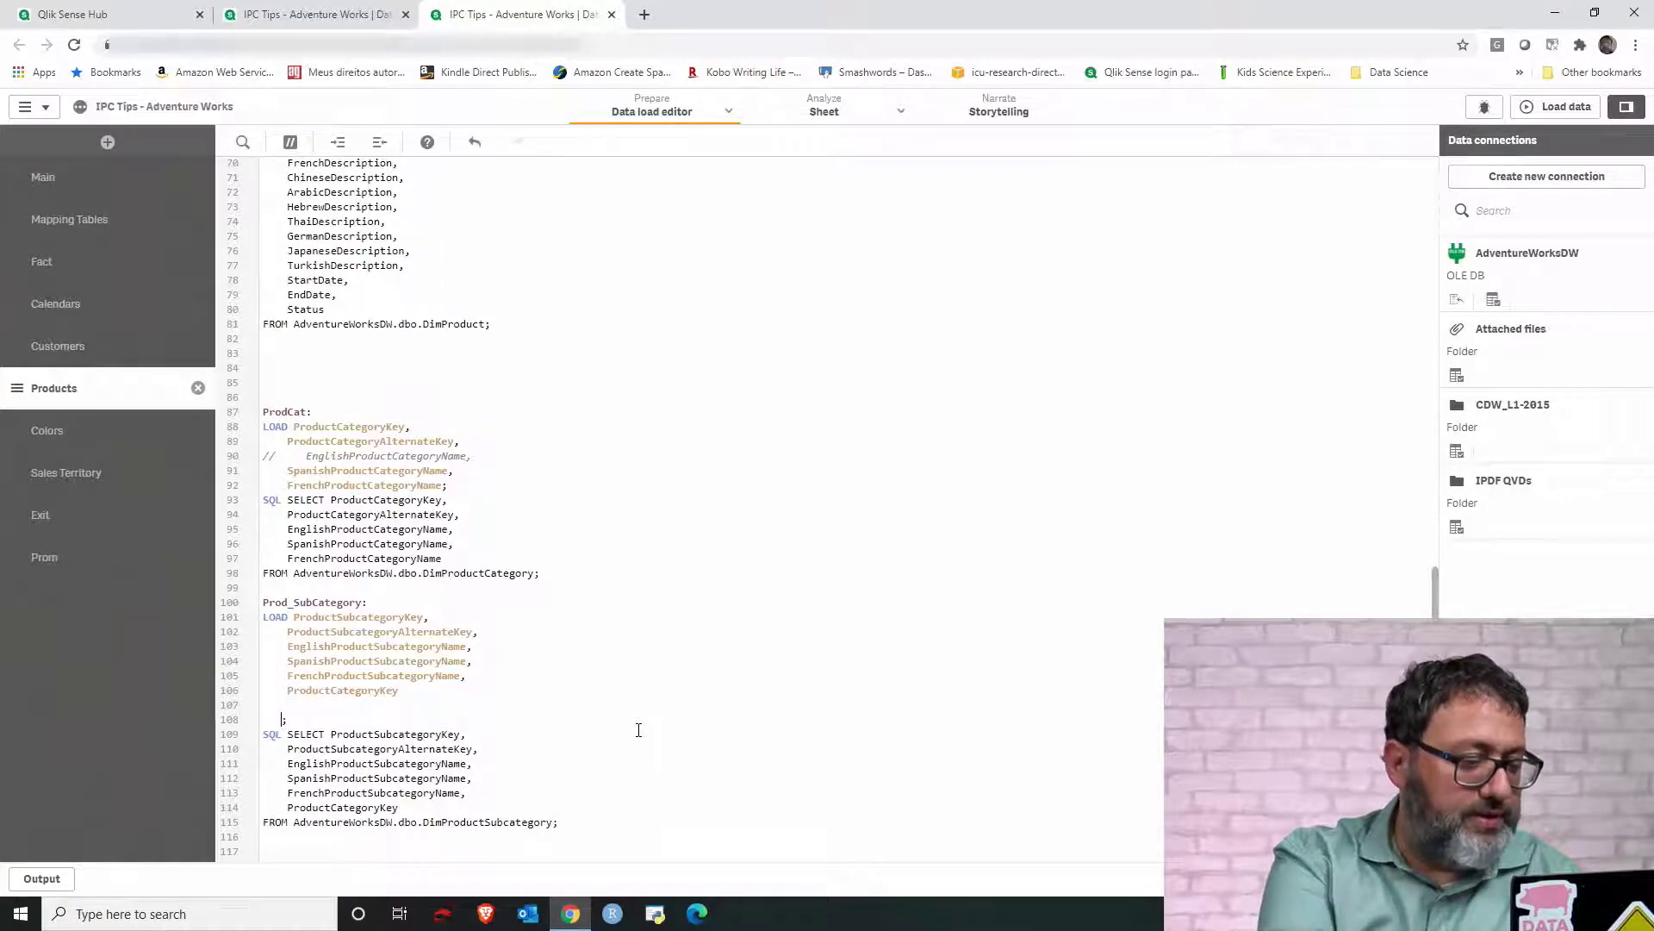
key("BackSpace")
key("BackSpace")
key("Up")
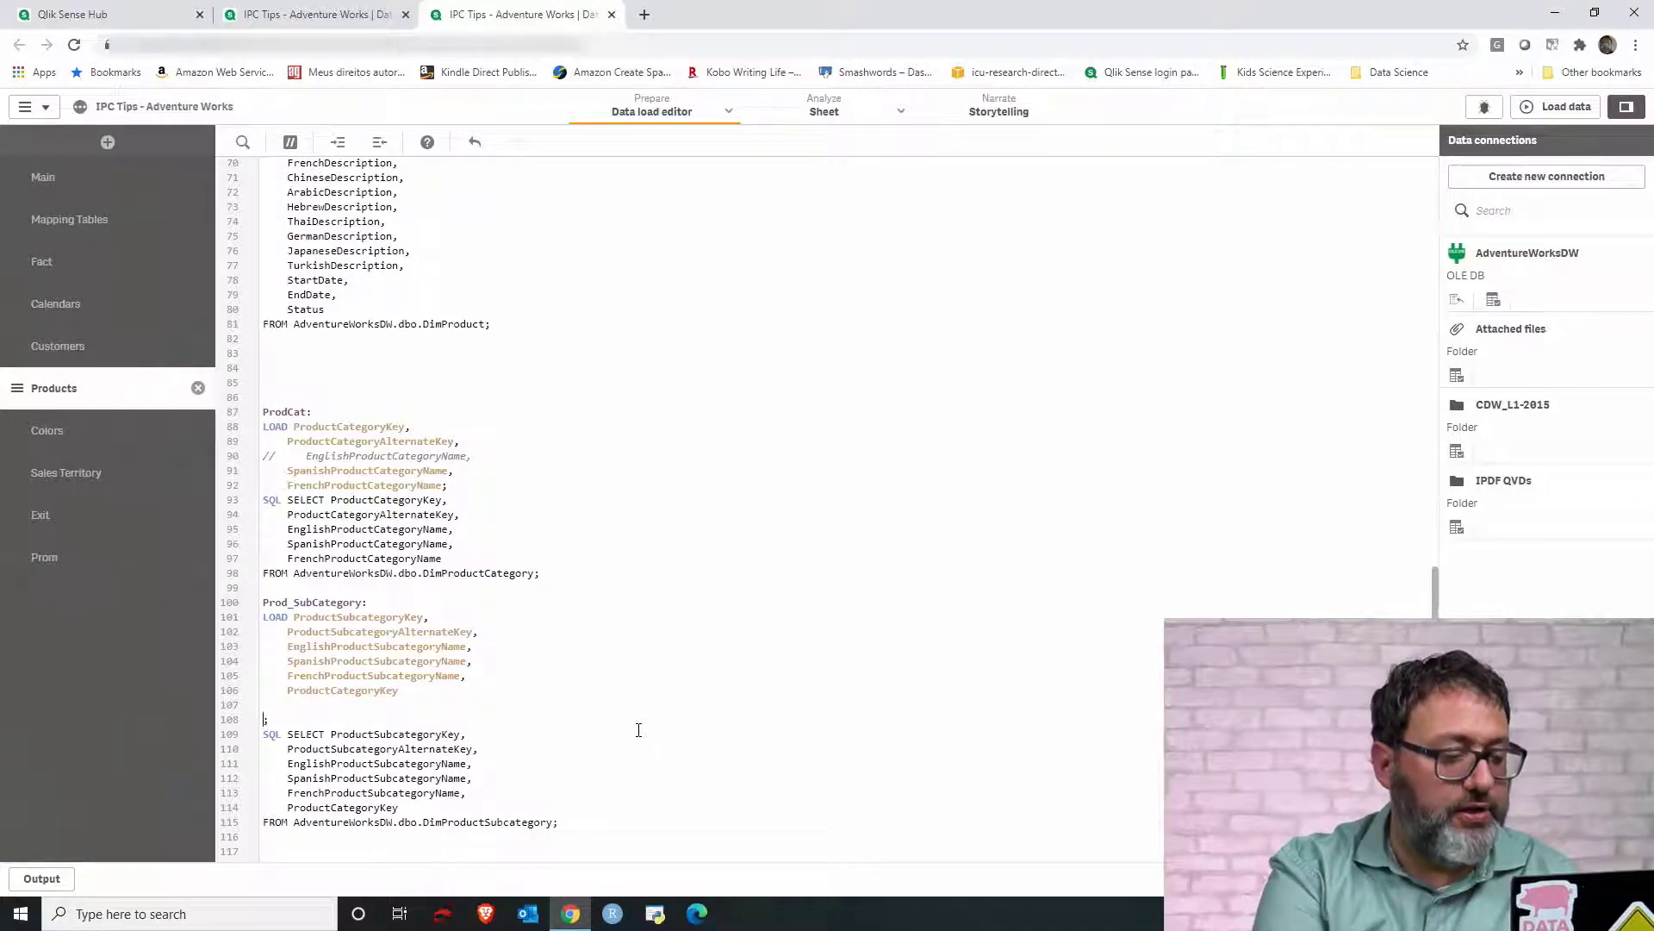
- Add a comma after ProductCategoryKey in the Prod_SubCategory LOAD and place the cursor on the empty line beneath it
key("Left")
key("Left")
key("Left")
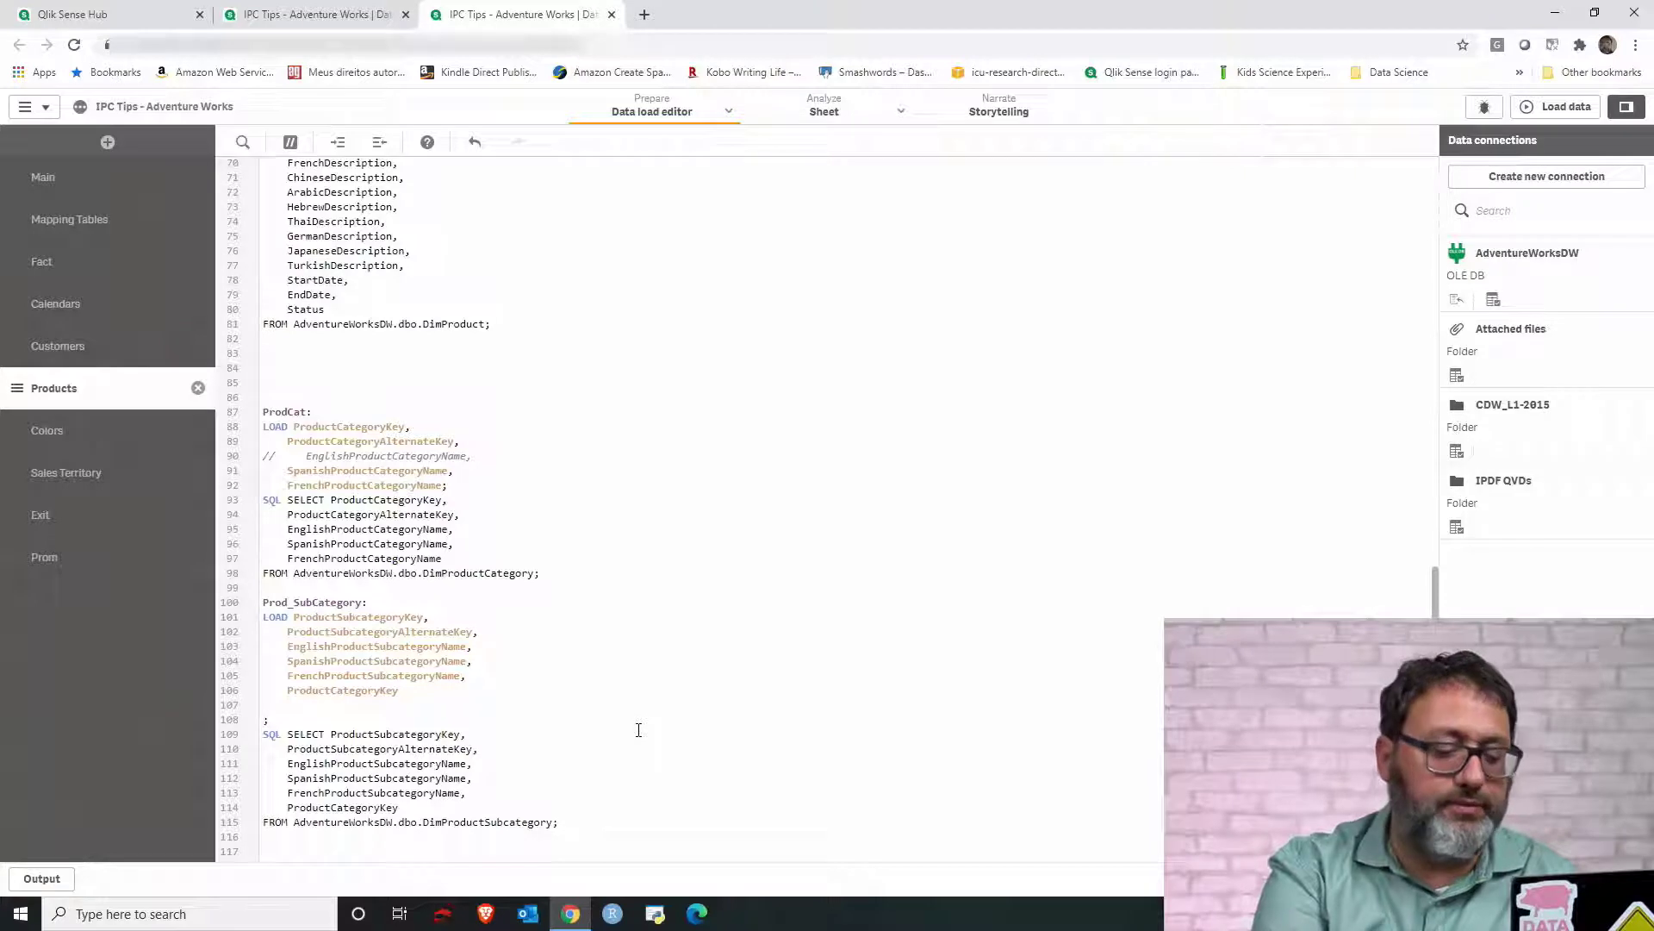
type(",")
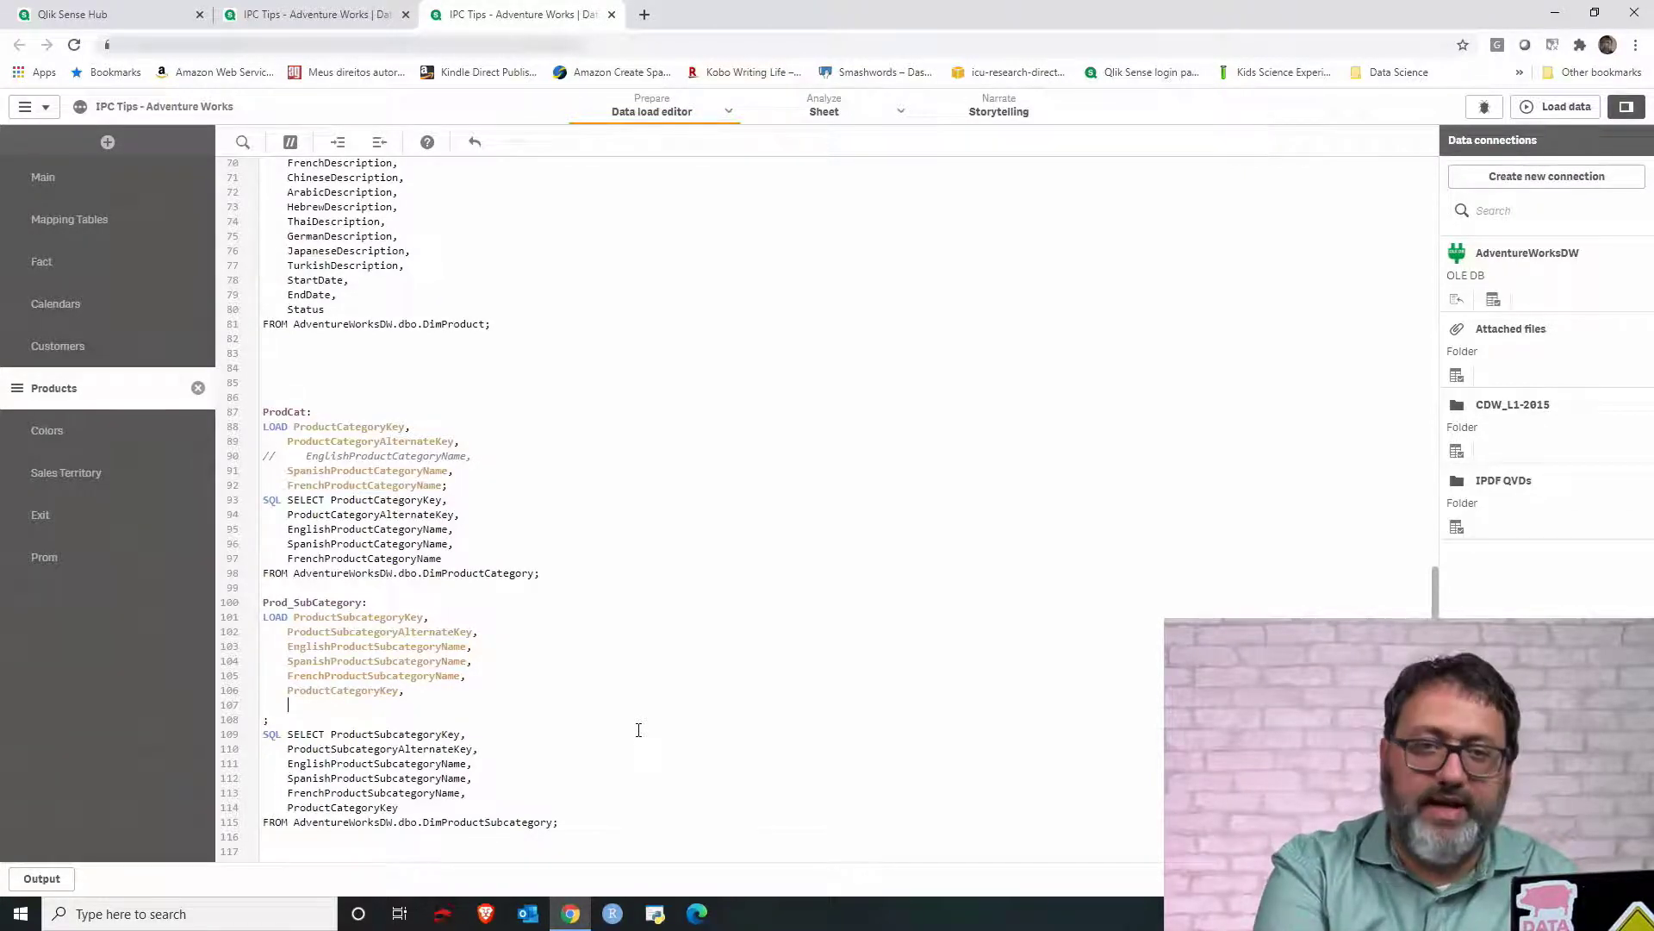
key("Down")
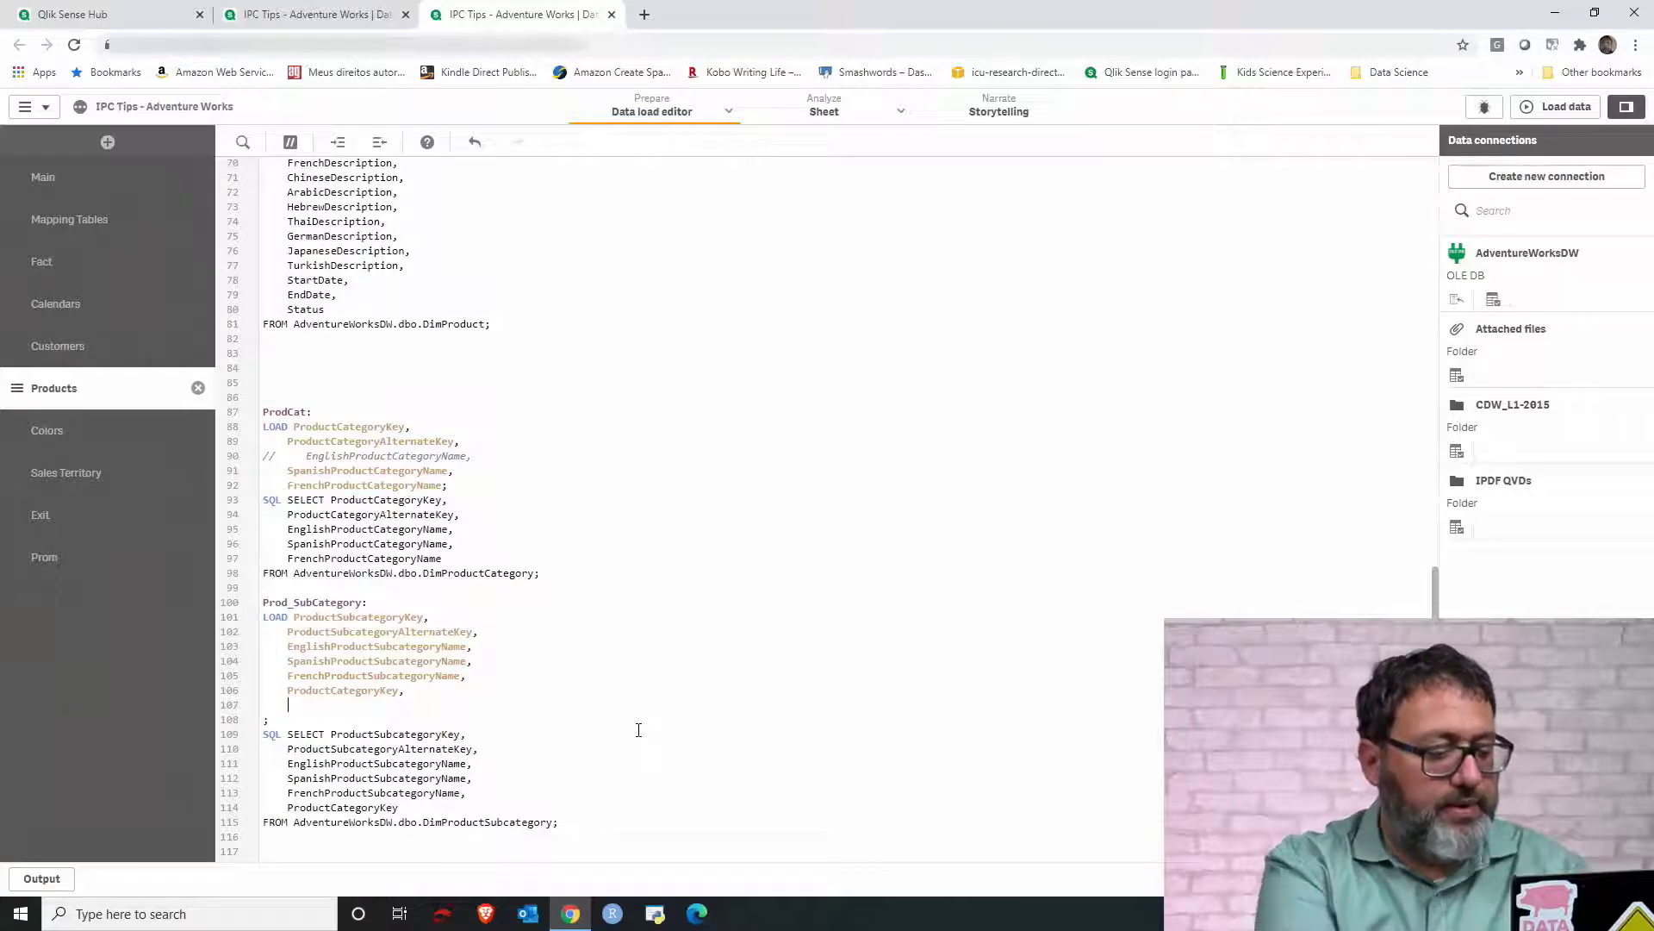
- Start an ApplyMap function as the new field of Prod_SubCategory, with 'MapColorSubCategory' as its map name
type("Appl")
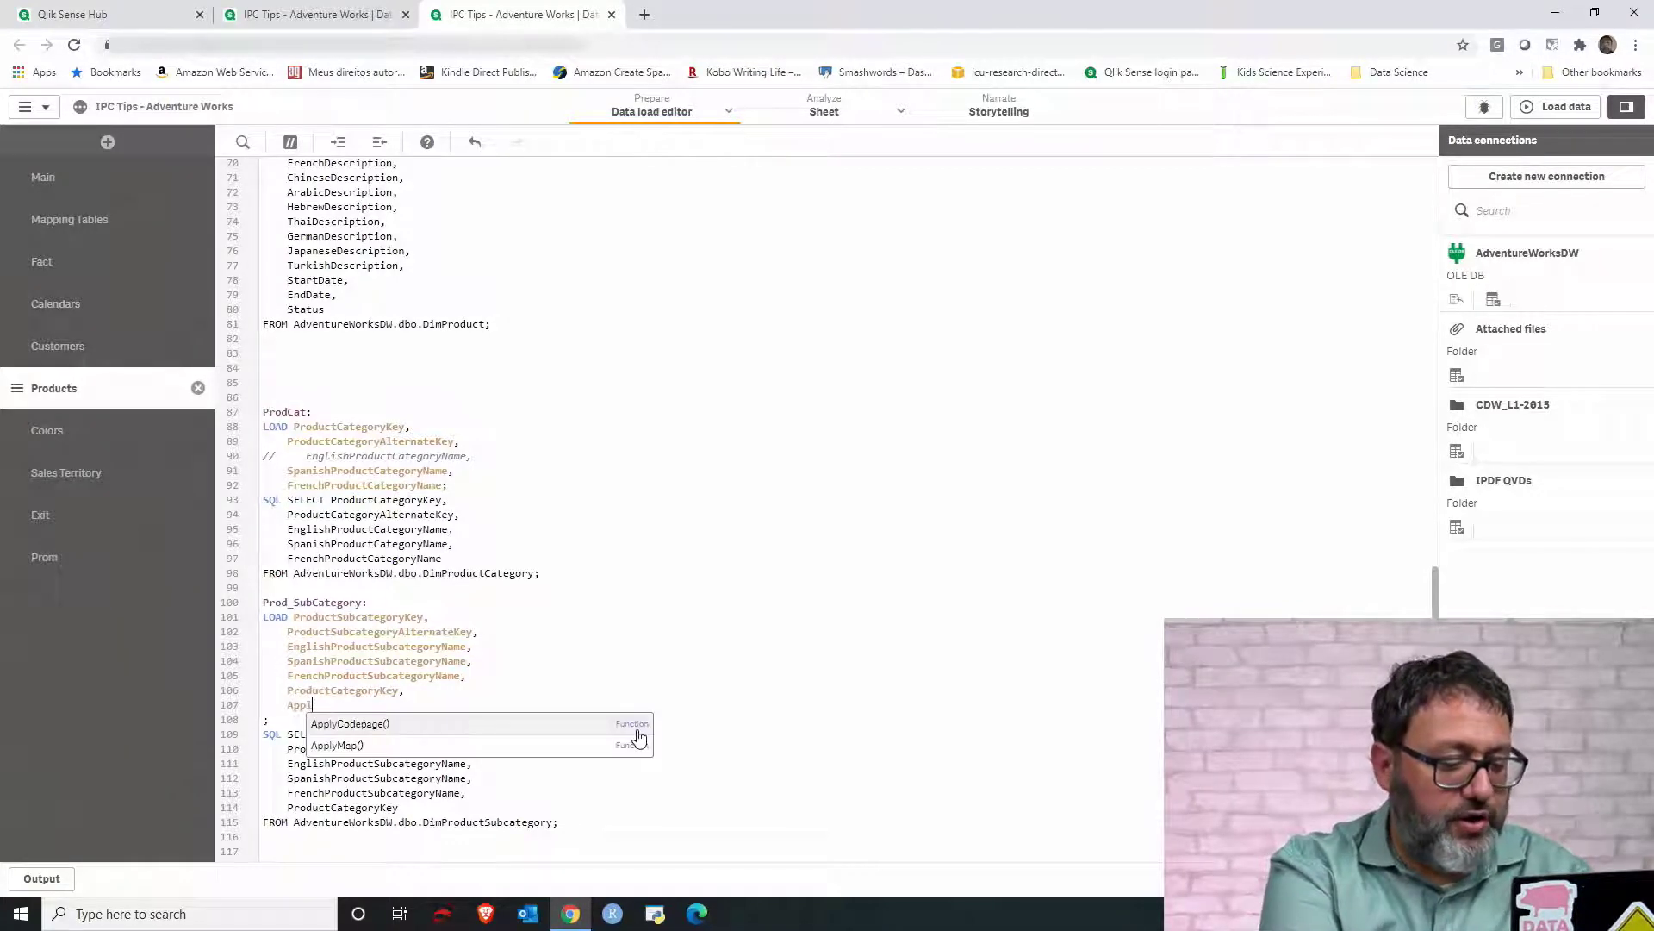
type("yMap")
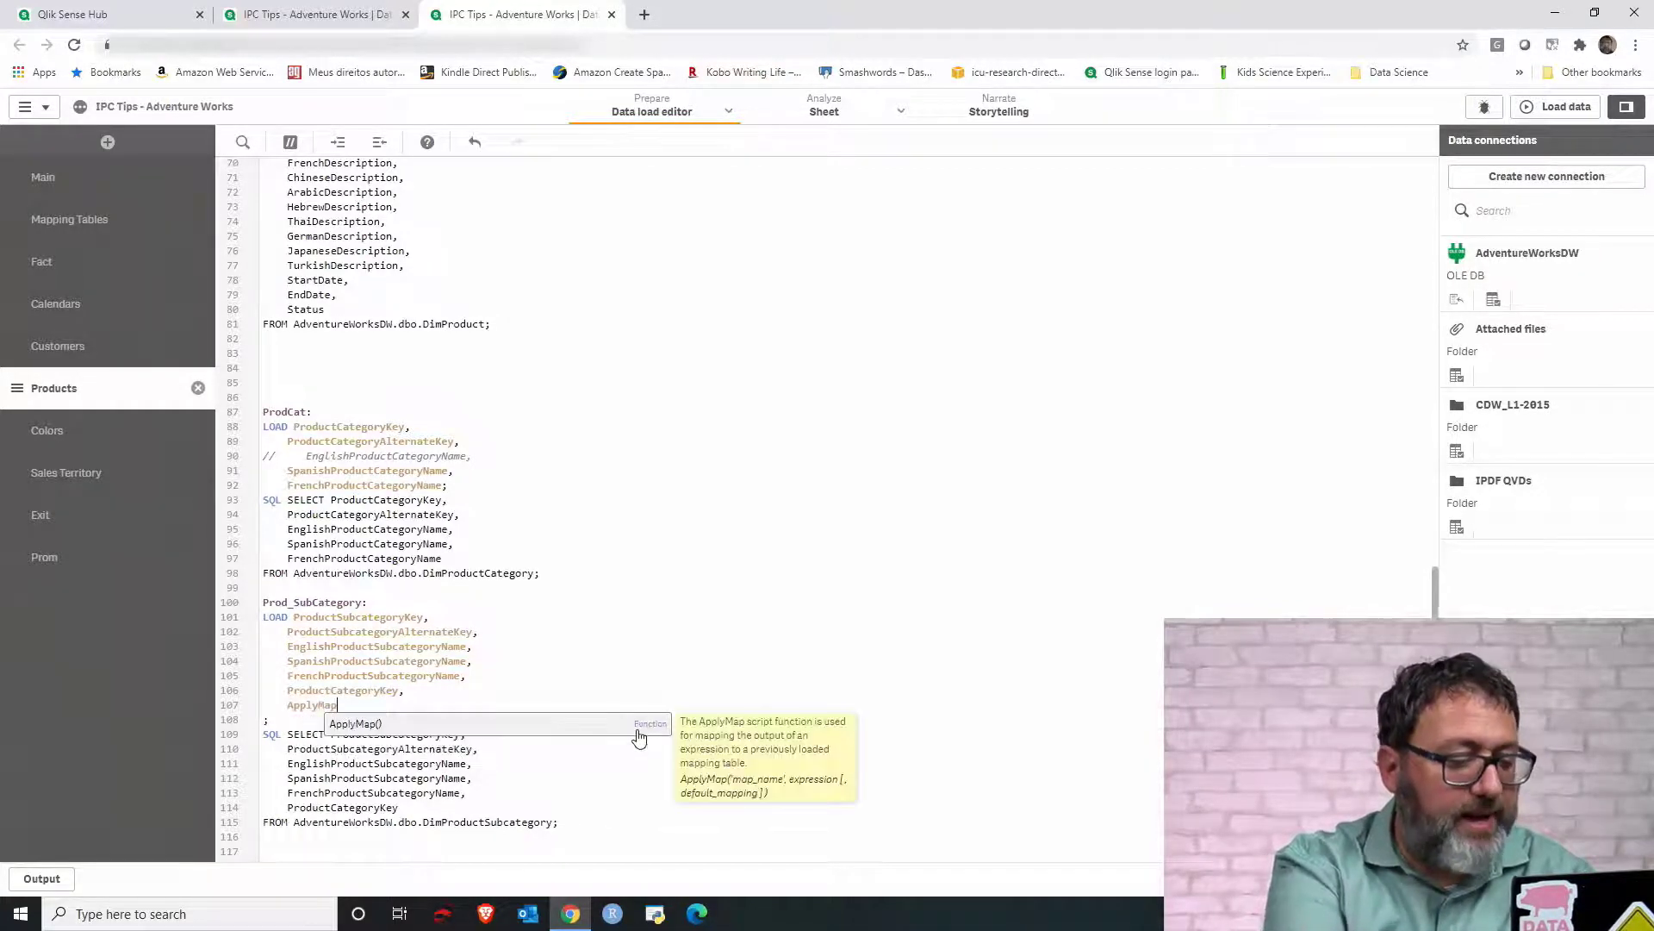
type("(")
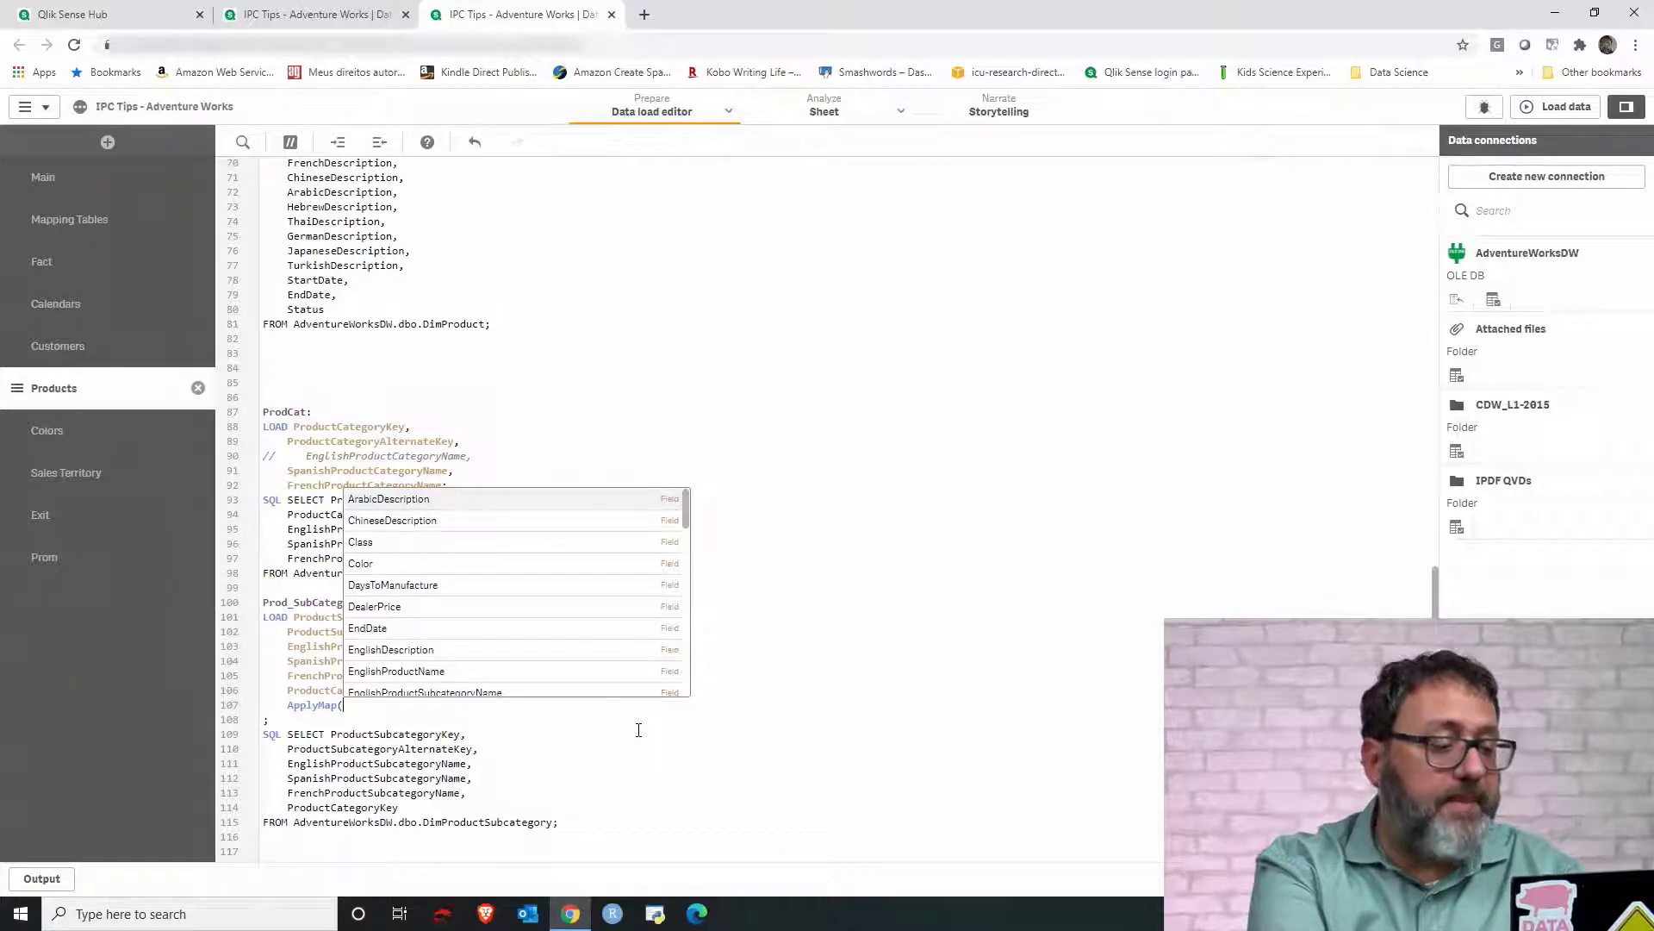
type("''")
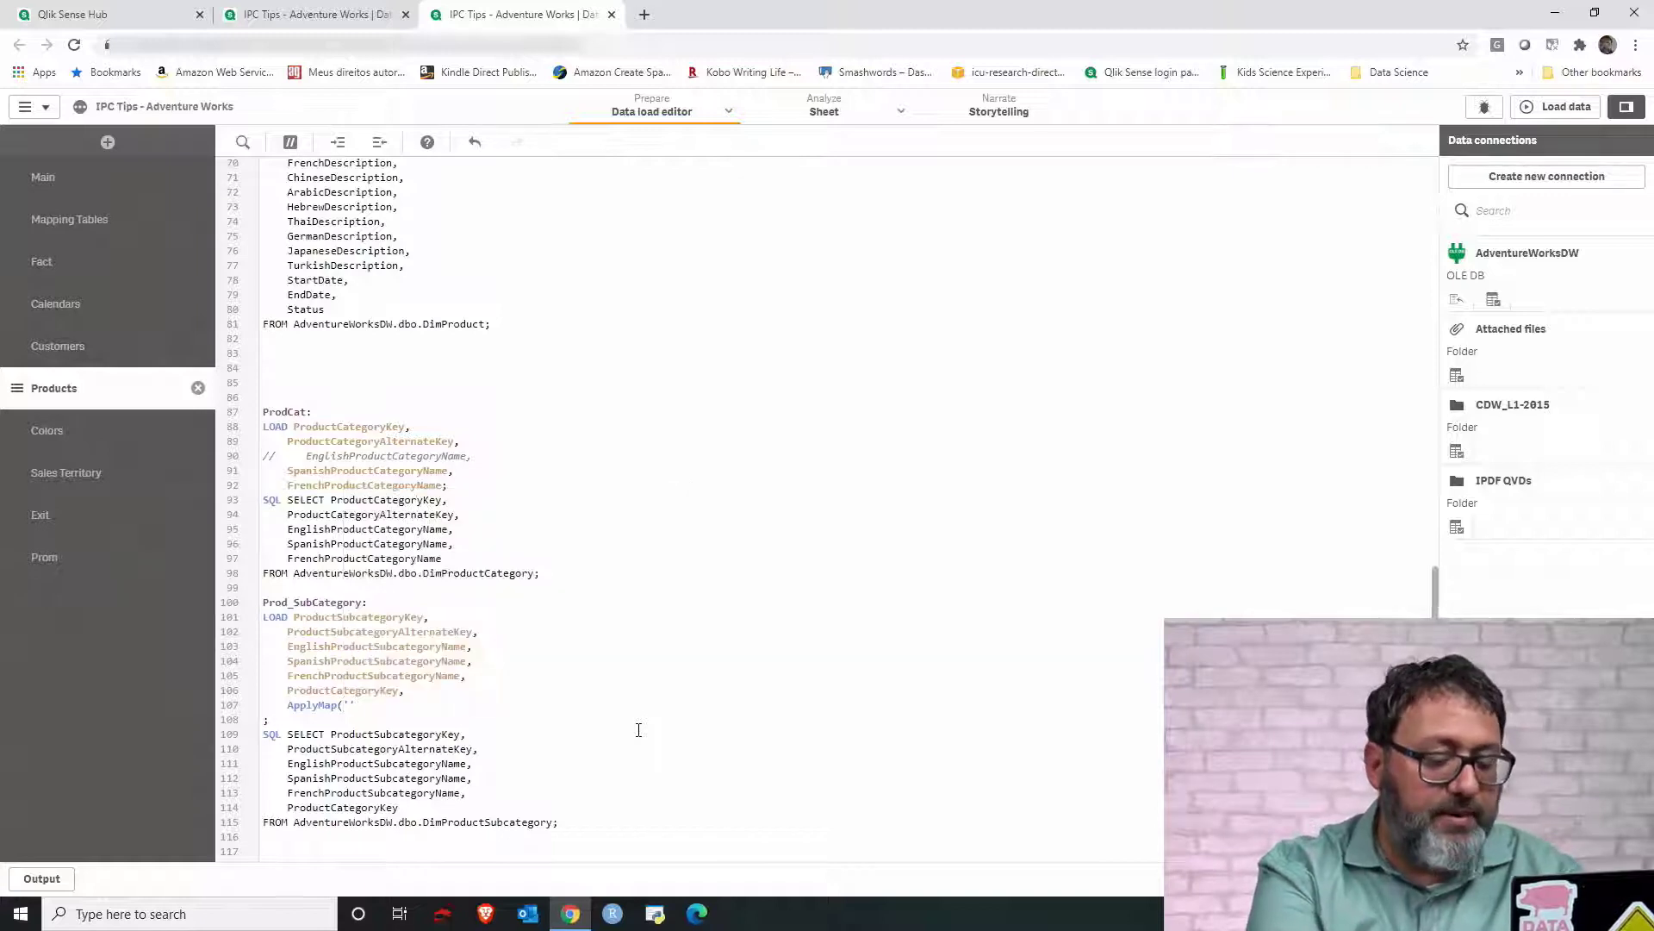
type("MapColorSubCategory")
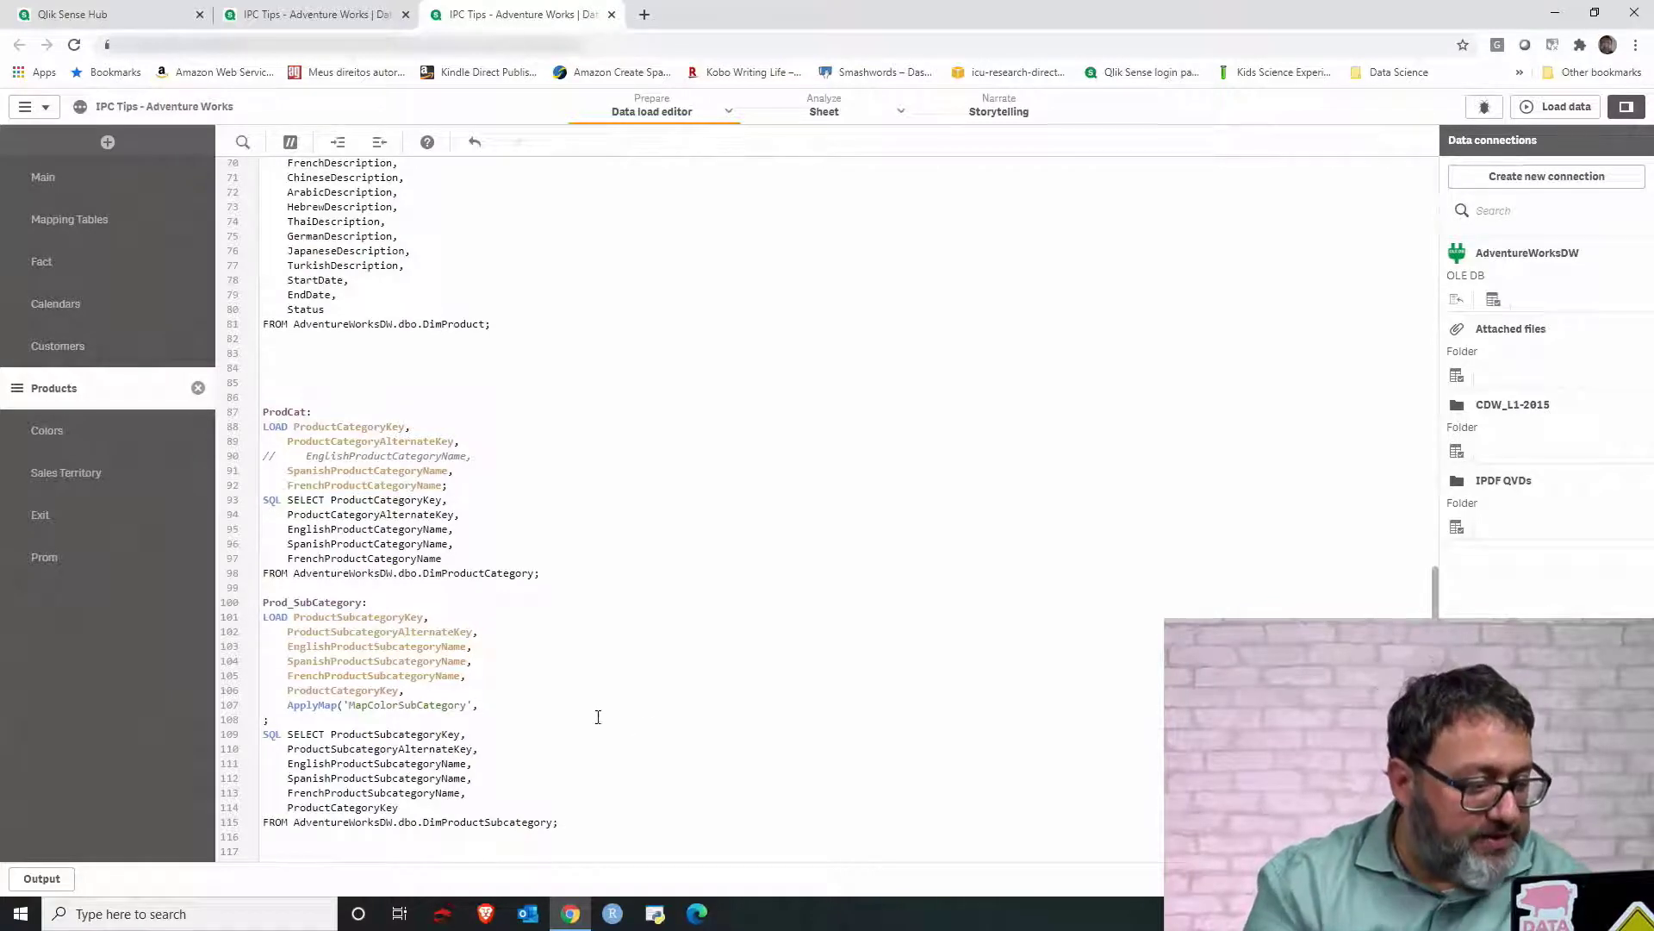
- Copy the ProductSubcategoryKey field name from the LOAD into the ApplyMap function as its second argument
double_click(391, 621)
key("ctrl+c")
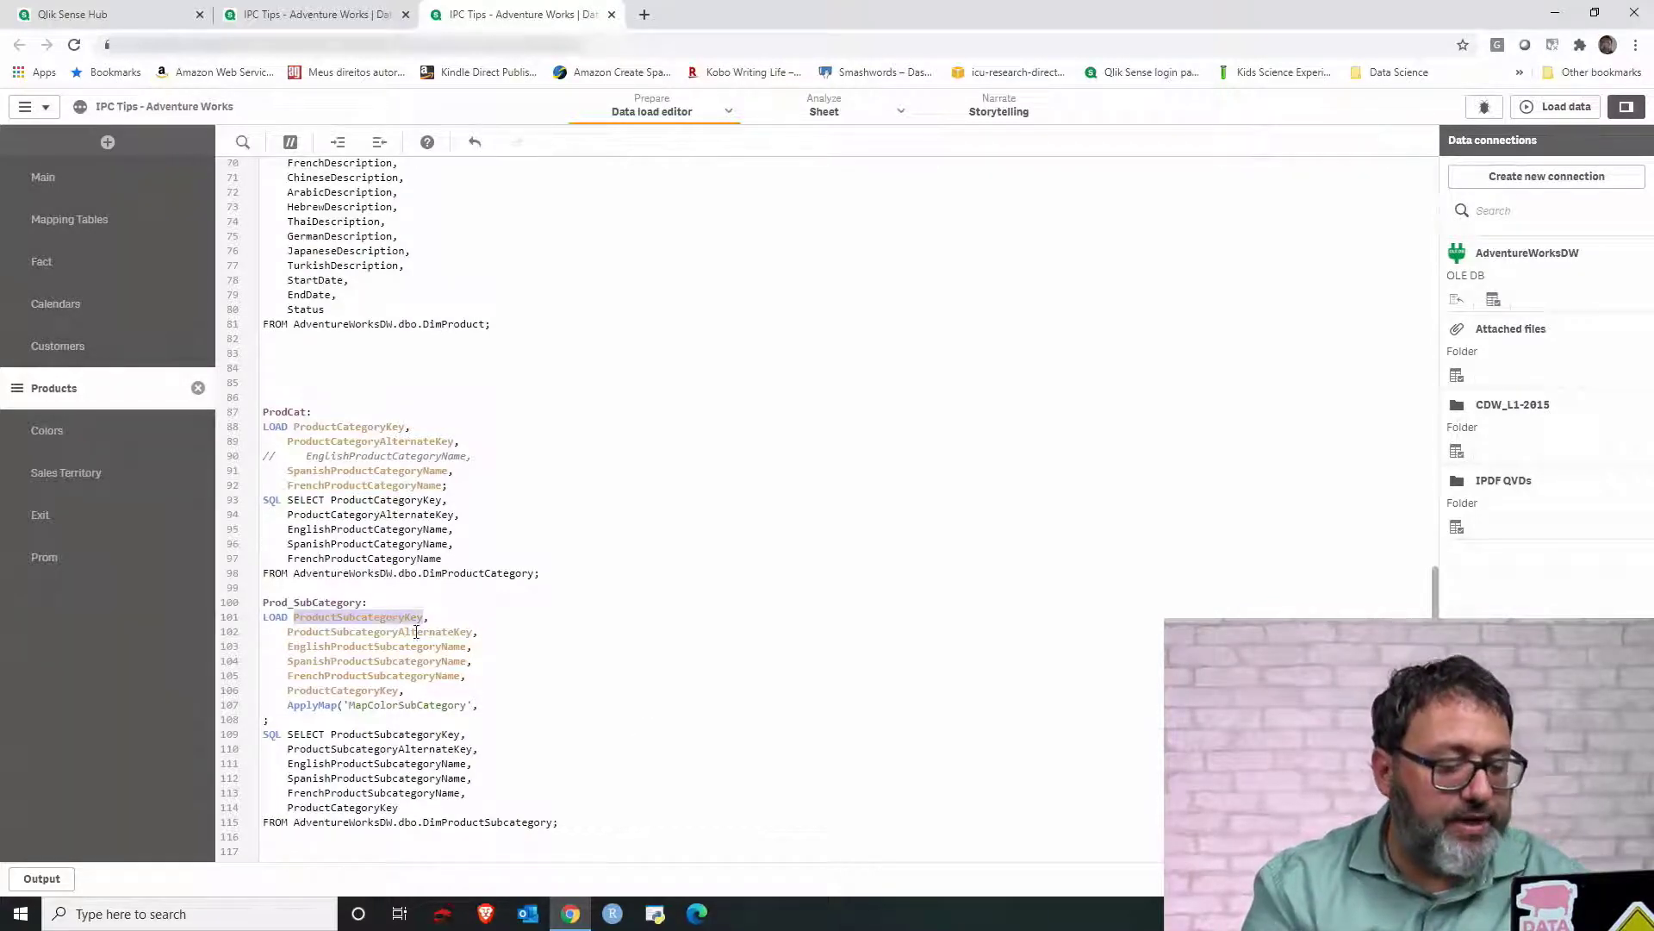
left_click(513, 705)
key("ctrl+v")
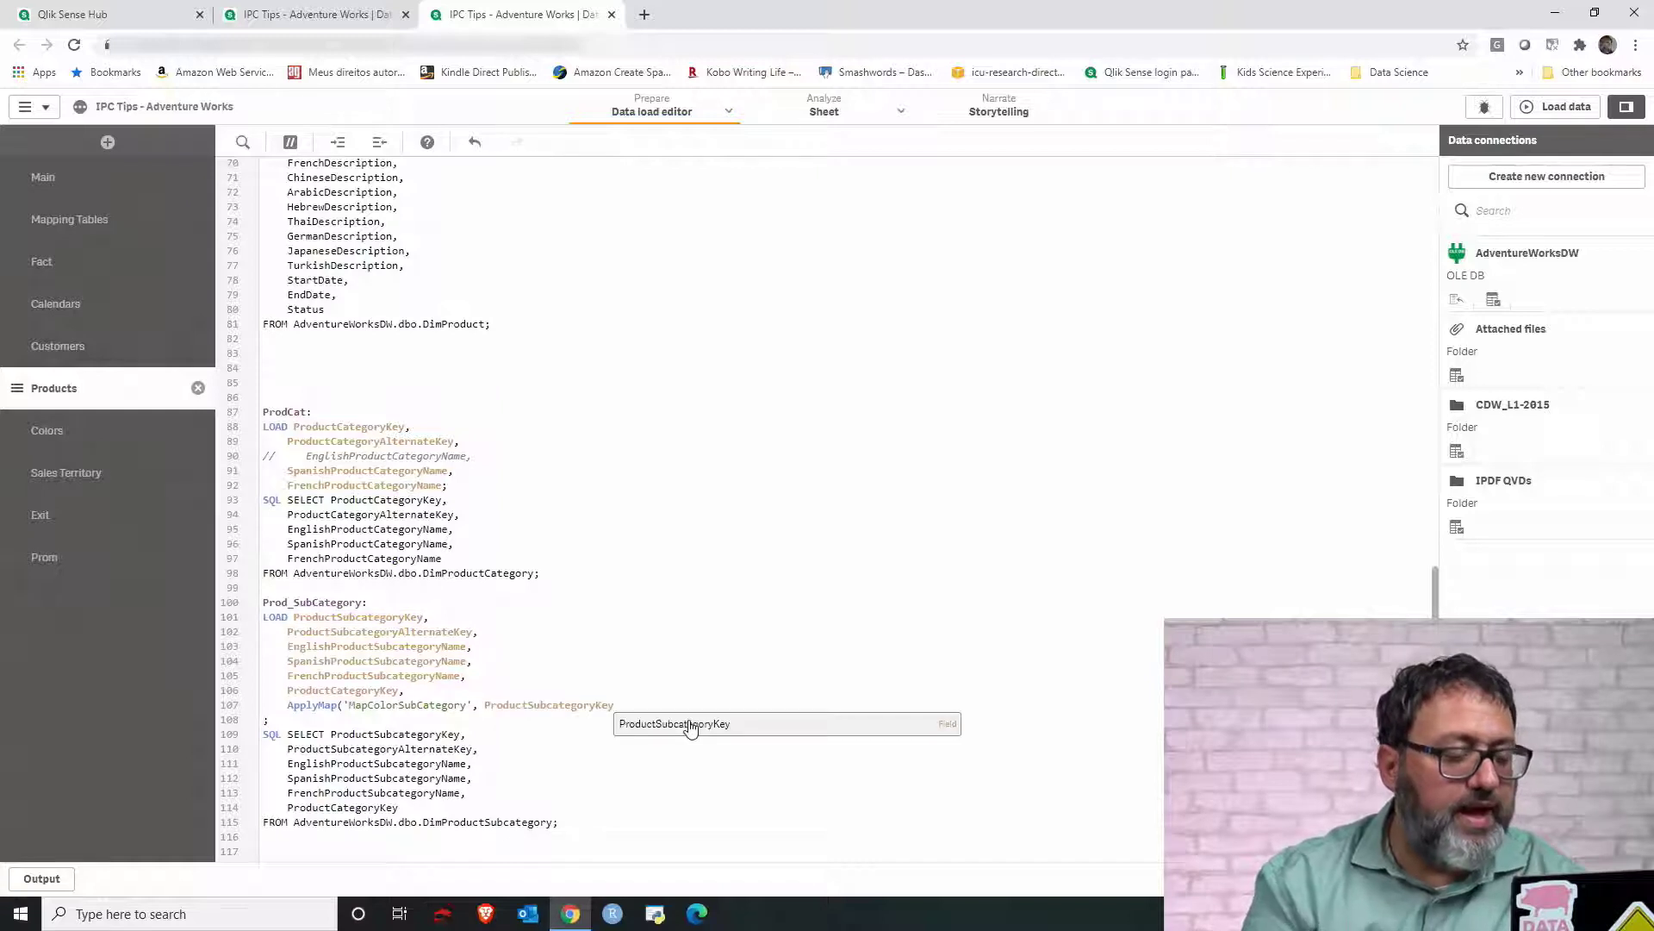
left_click(732, 643)
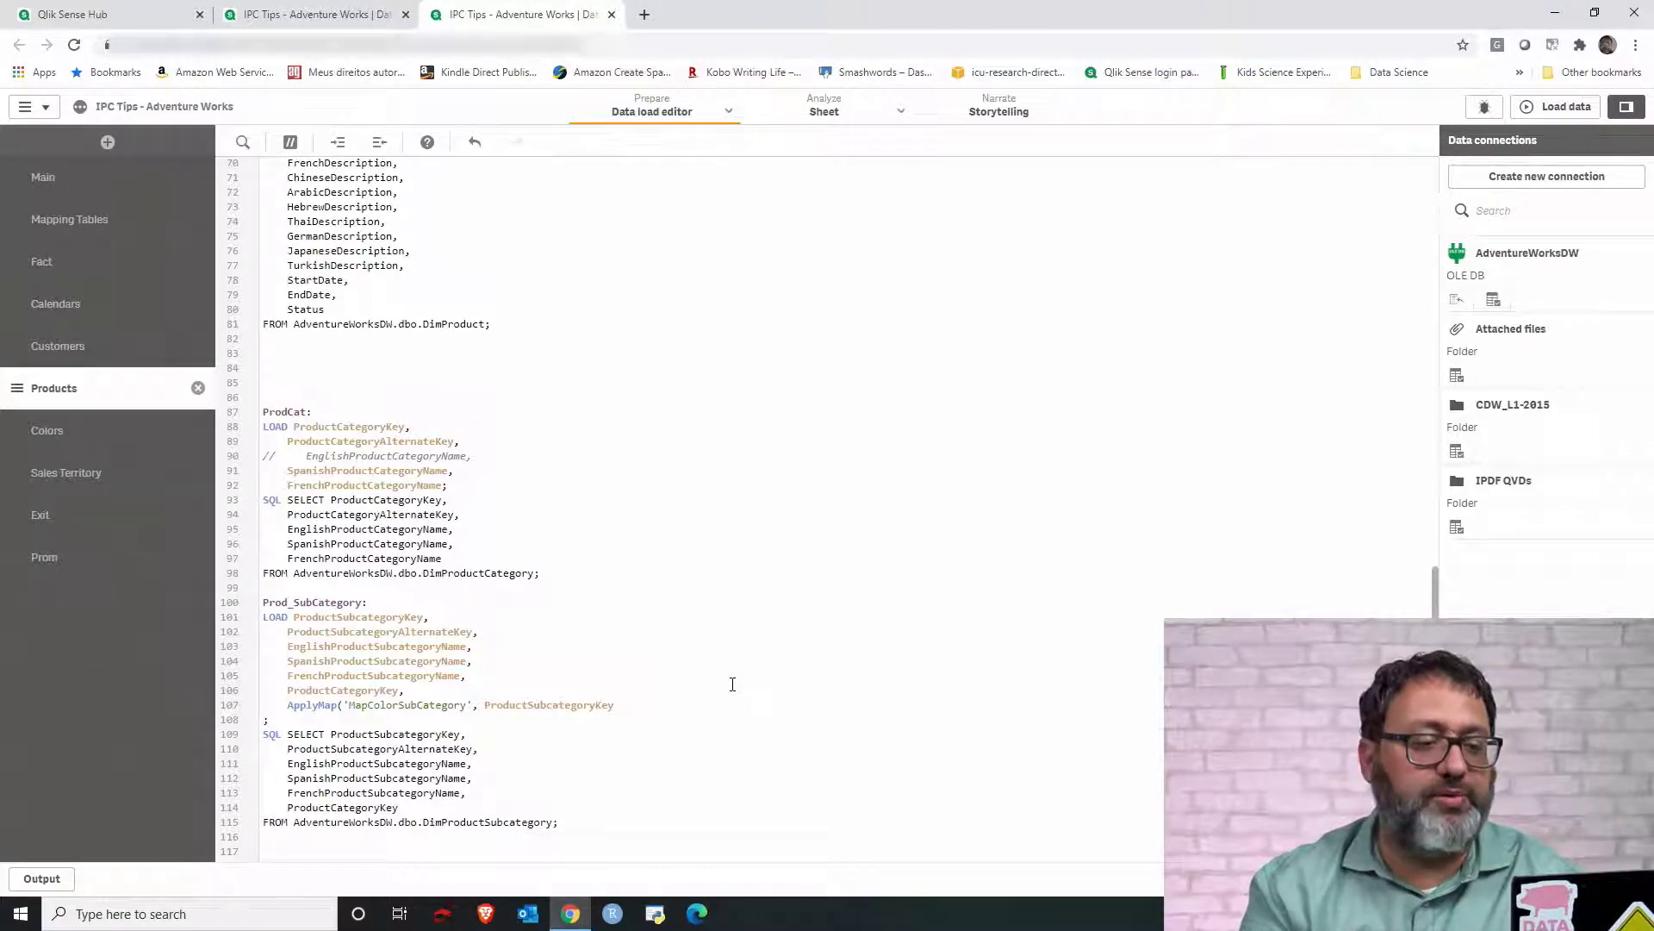
left_click(670, 704)
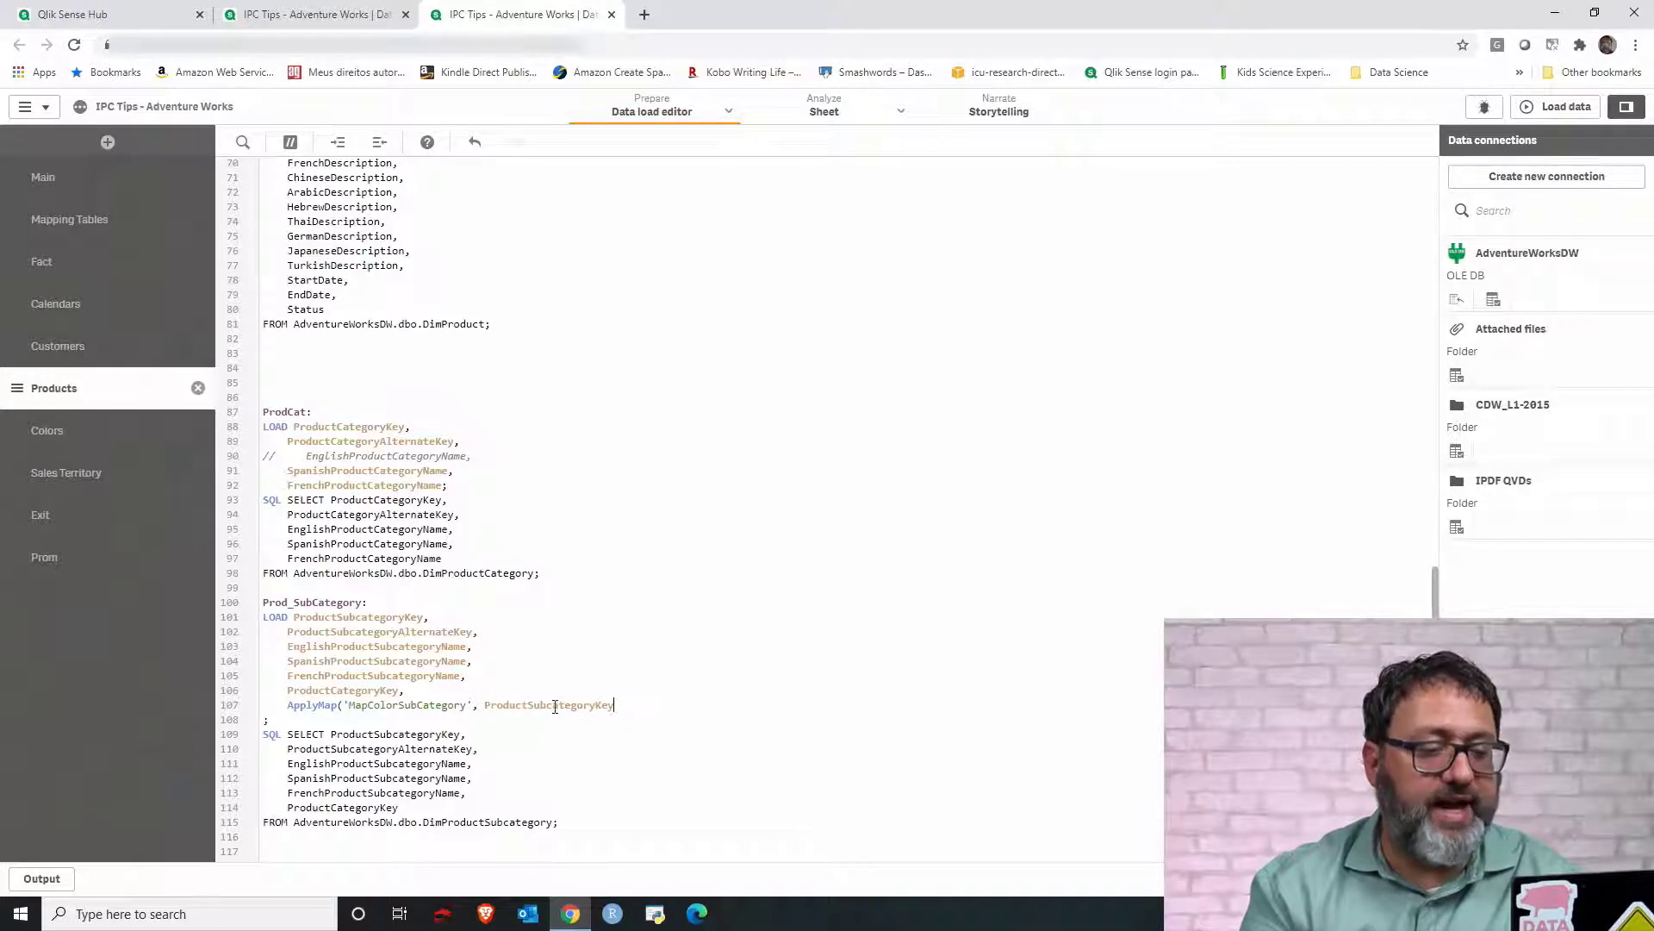
double_click(550, 705)
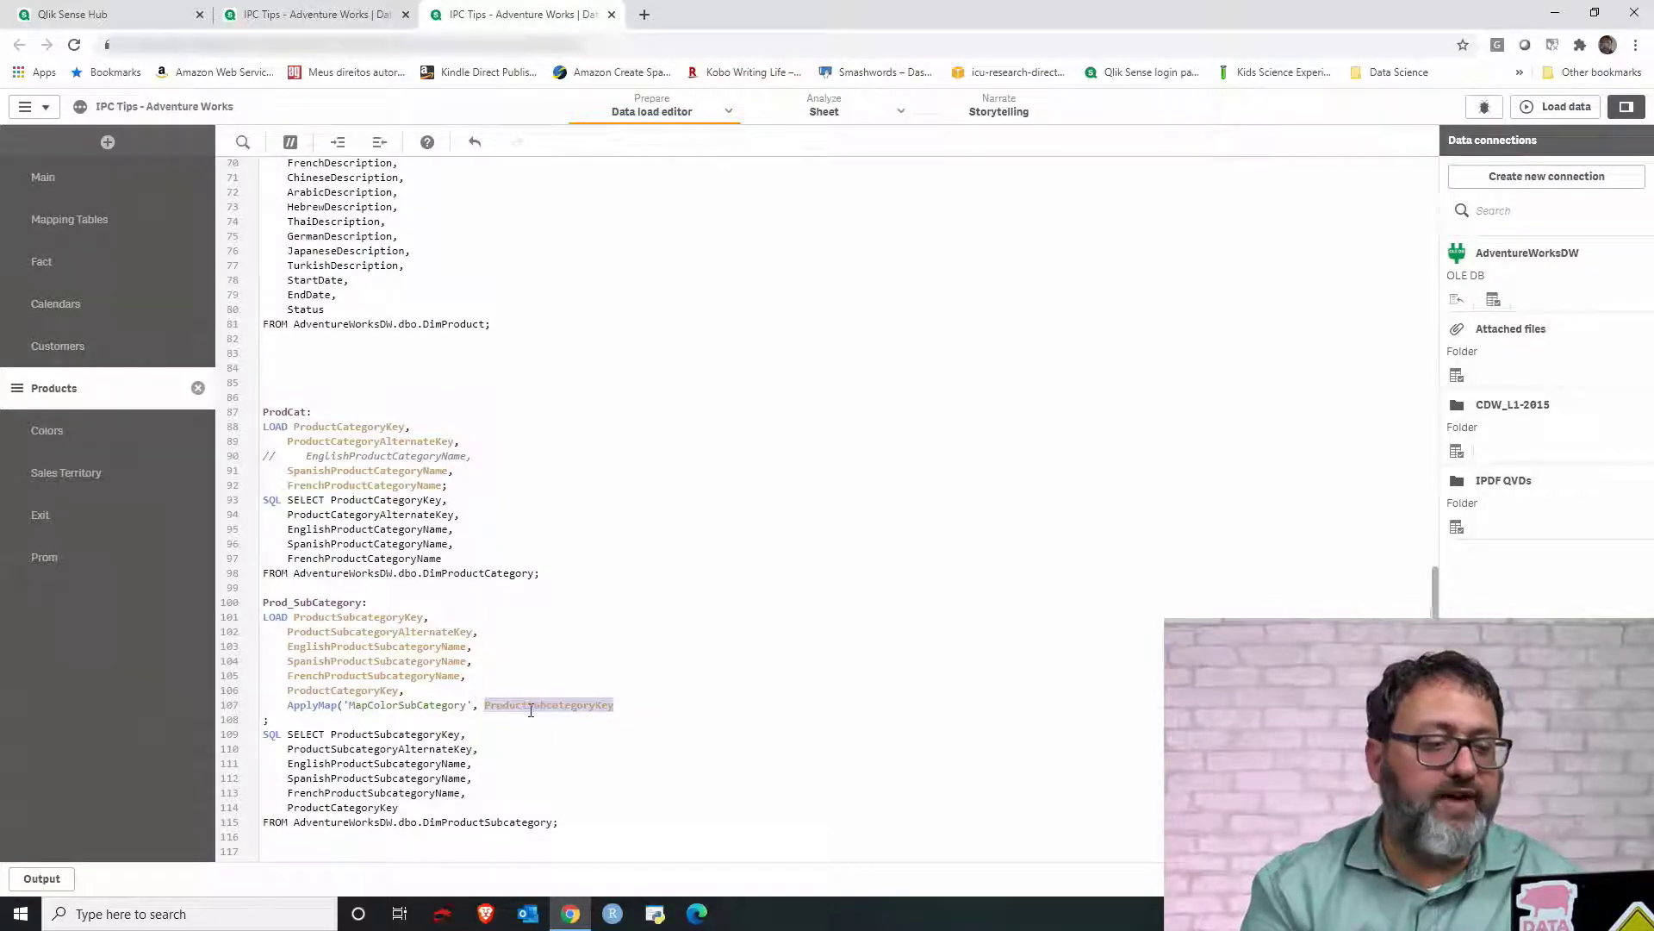
left_click(634, 707)
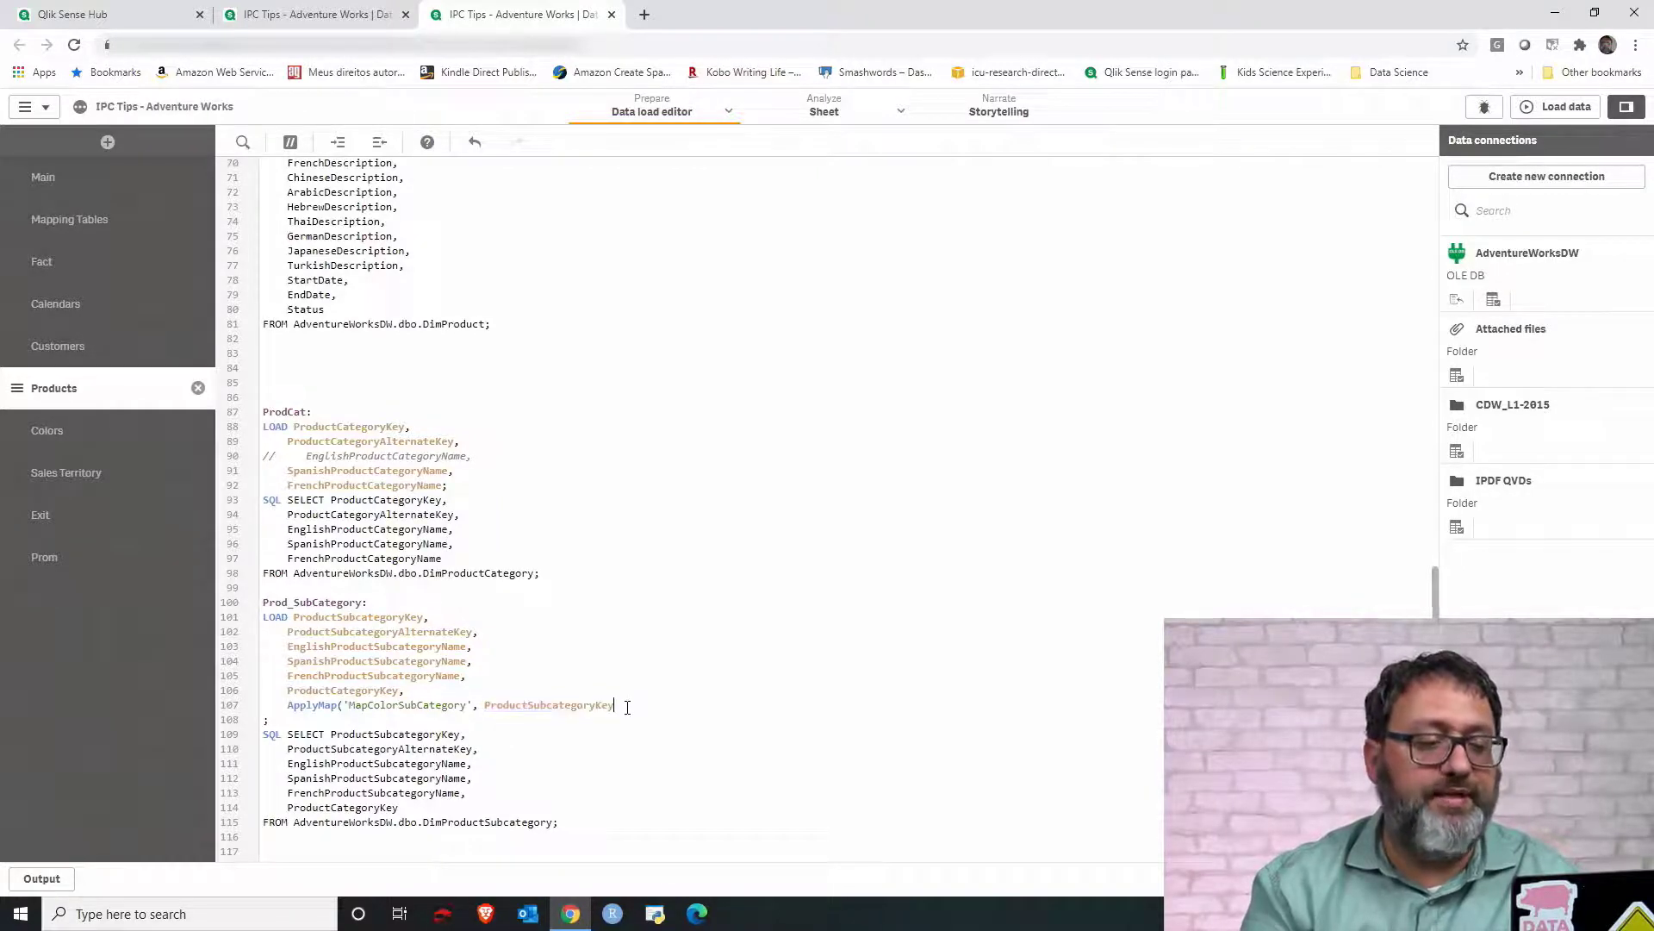
- Retype the capital C in 'MapColorSubCategory' and add 'Black' as the default third argument of the ApplyMap function
left_click(420, 704)
key("BackSpace")
type("C")
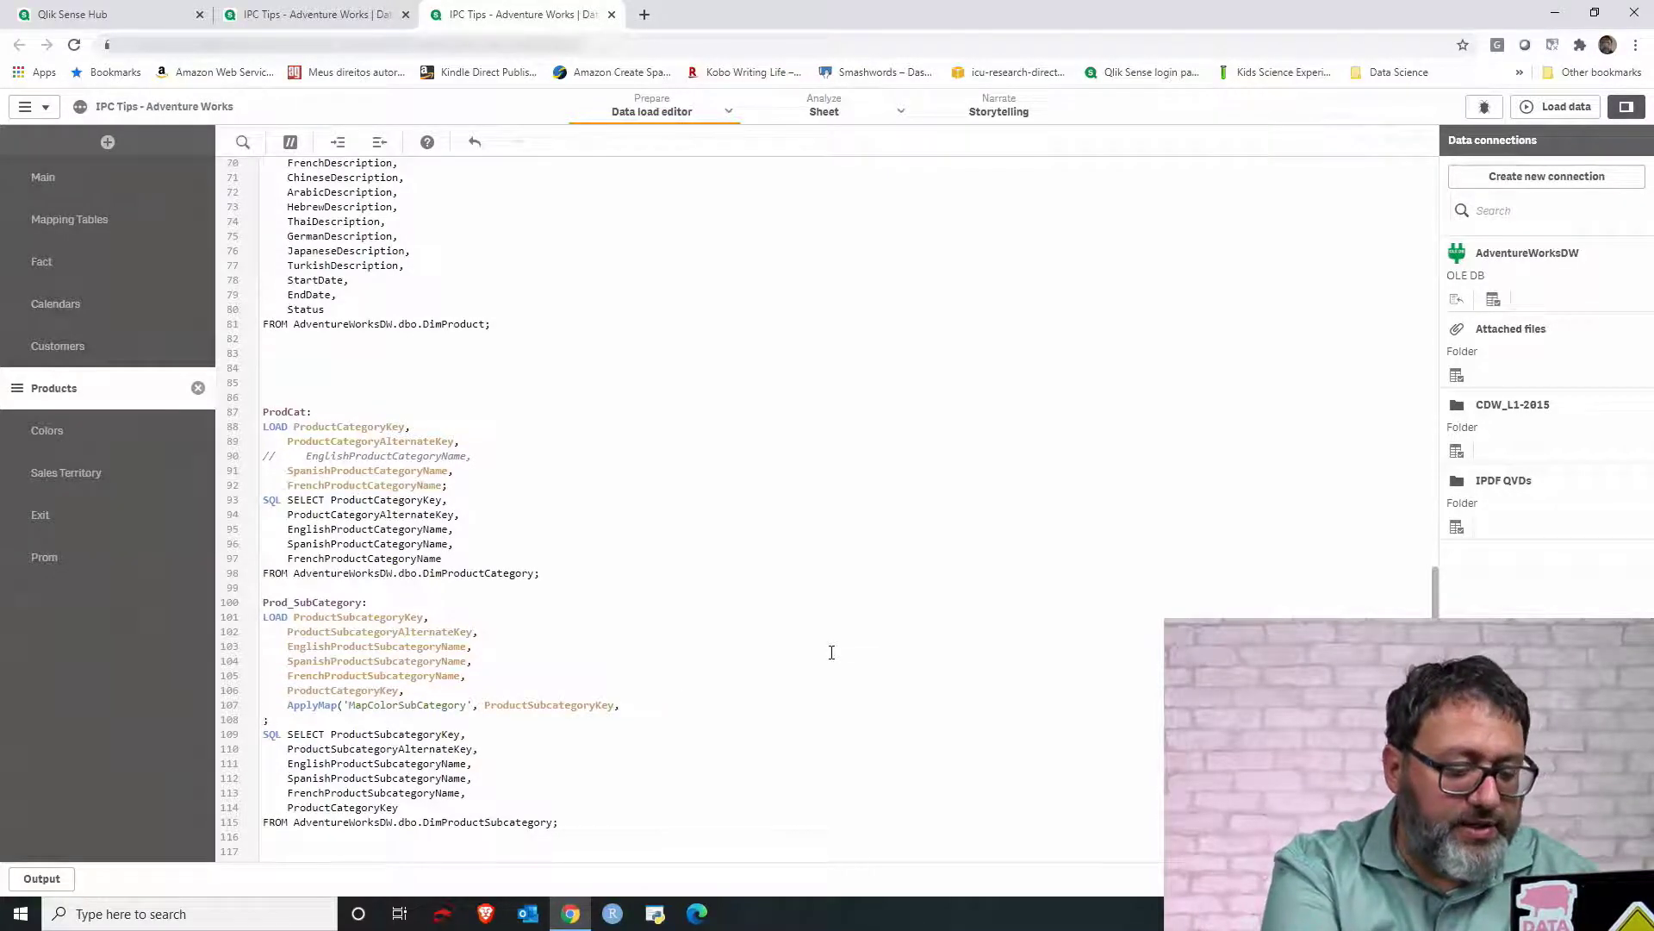
type("Black")
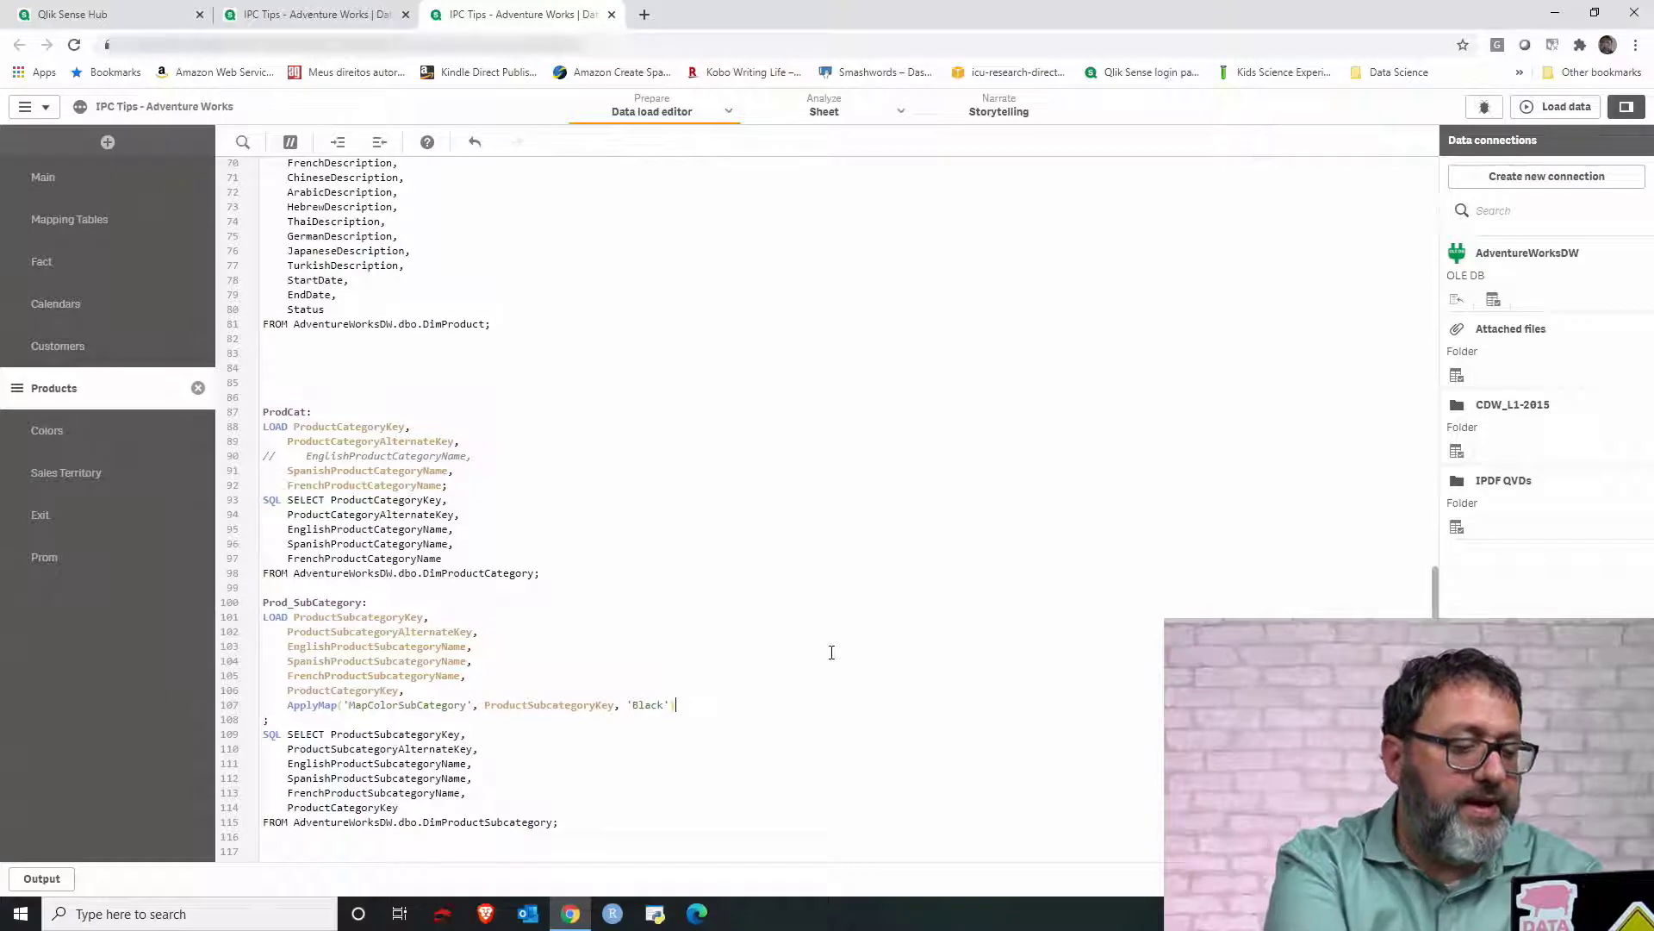
- Close the ApplyMap function and alias its result as [Product SubCategory Color]
type(" ) As")
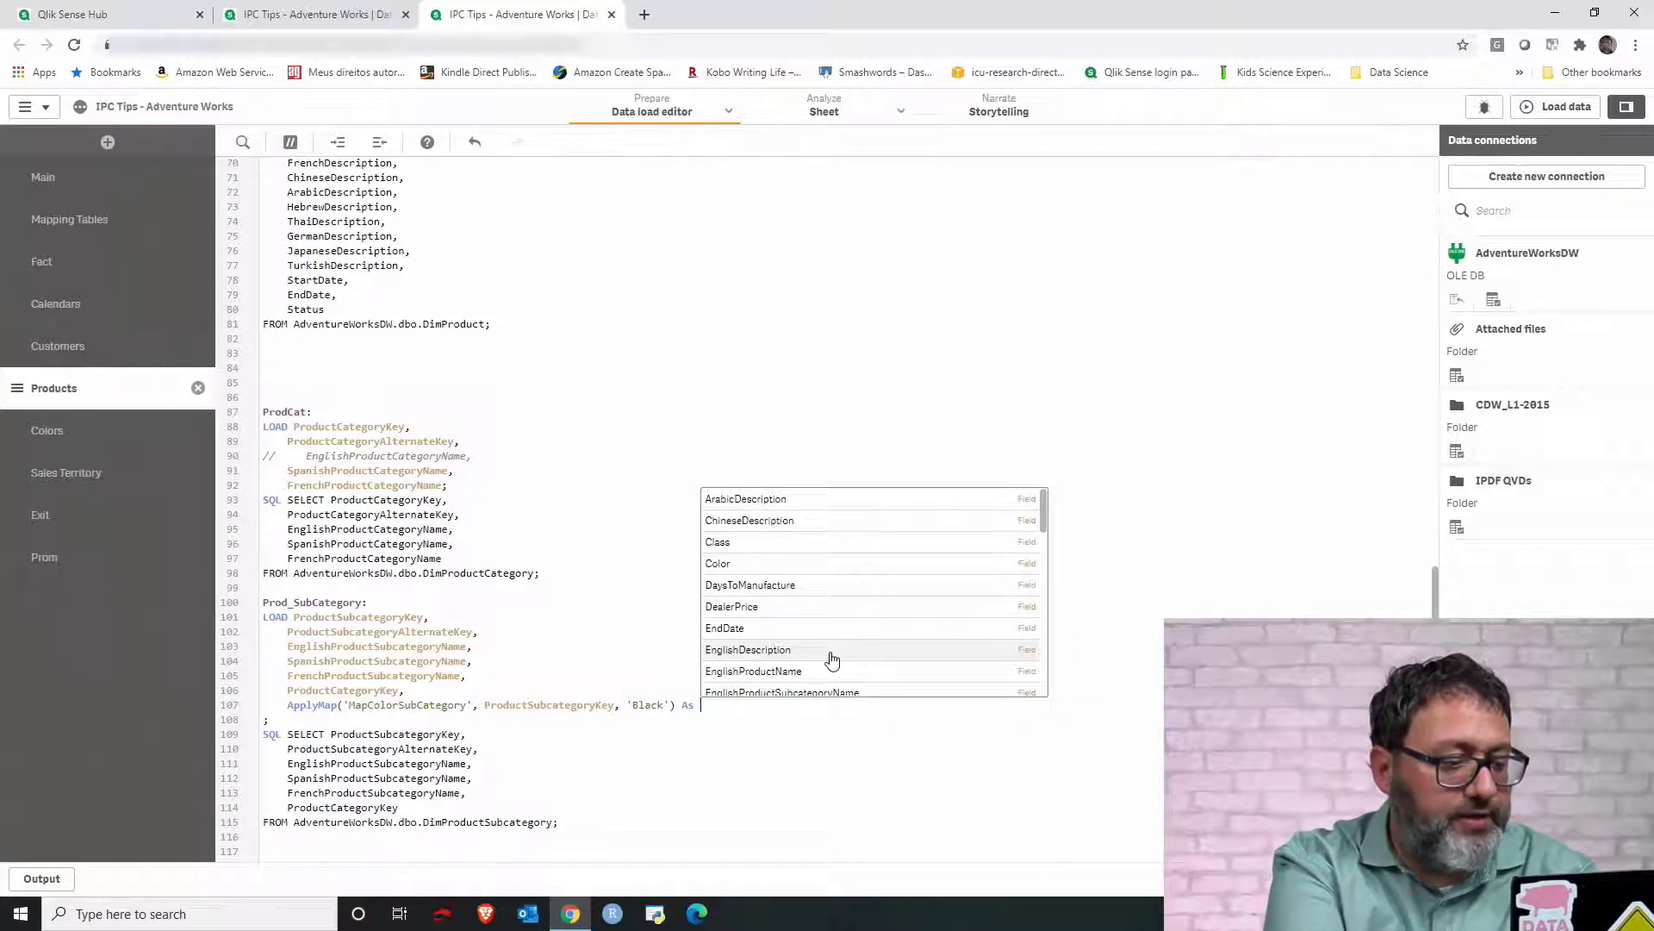
type(" [Product")
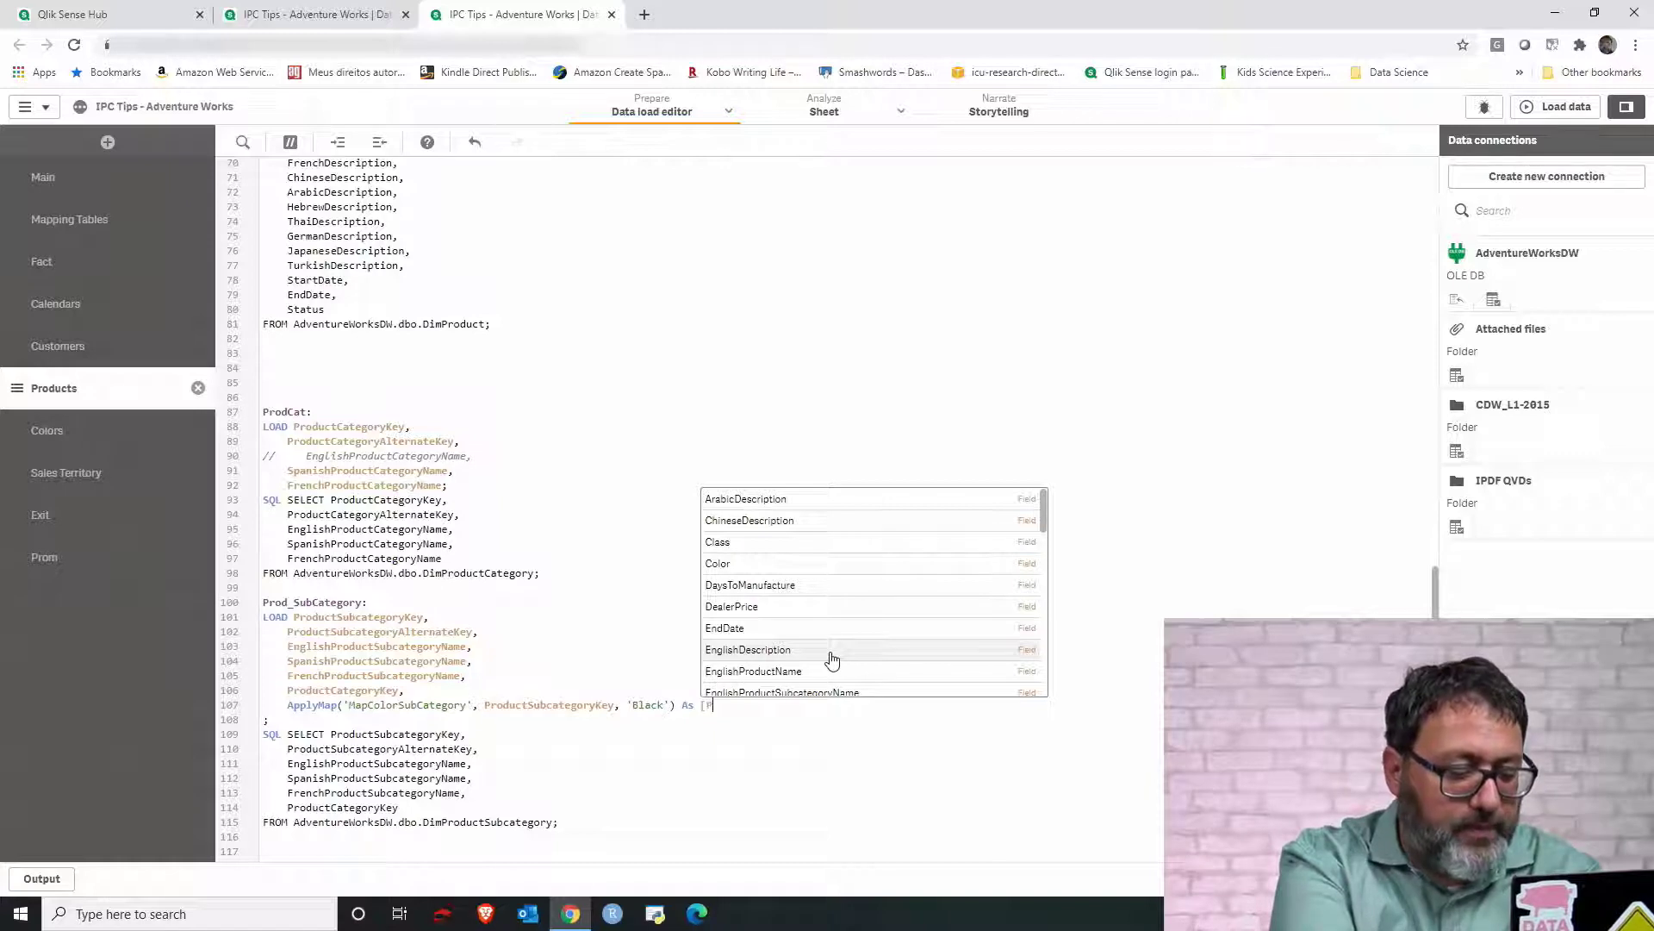
type(" SubCa")
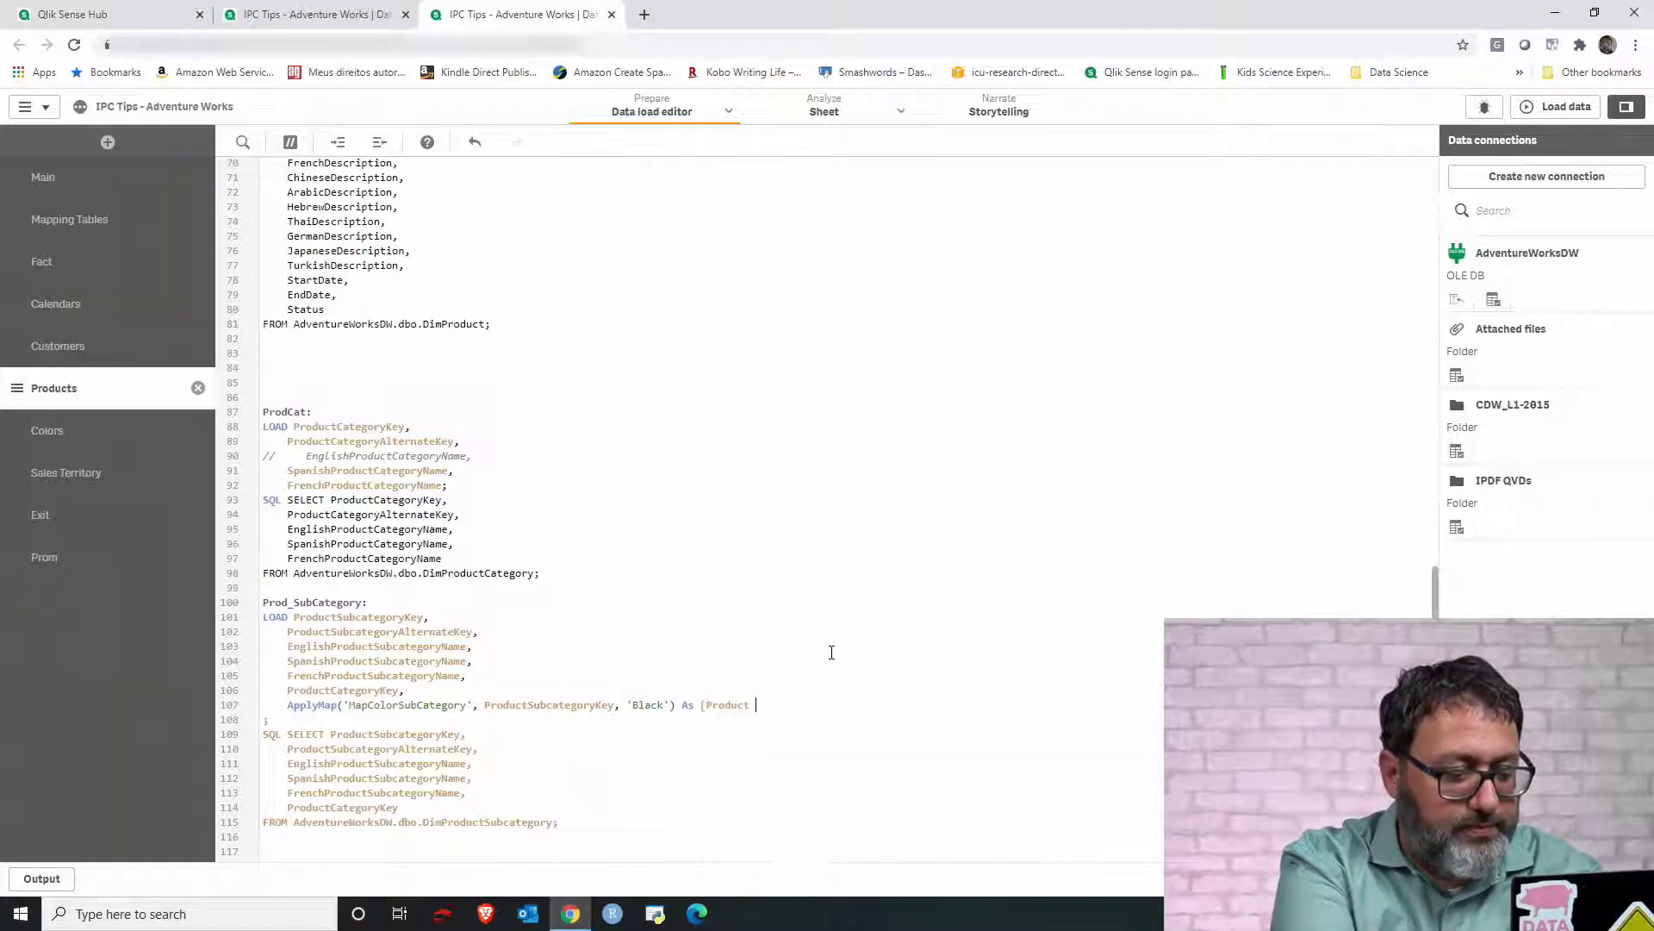
type("tegory")
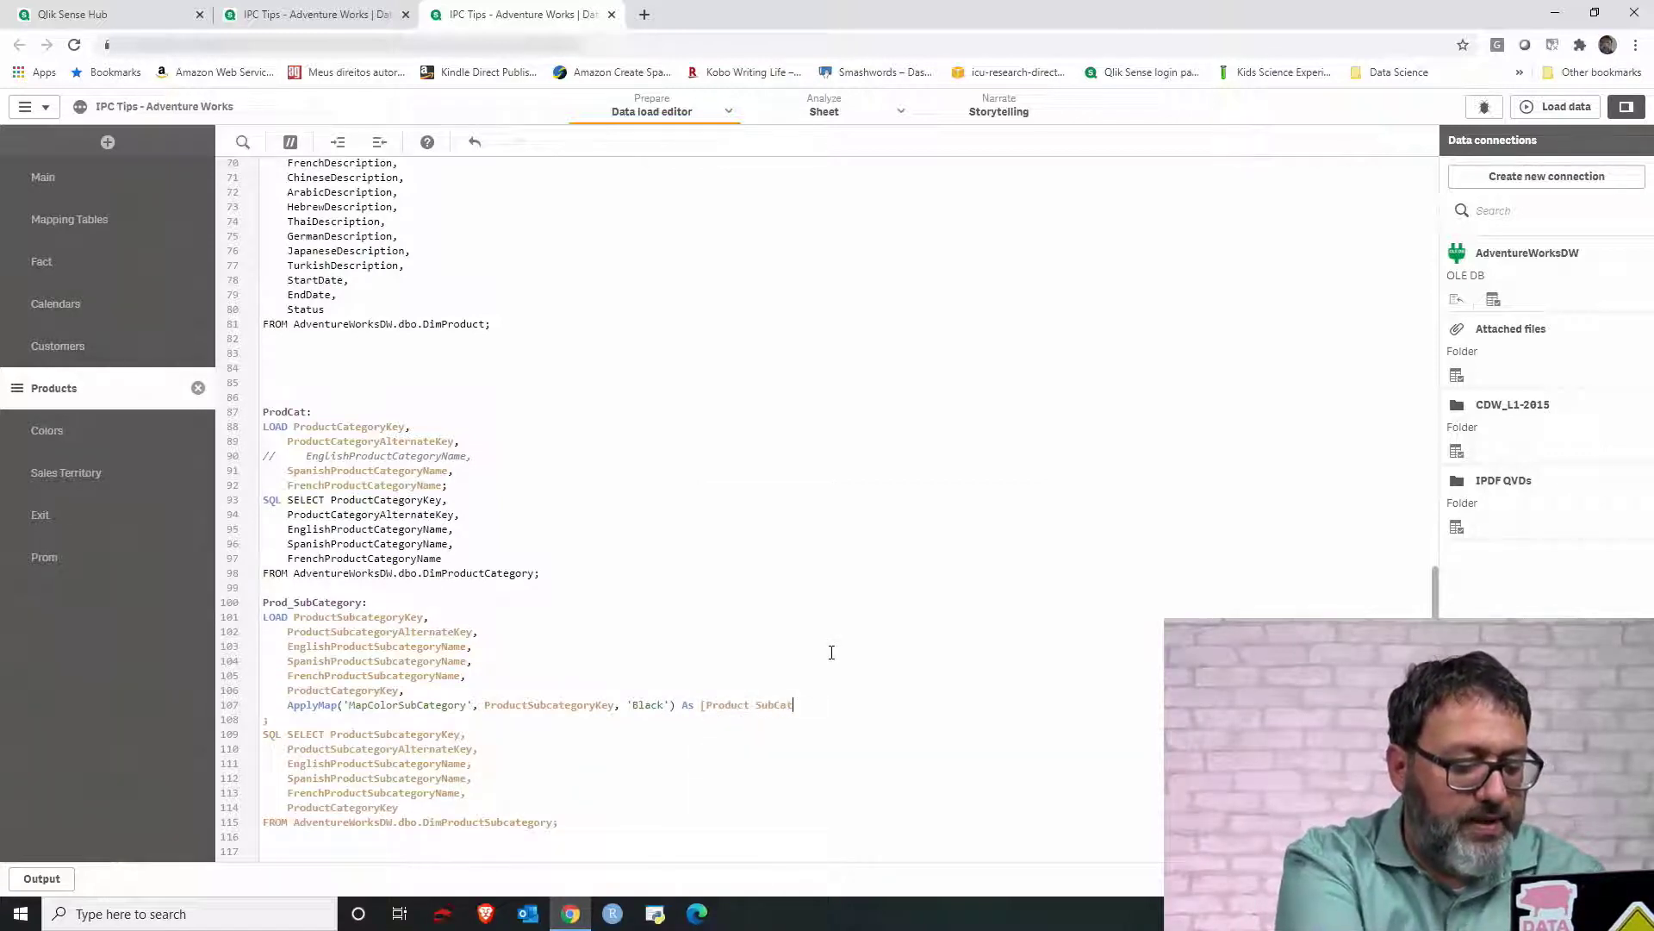
type(" Color]")
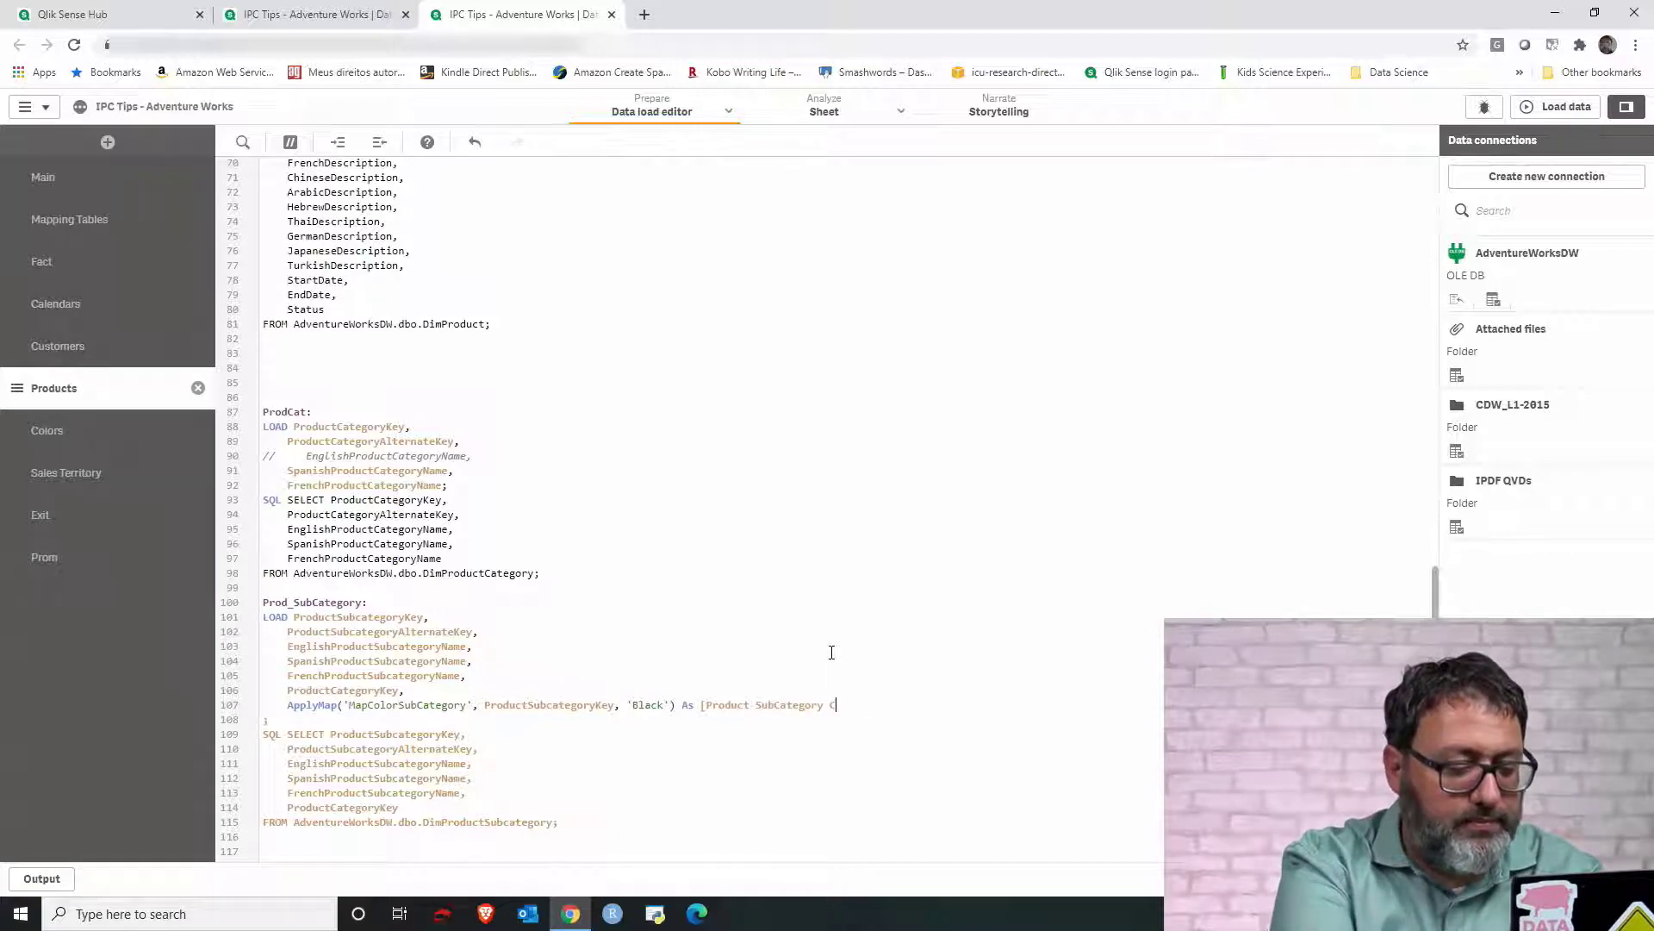
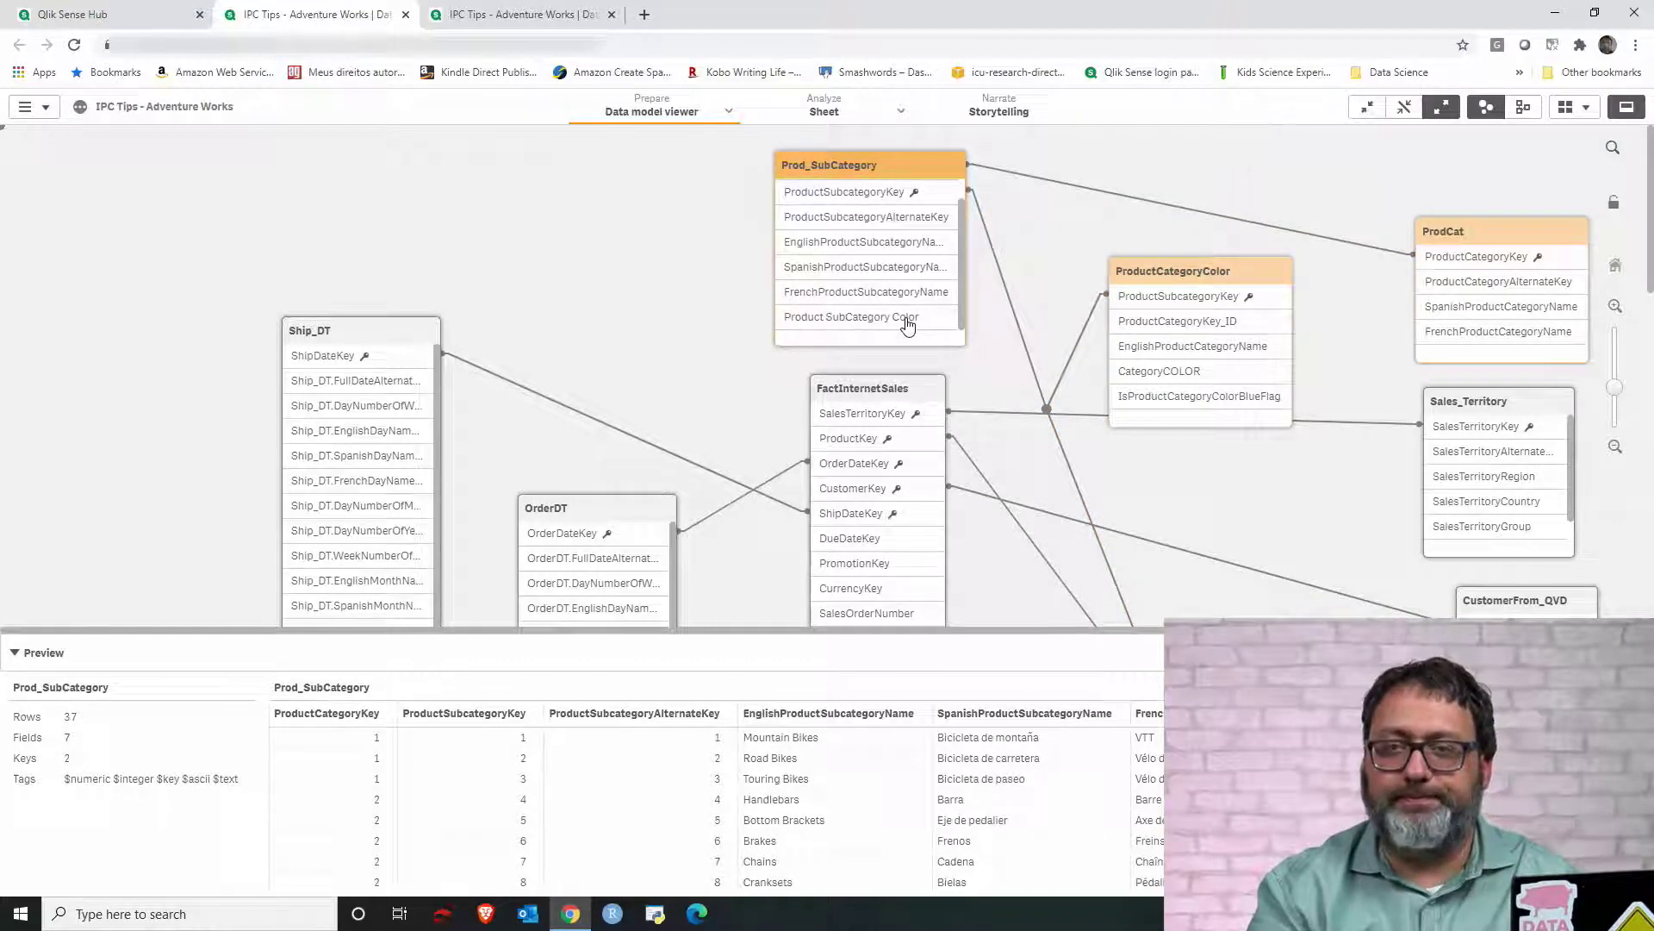
- Compare the ProductCategoryColor and ProdCat tables in the data model viewer, examining their links, category keys and previewed rows
left_click(1173, 271)
left_click_drag(1174, 270, 1158, 246)
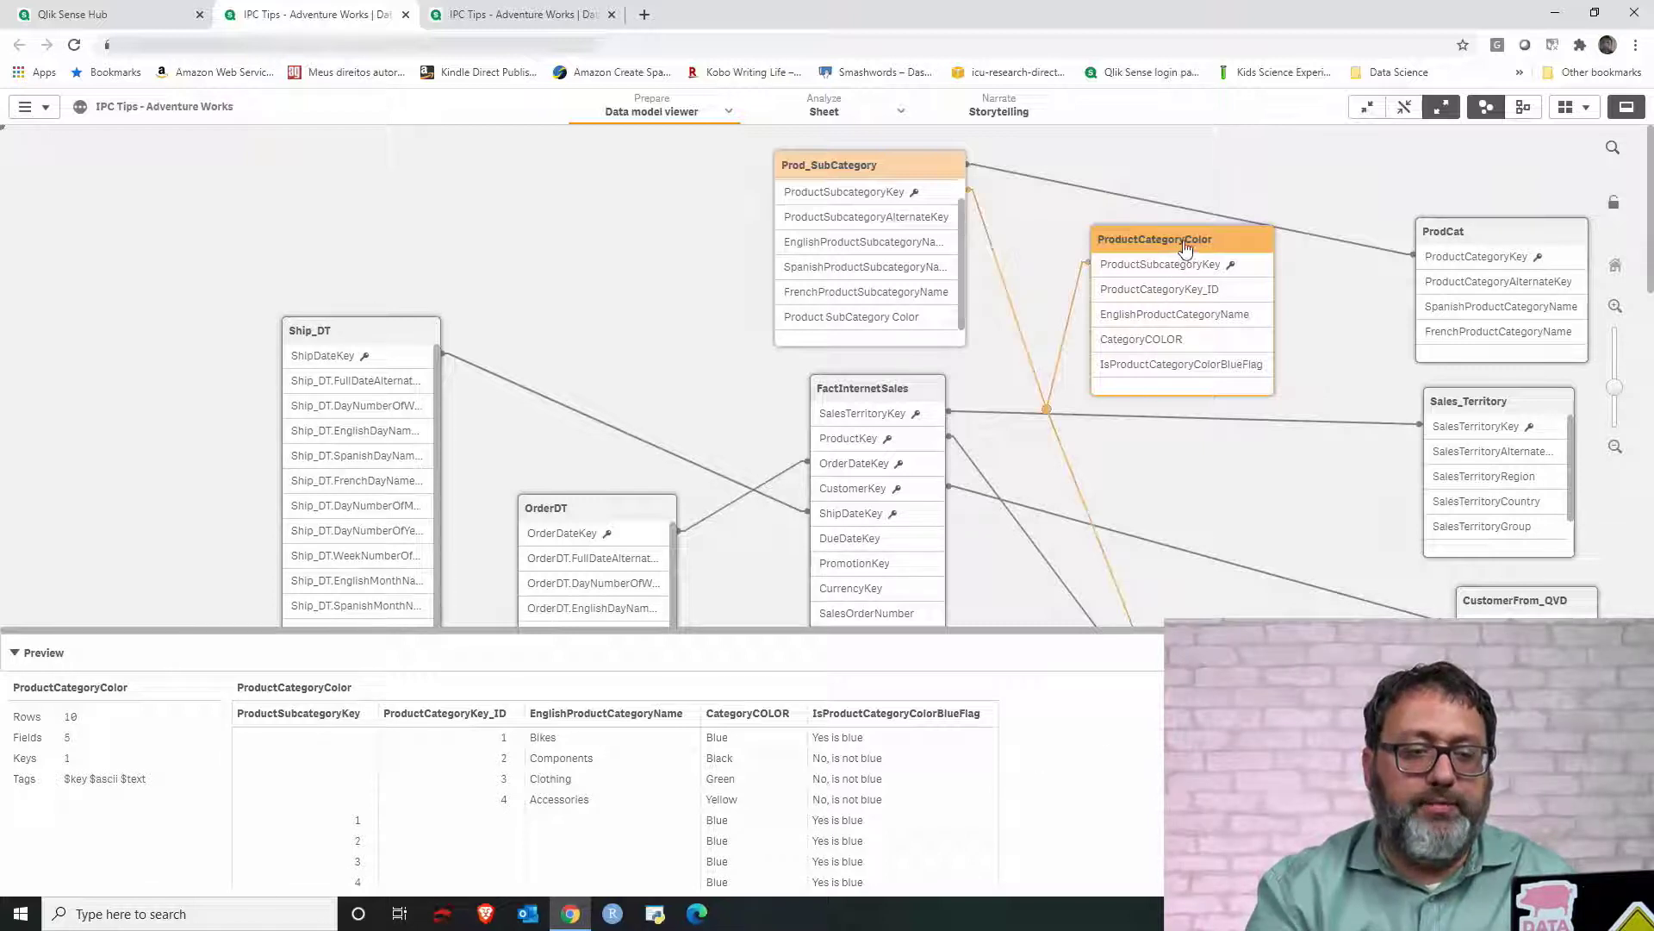
left_click(1462, 246)
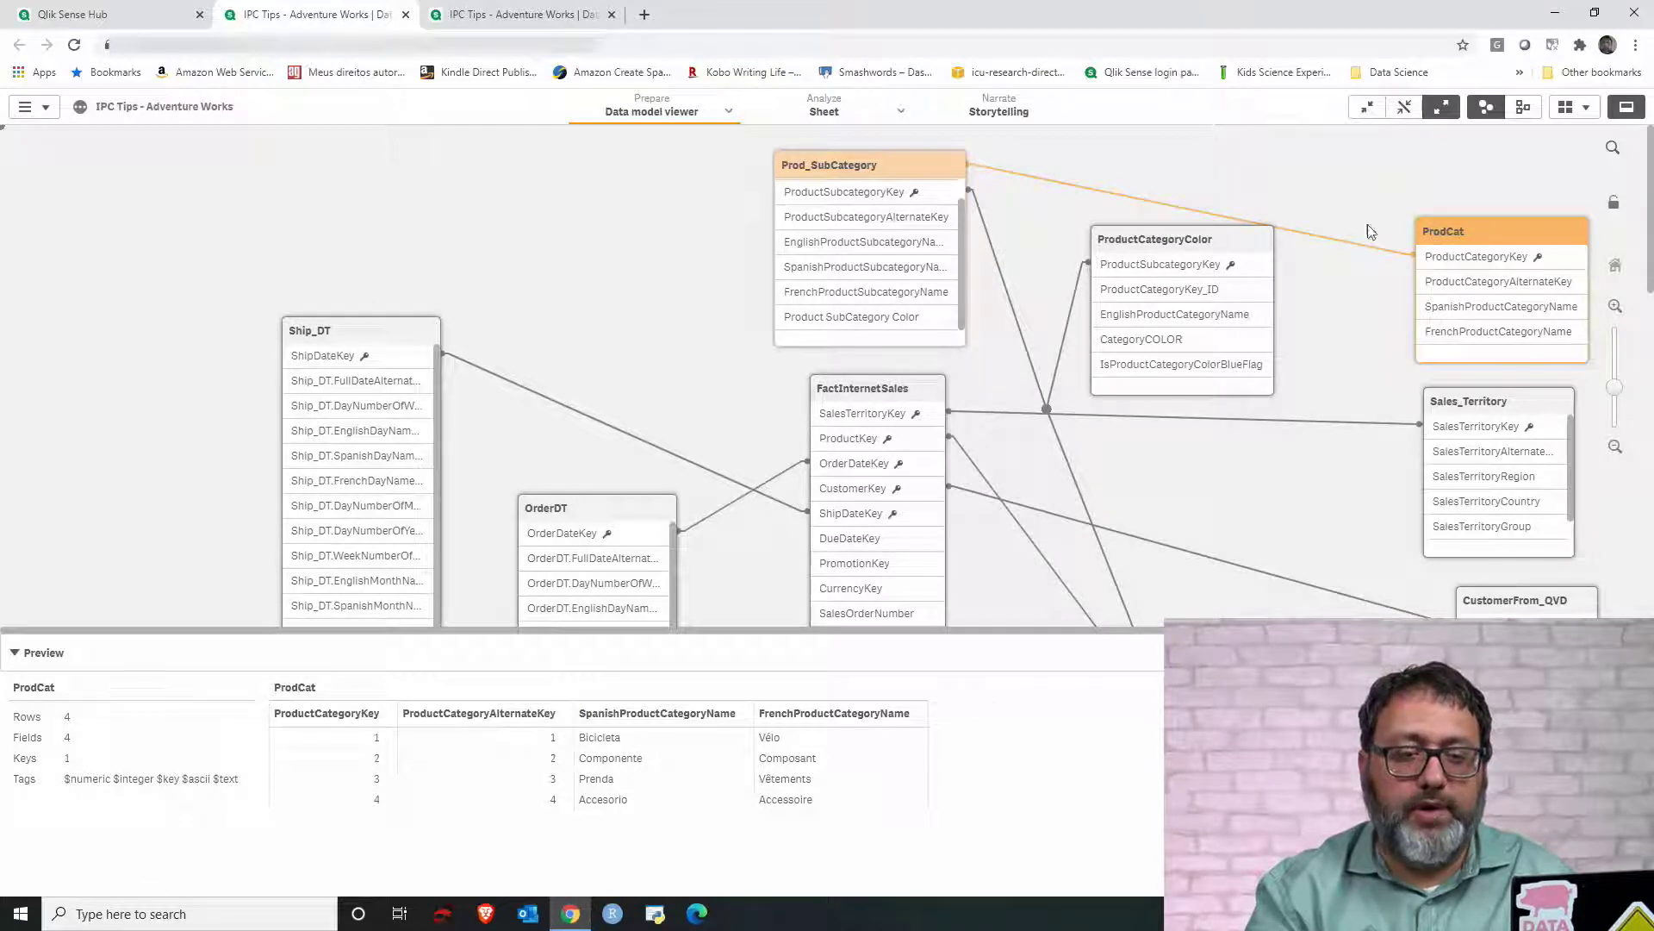
left_click(1152, 293)
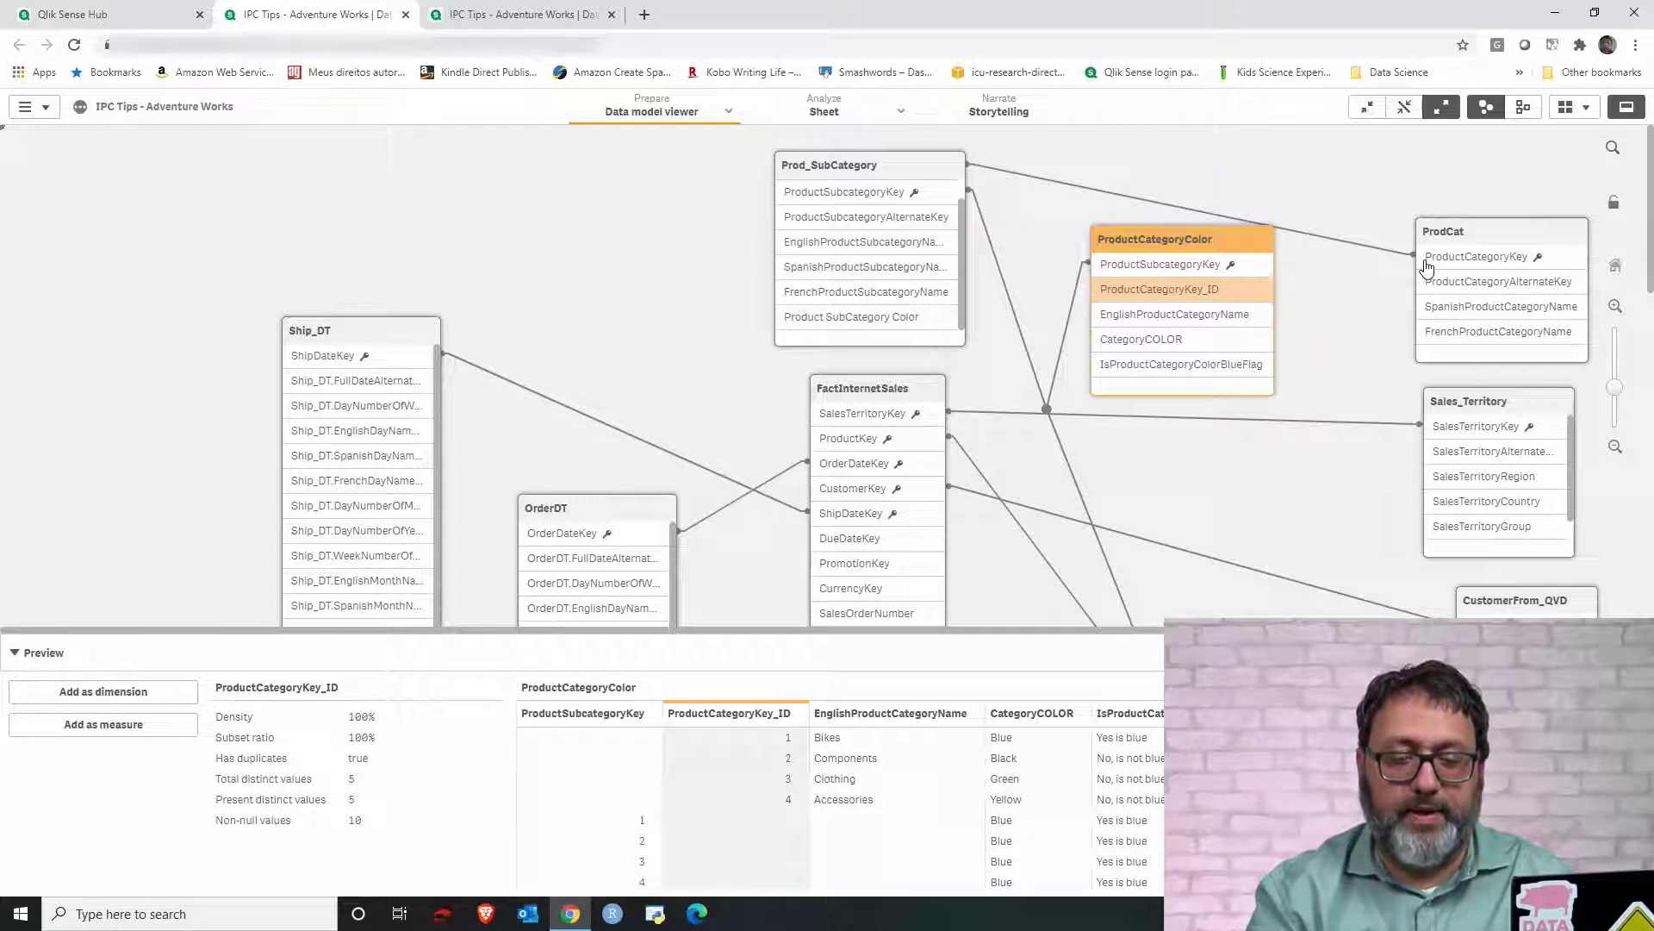
left_click(1213, 242)
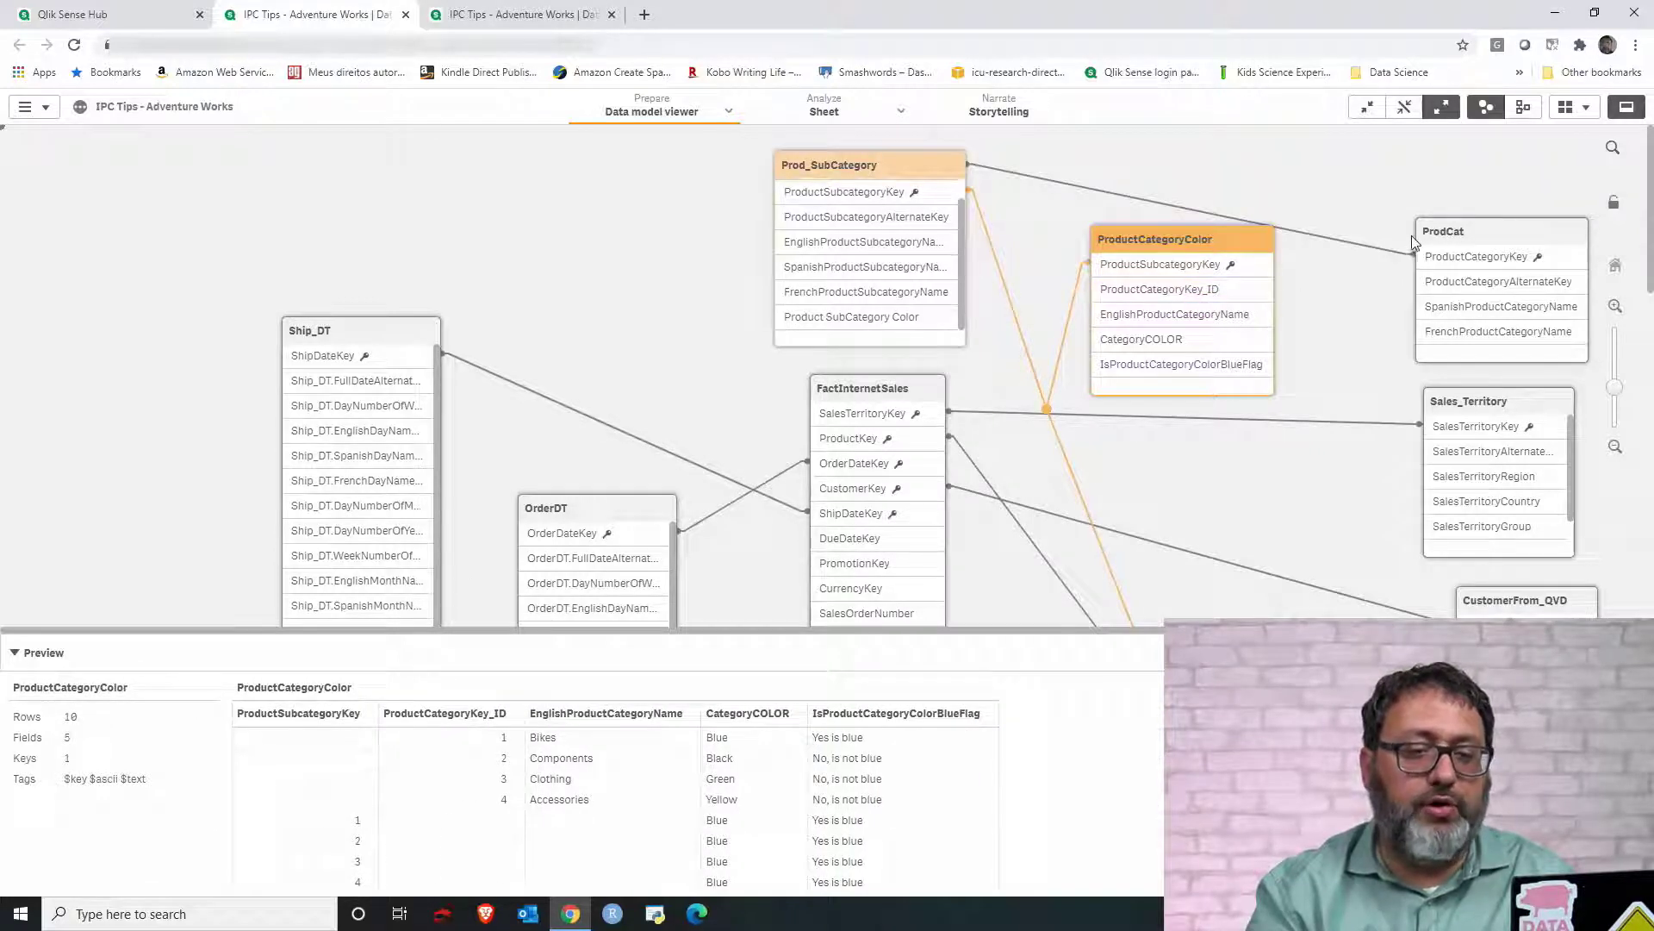
left_click(1441, 231)
left_click(1232, 243)
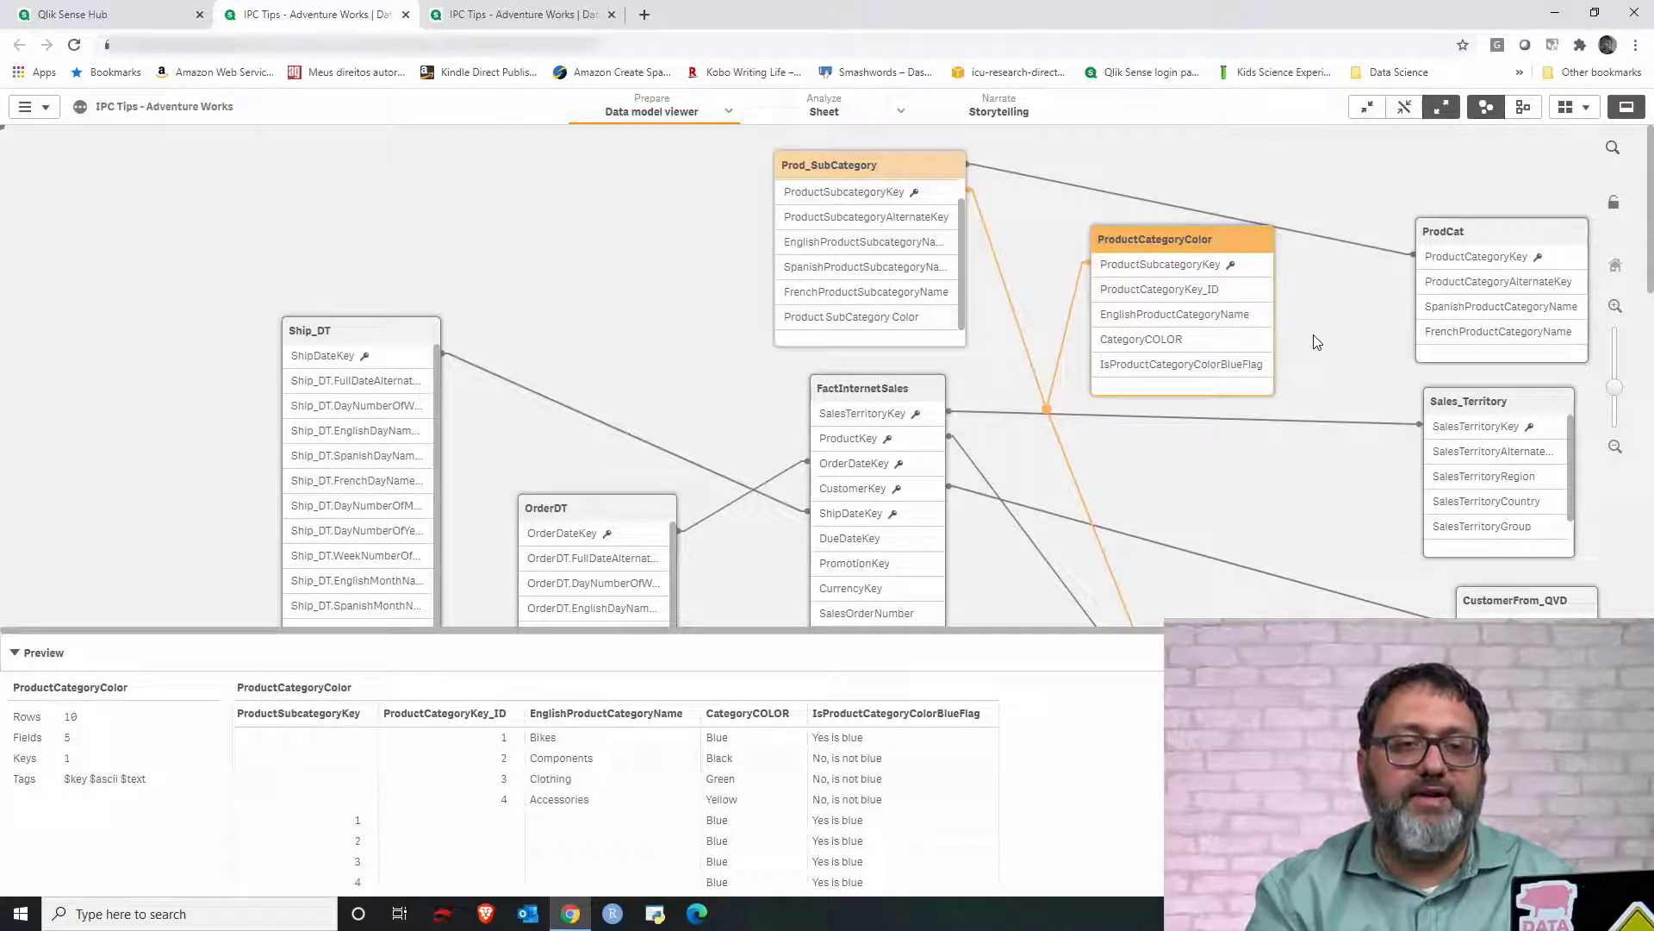
left_click(1453, 241)
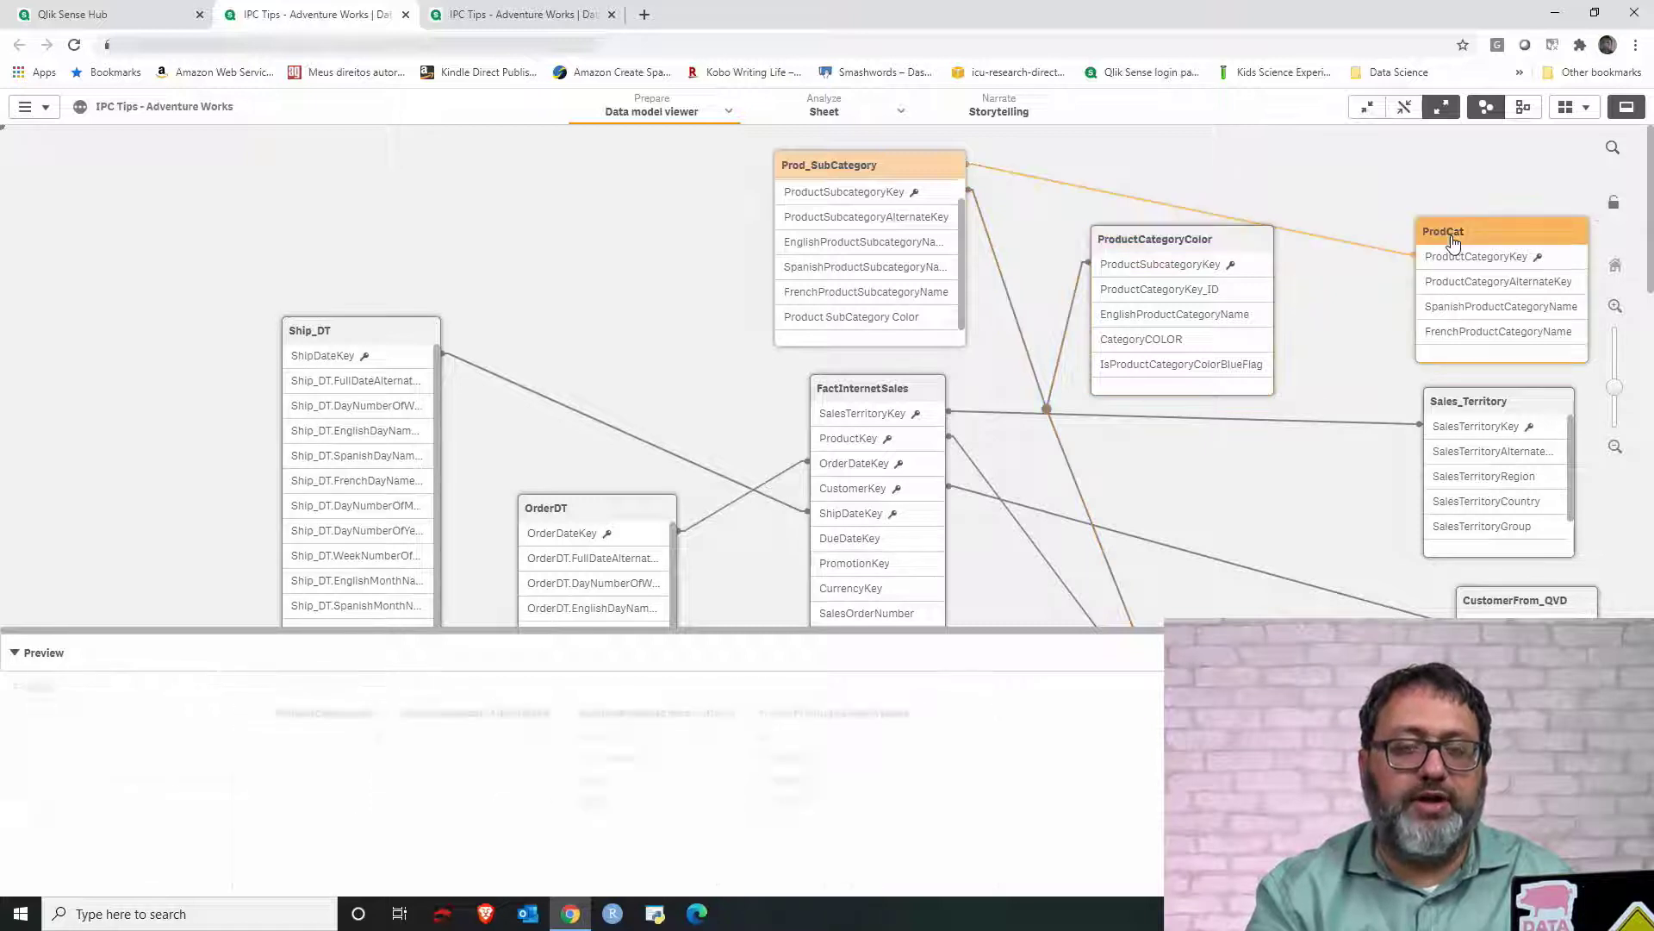
left_click(1221, 246)
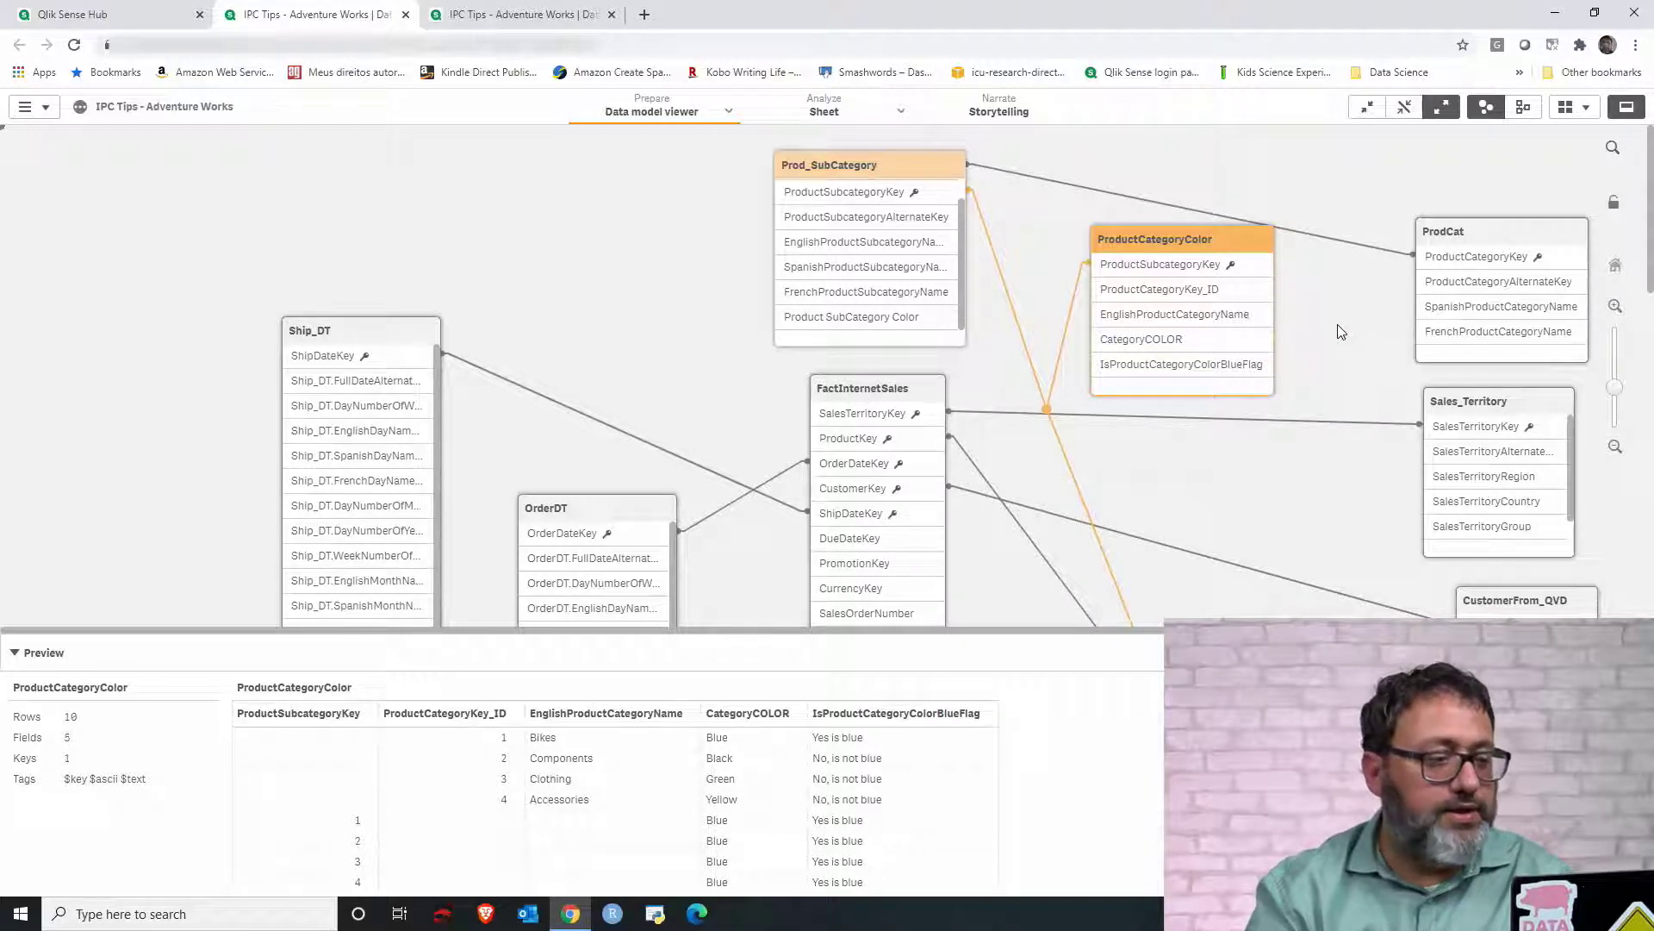
- Replace the wildcard and its comma in the Colors section's ProductCategoryColor LOAD with a new indented line for explicit fields
left_click(1447, 240)
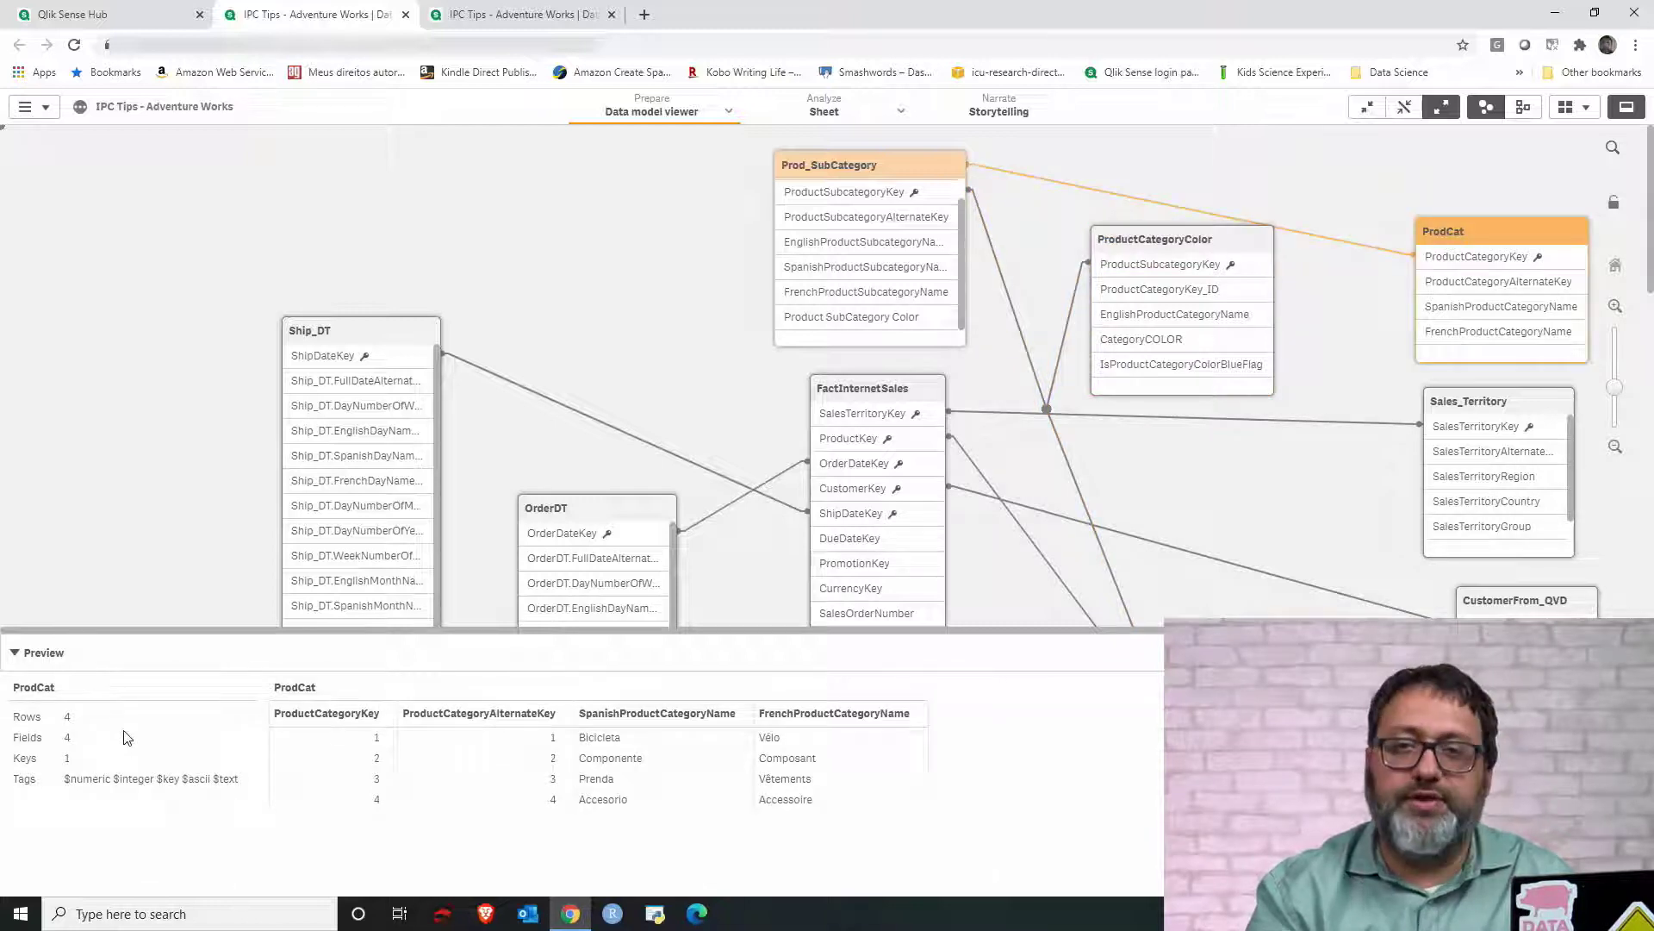
left_click(1196, 243)
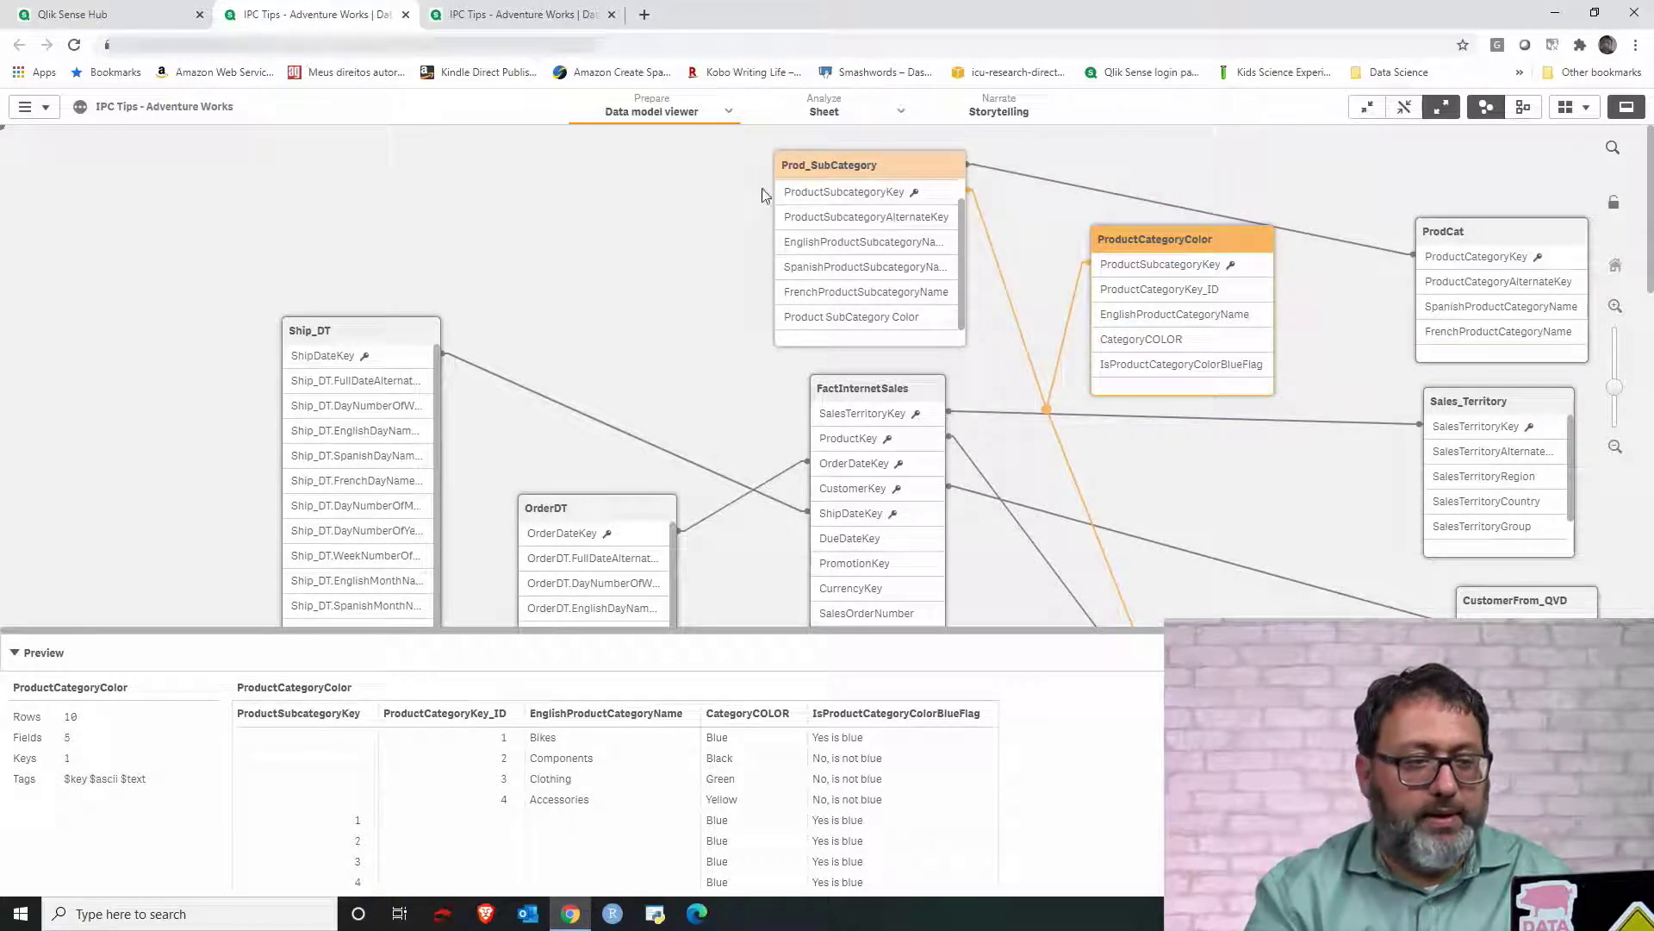
left_click(515, 16)
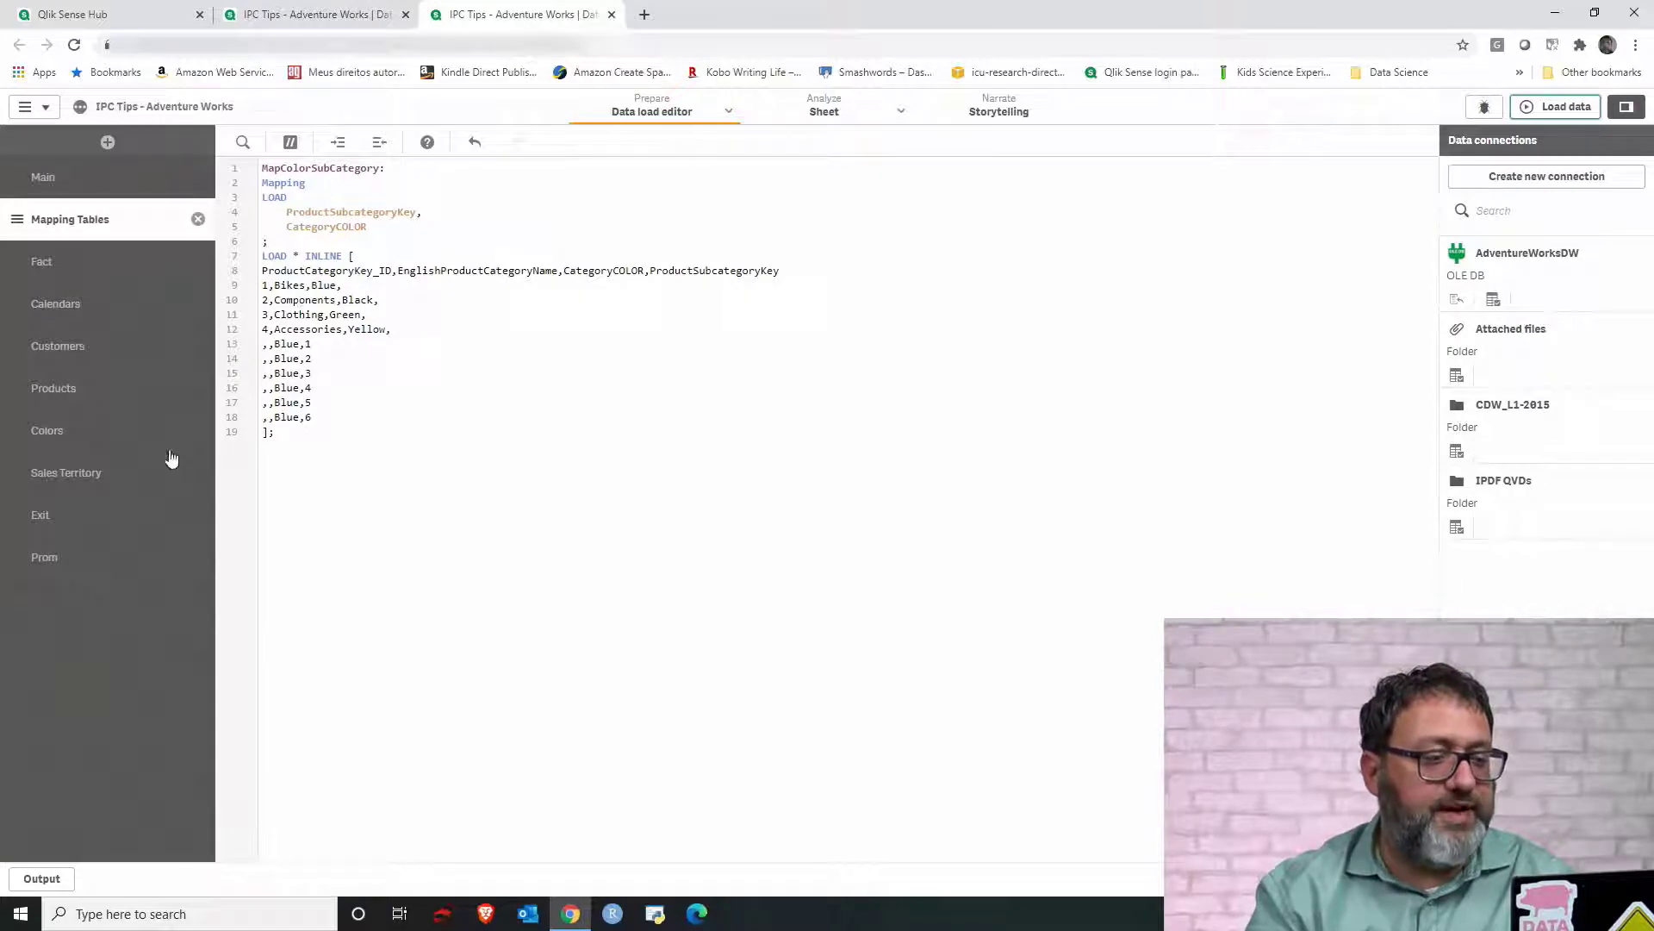
left_click(86, 439)
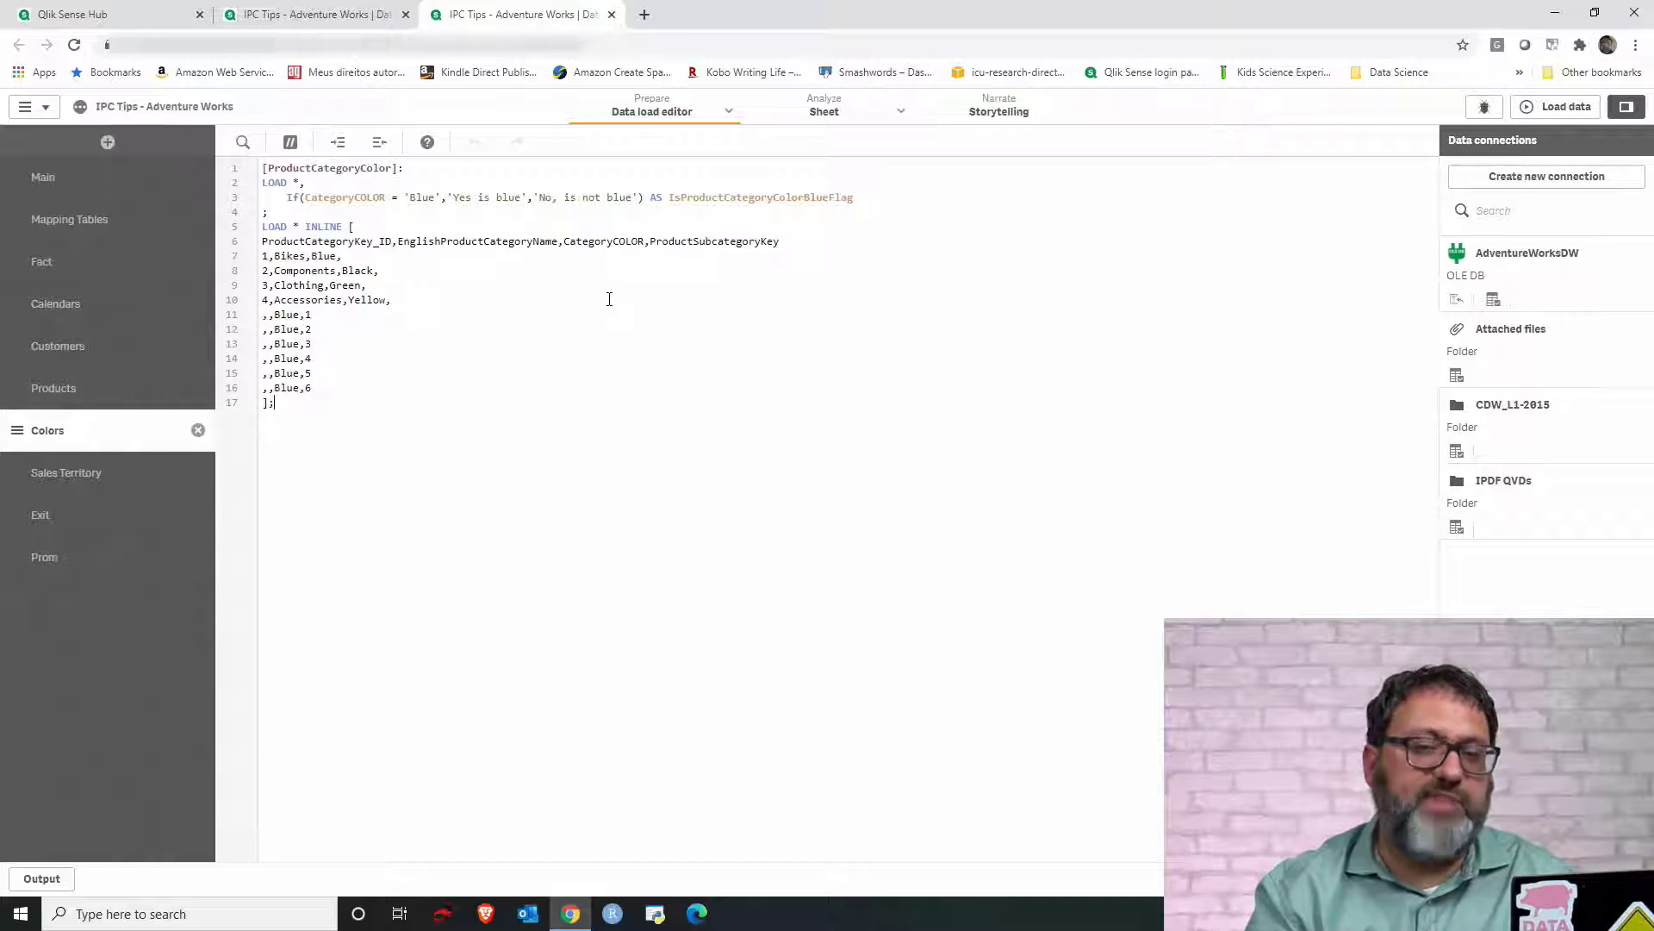
left_click(350, 188)
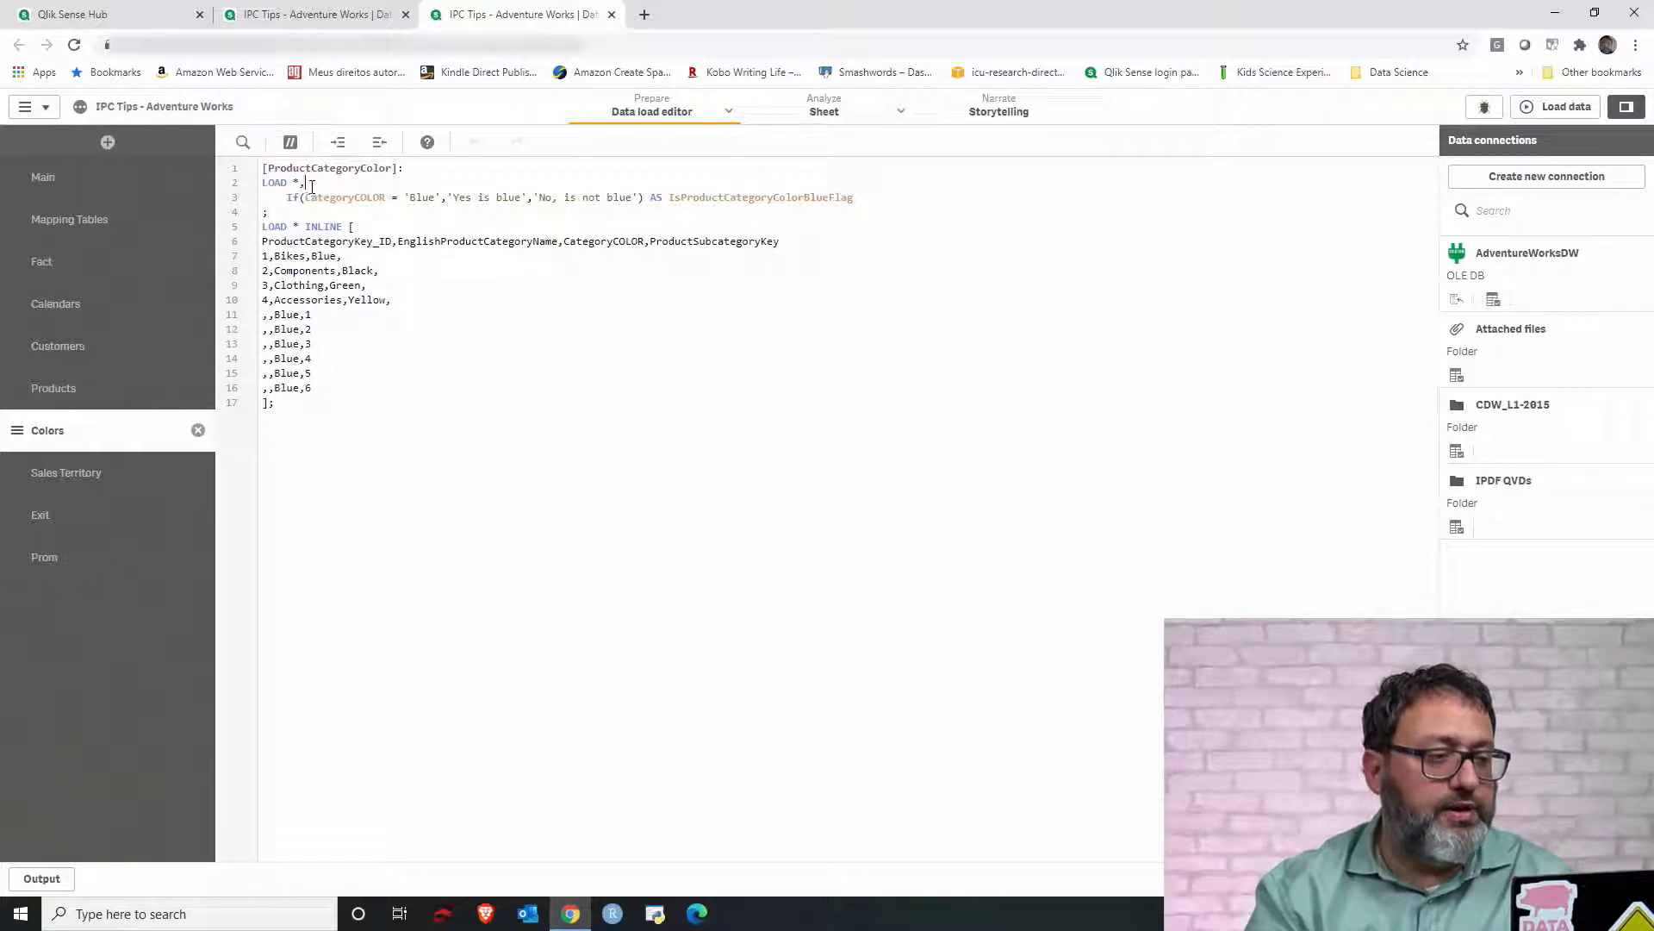
key("BackSpace")
key("BackSpace")
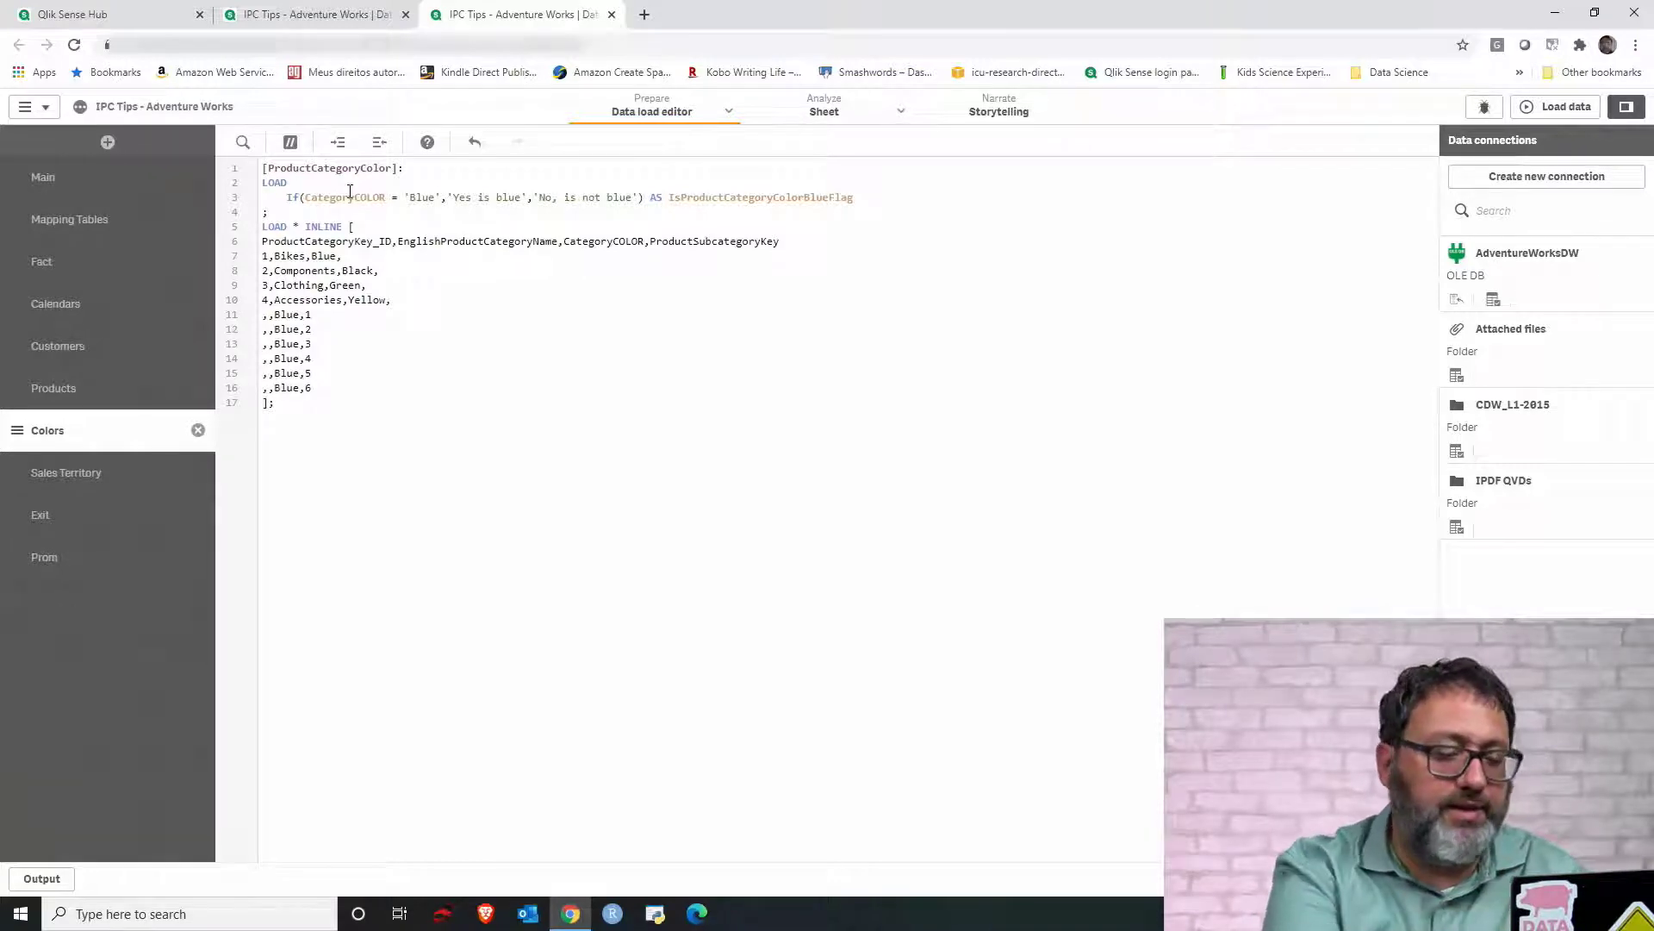
key("Return")
key("Tab")
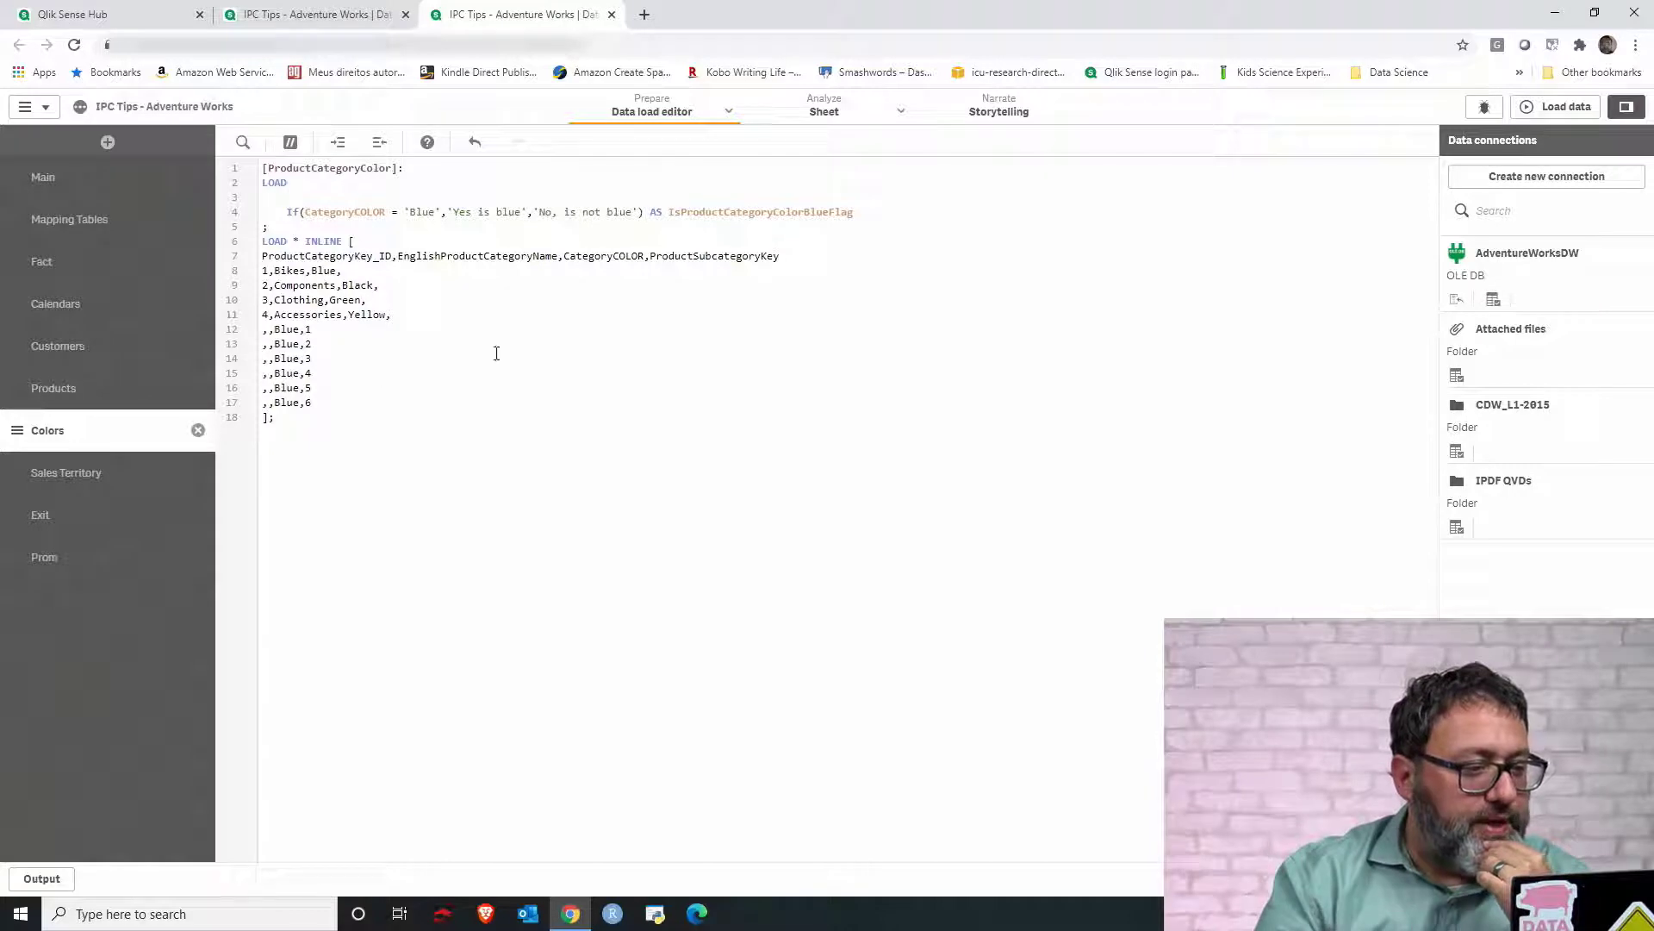
- Copy ProductCategoryKey_ID from the inline header into the new line of the ProductCategoryColor LOAD and add the keyword As
double_click(360, 257)
key("ctrl+c")
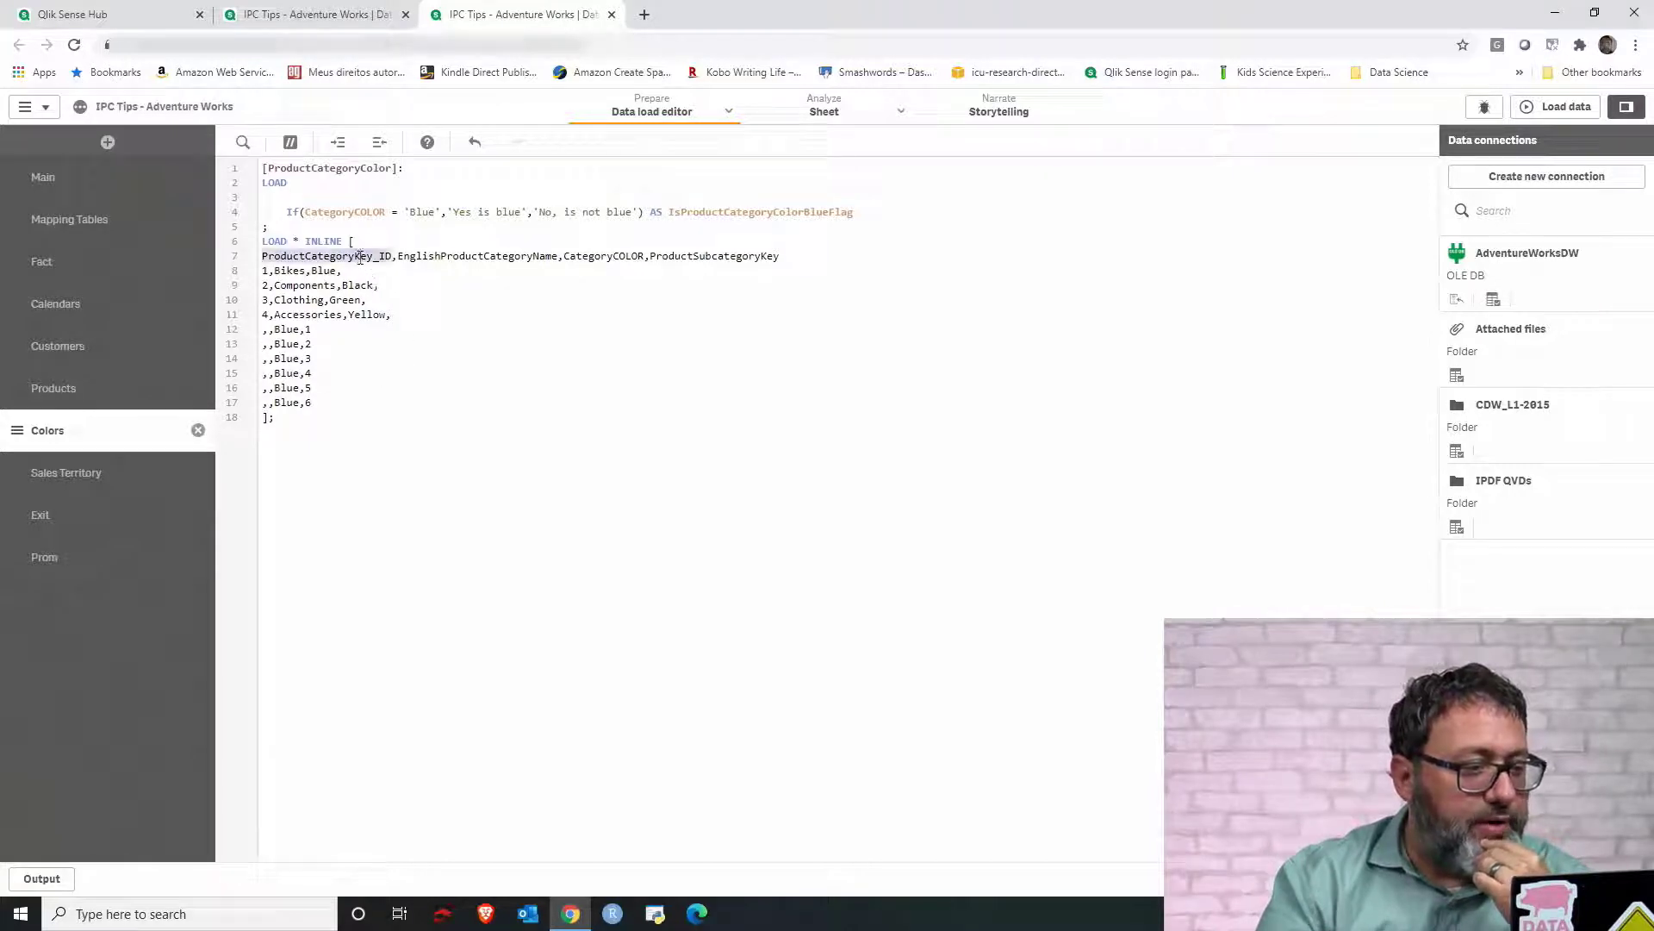
left_click(370, 198)
key("ctrl+v")
type("As")
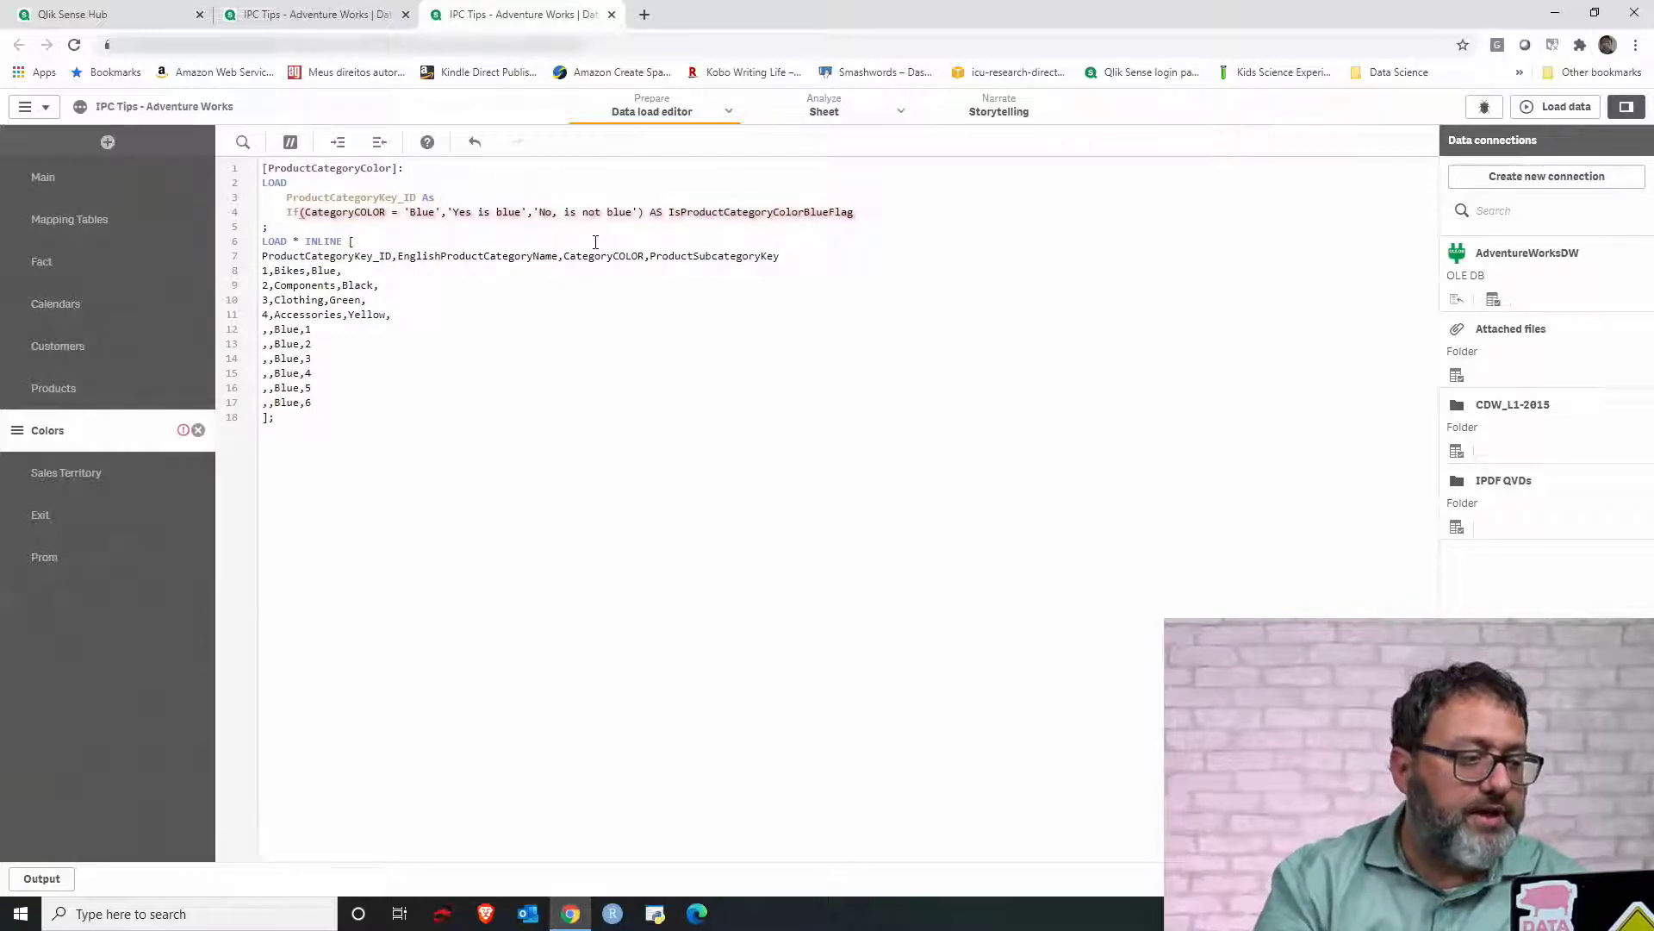
- Alias ProductCategoryKey_ID as ProductCategoryKey, copying the name from the ProdCat LOAD in the Products section, and start another field line
left_click(91, 388)
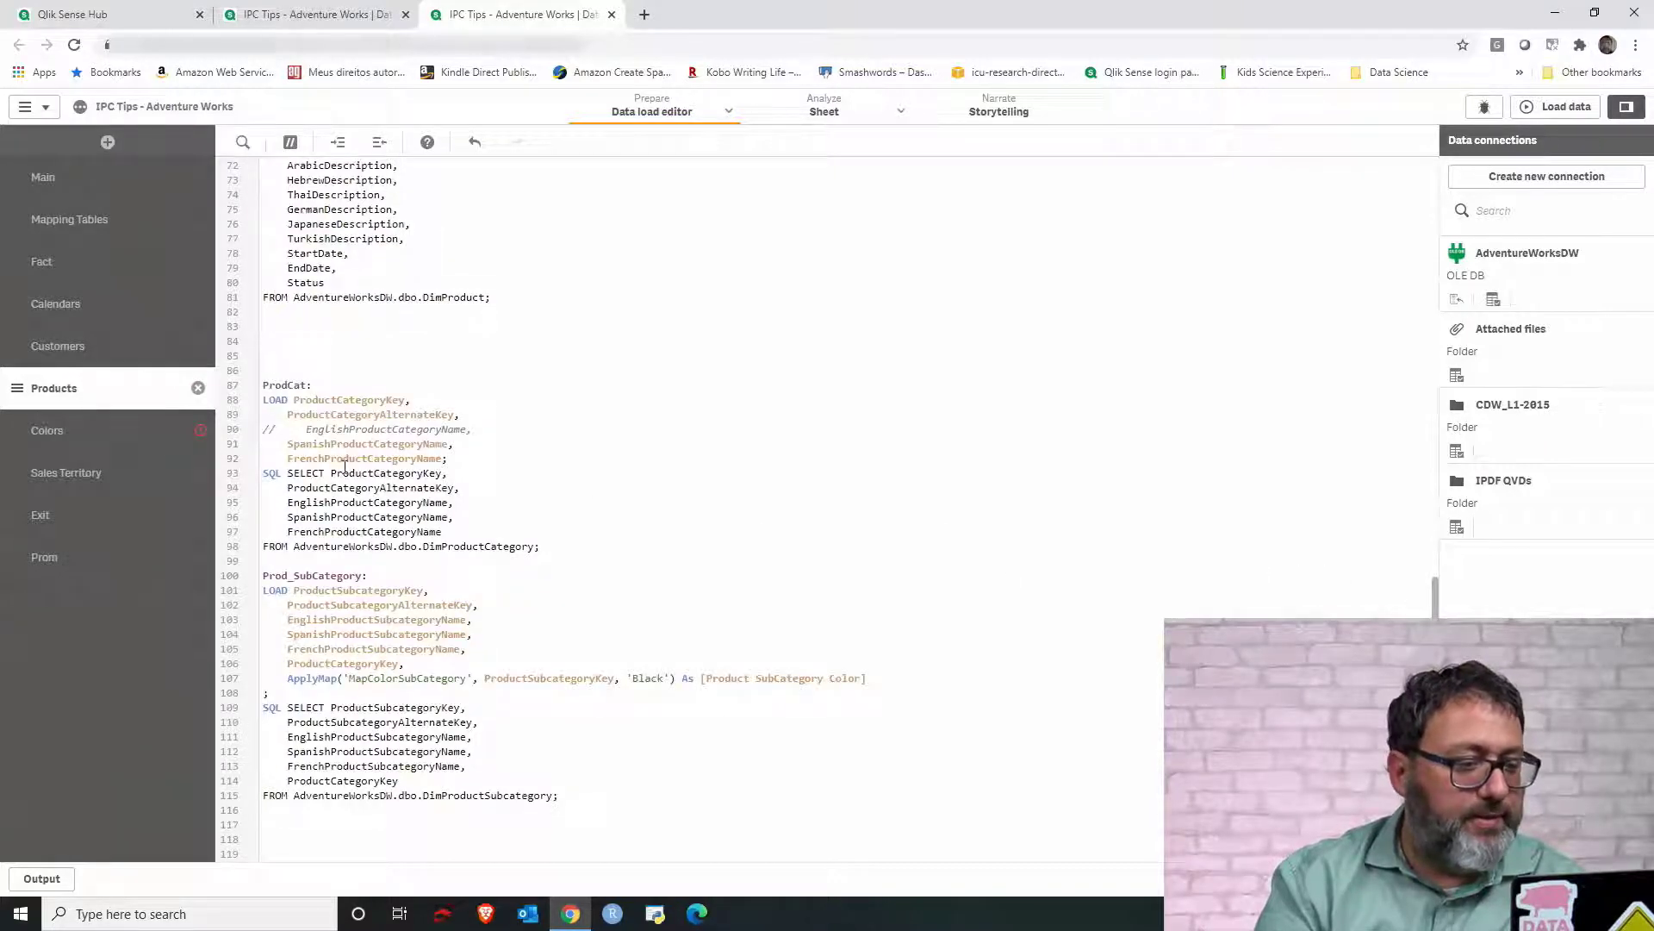
double_click(338, 401)
key("ctrl+c")
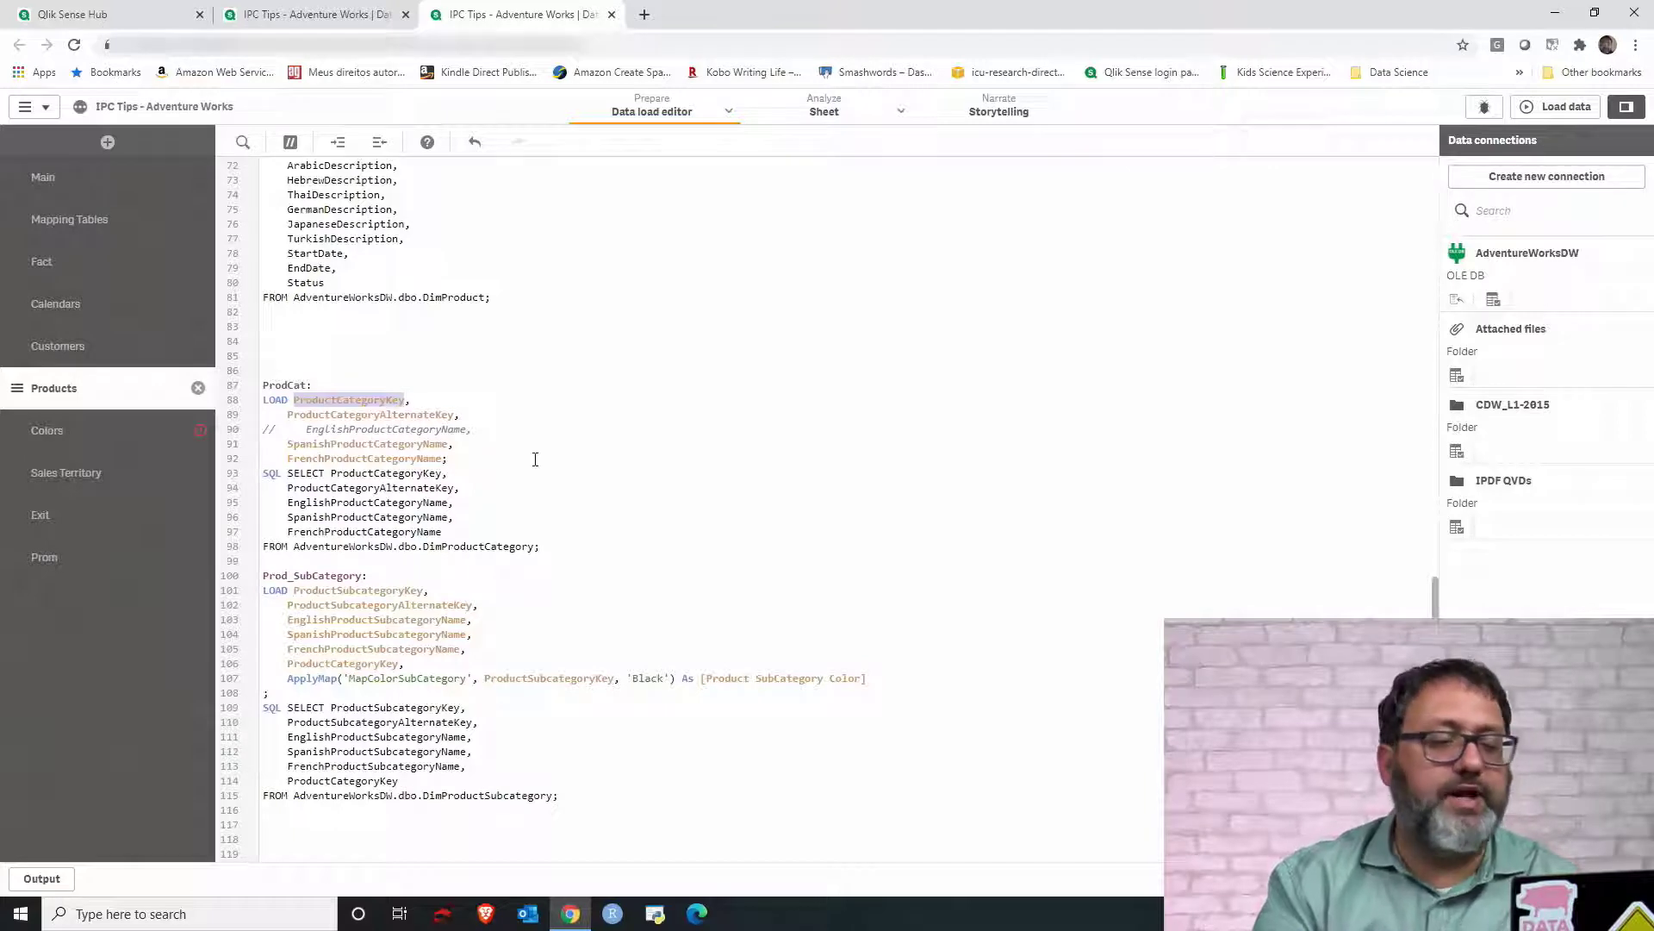
left_click(148, 435)
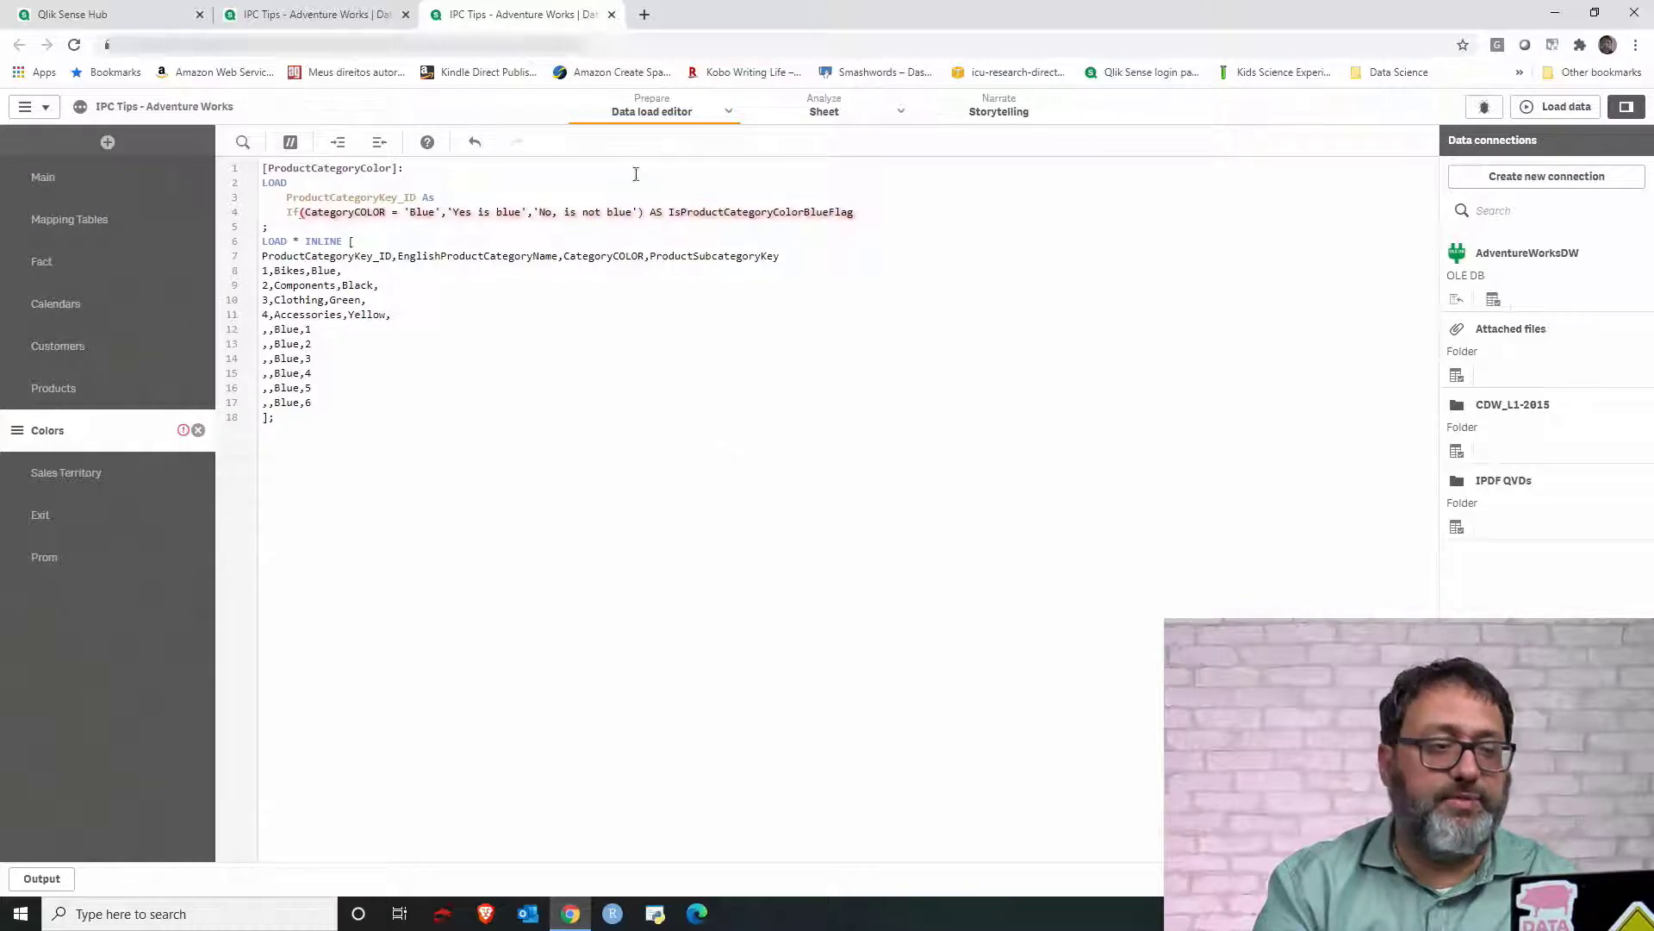
left_click(491, 193)
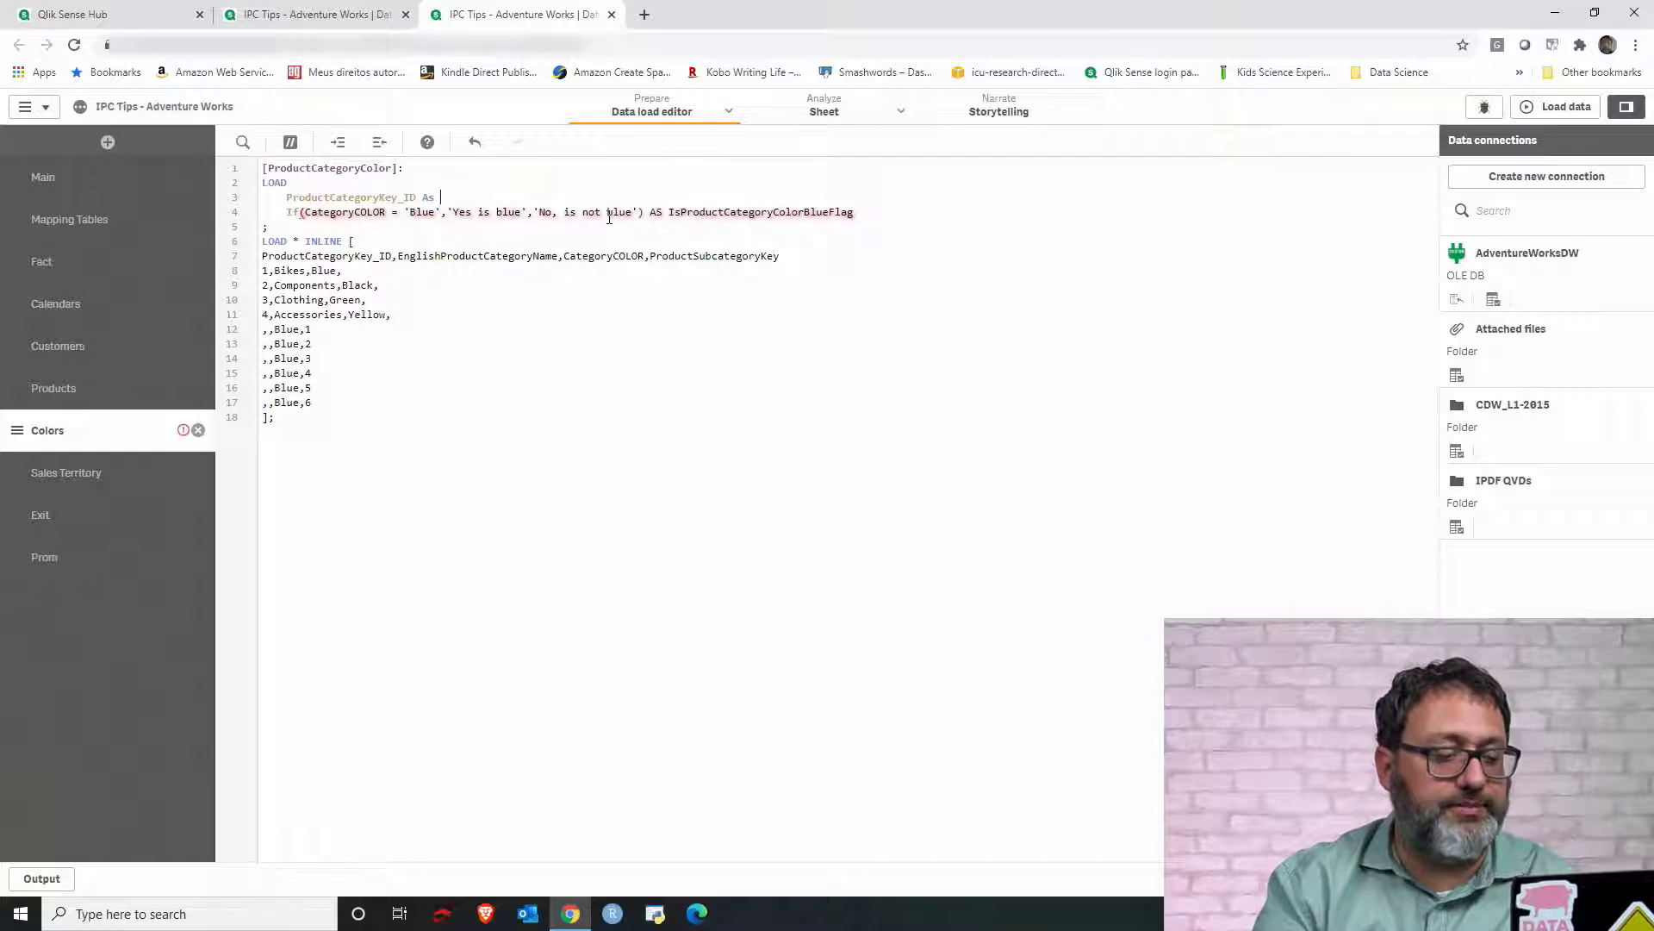
key("ctrl+v")
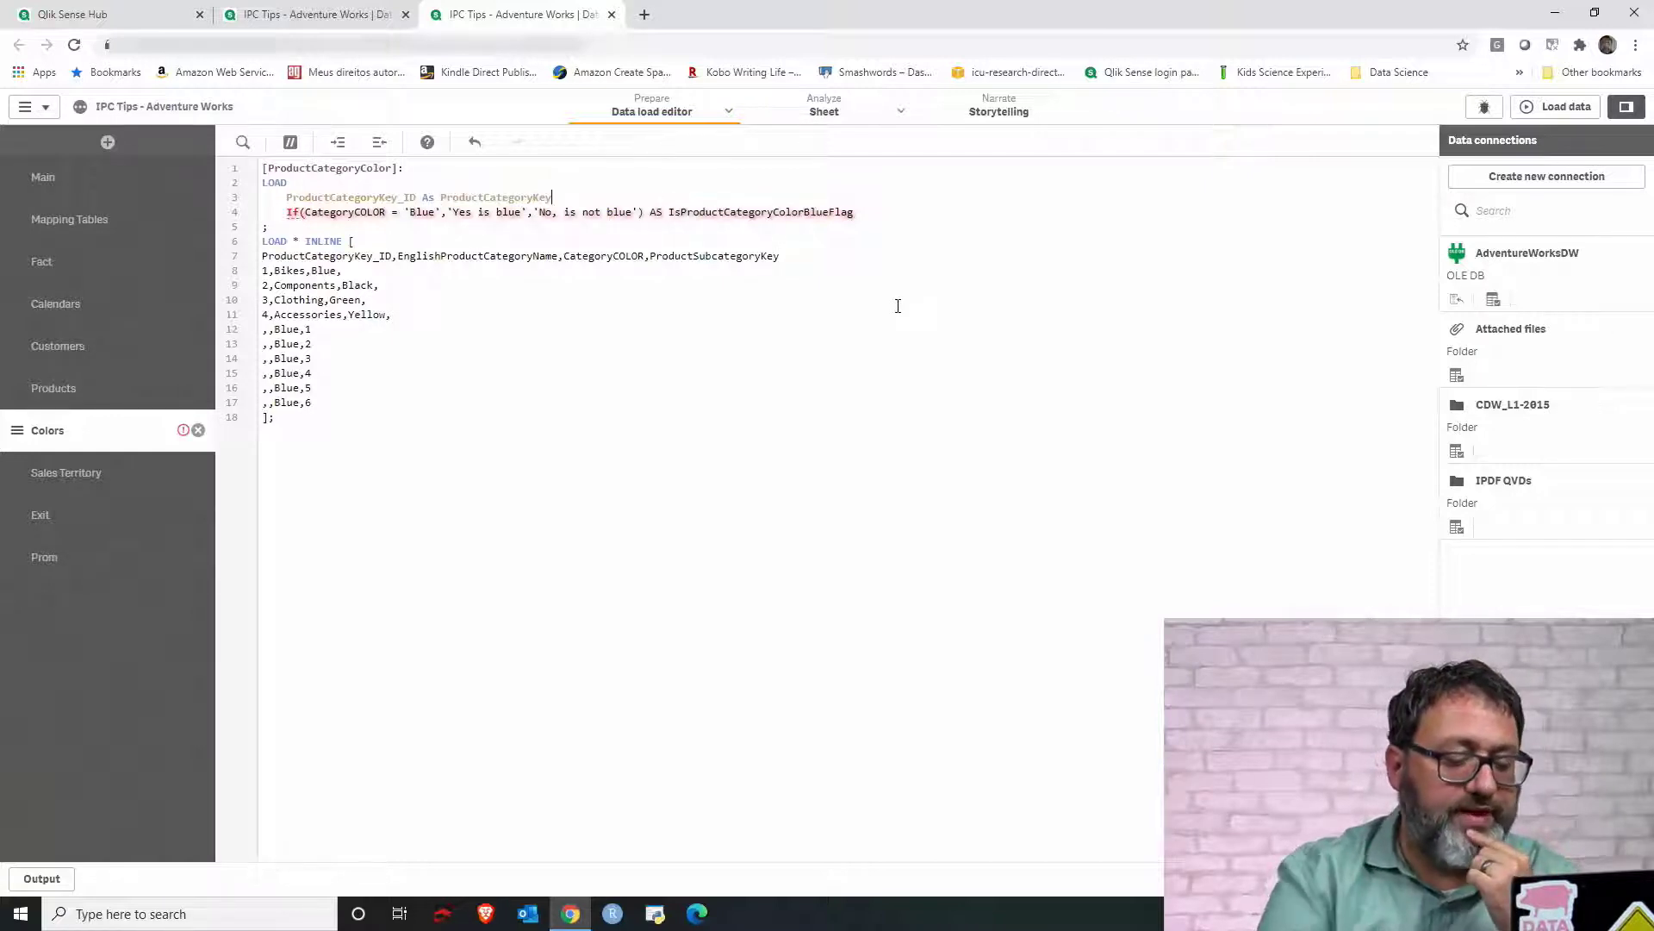
key("Return")
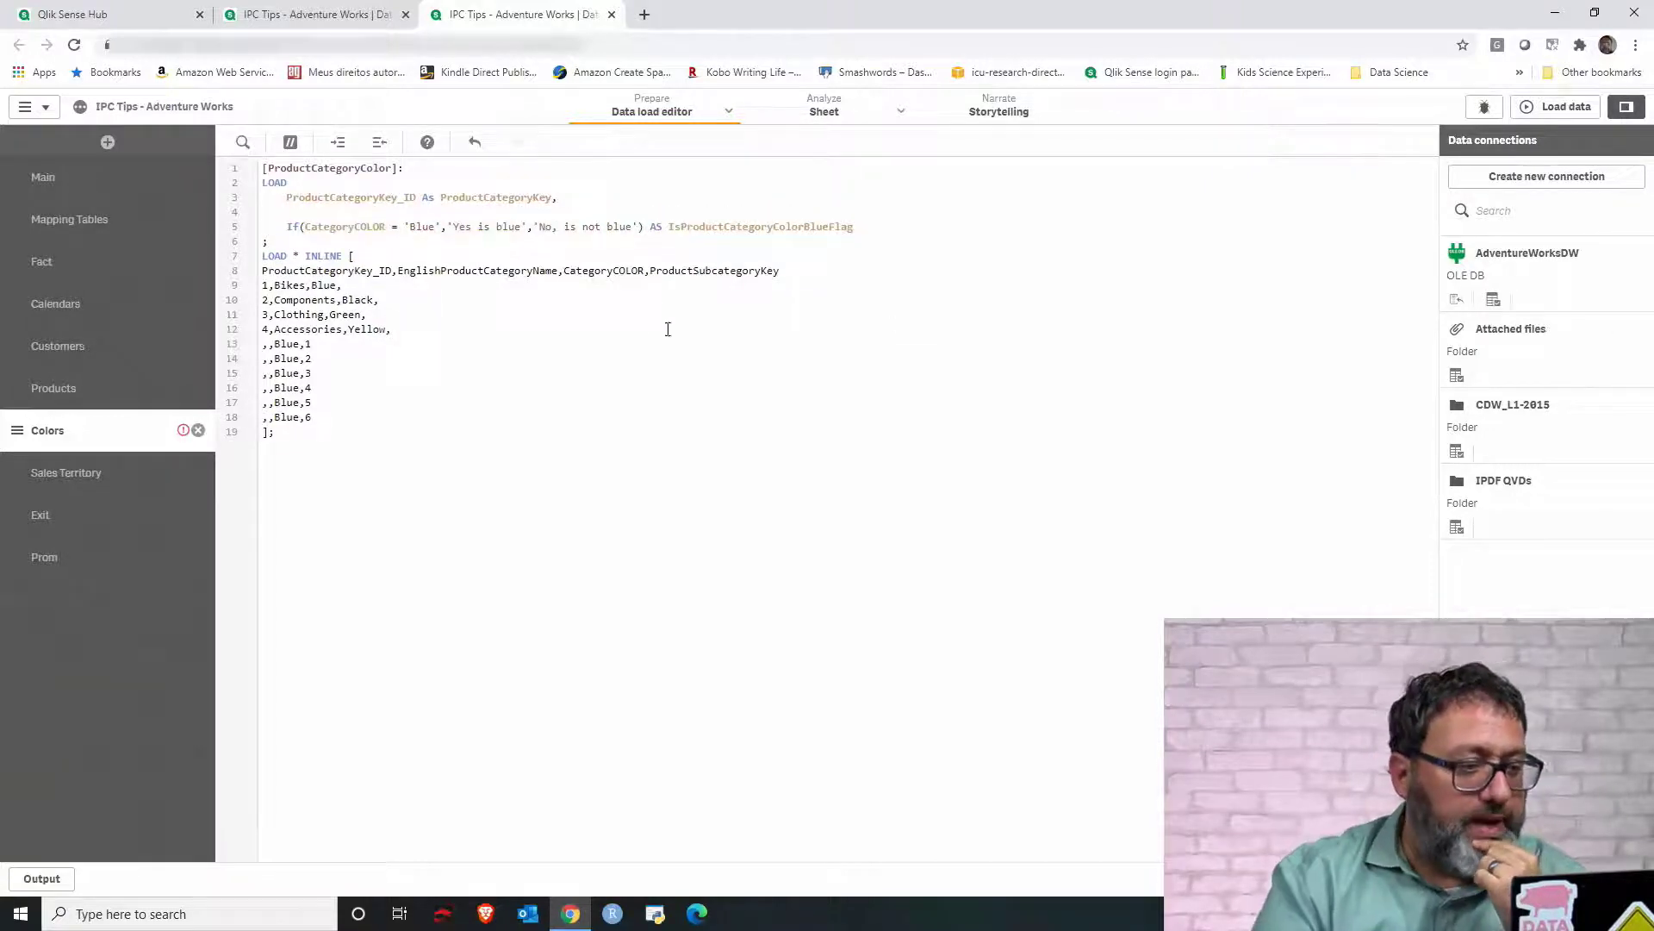
- Add EnglishProductCategoryName from the inline header as the next field of the ProductCategoryColor LOAD, ending with a comma and a new line
double_click(497, 274)
key("ctrl+c")
left_click(475, 211)
key("ctrl+v")
type(",")
key("Return")
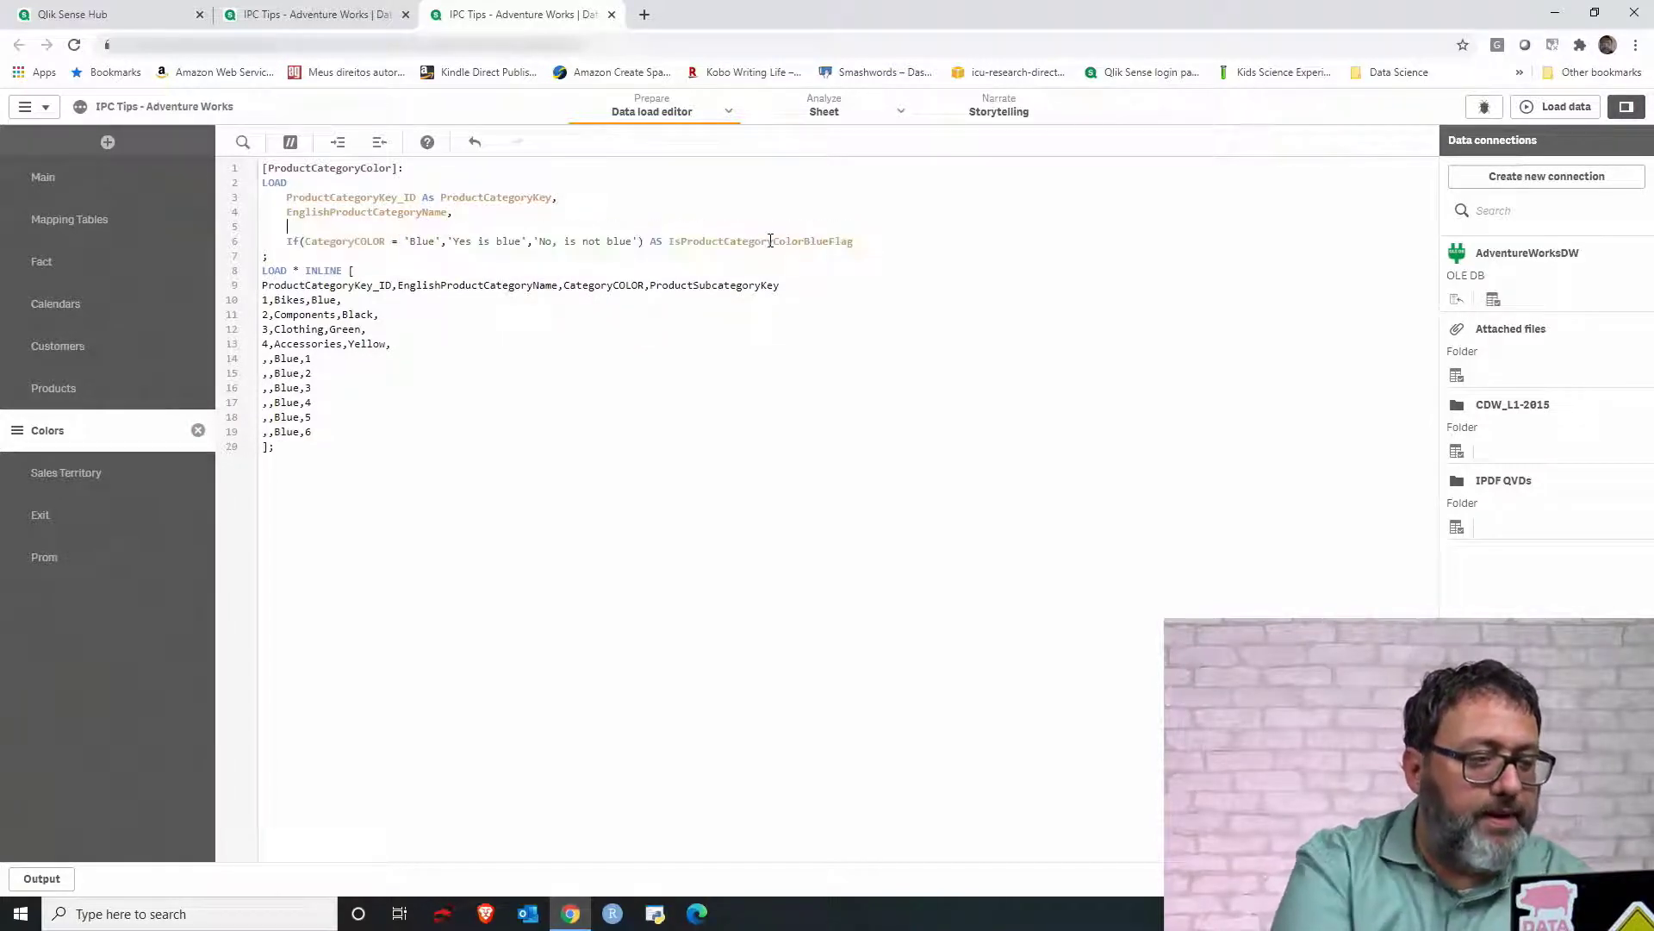
- Add CategoryCOLOR from the inline header as a field above the If expression in the ProductCategoryColor LOAD, followed by a comma
double_click(617, 286)
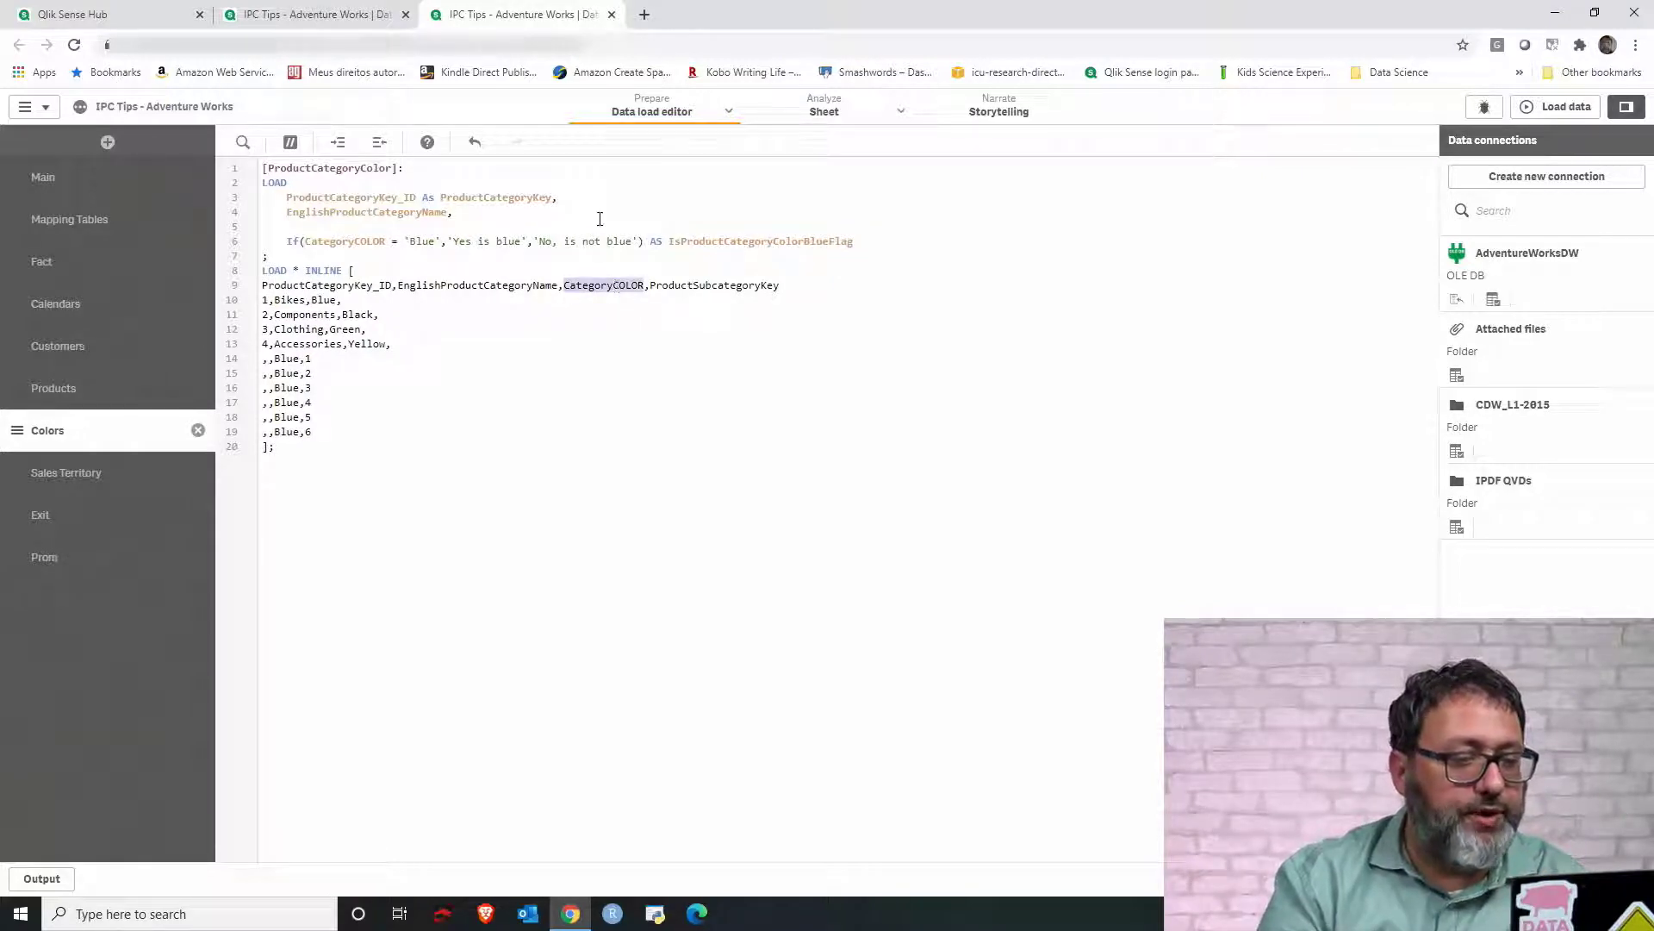
left_click(510, 225)
key("ctrl+v")
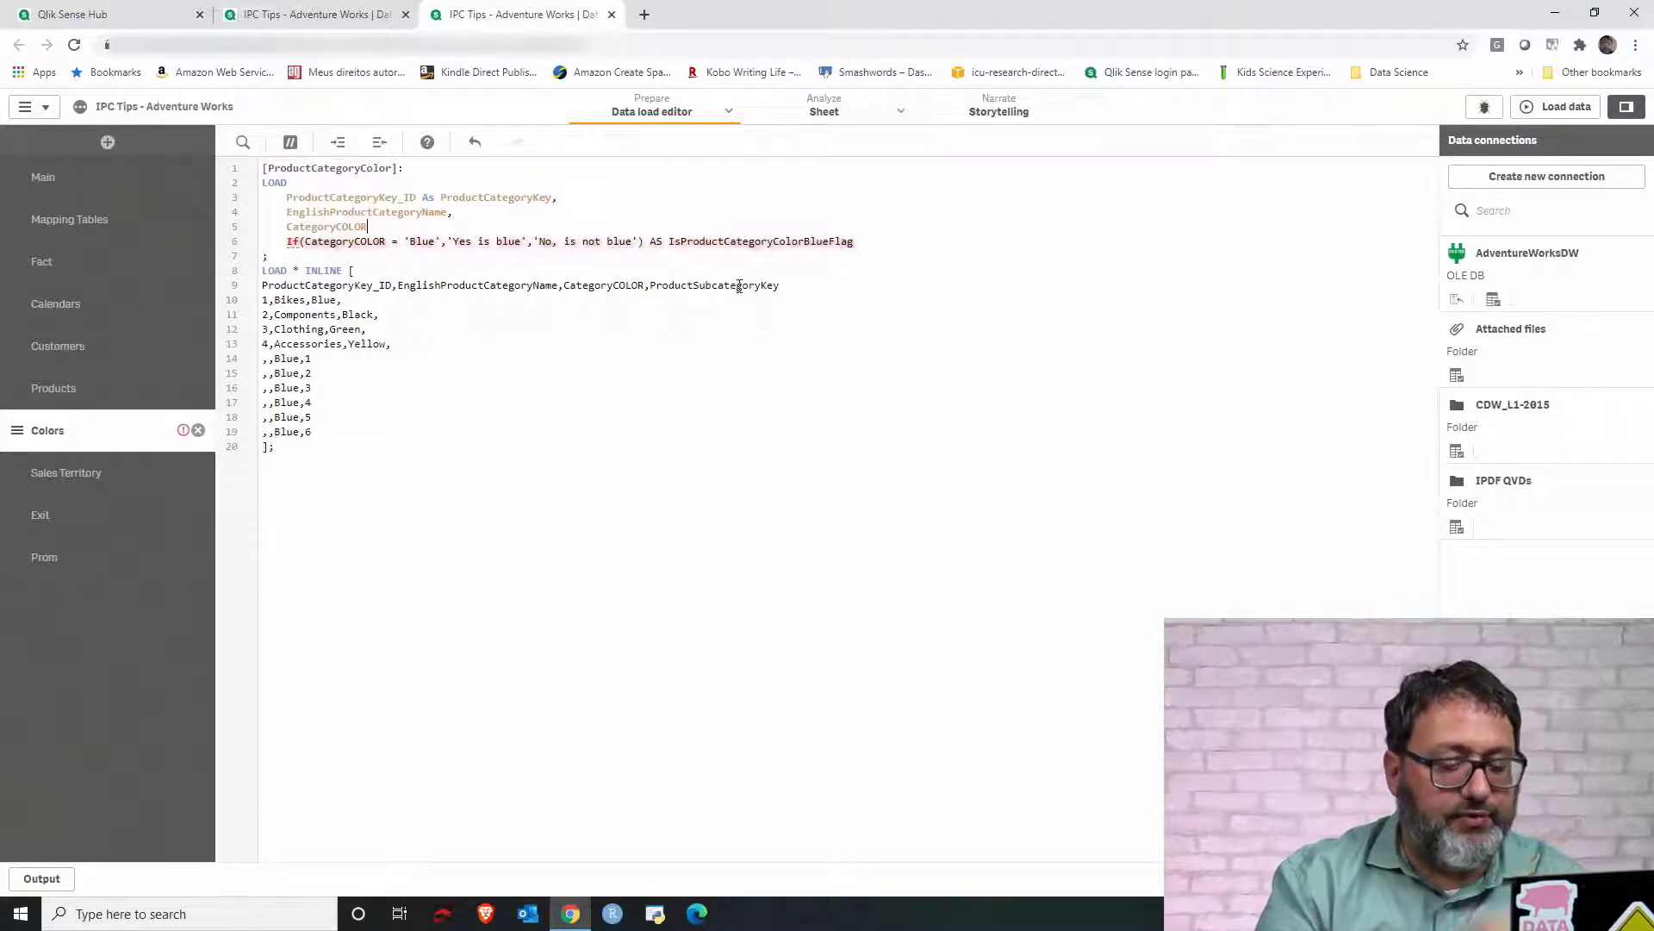
type(",")
left_click(548, 363)
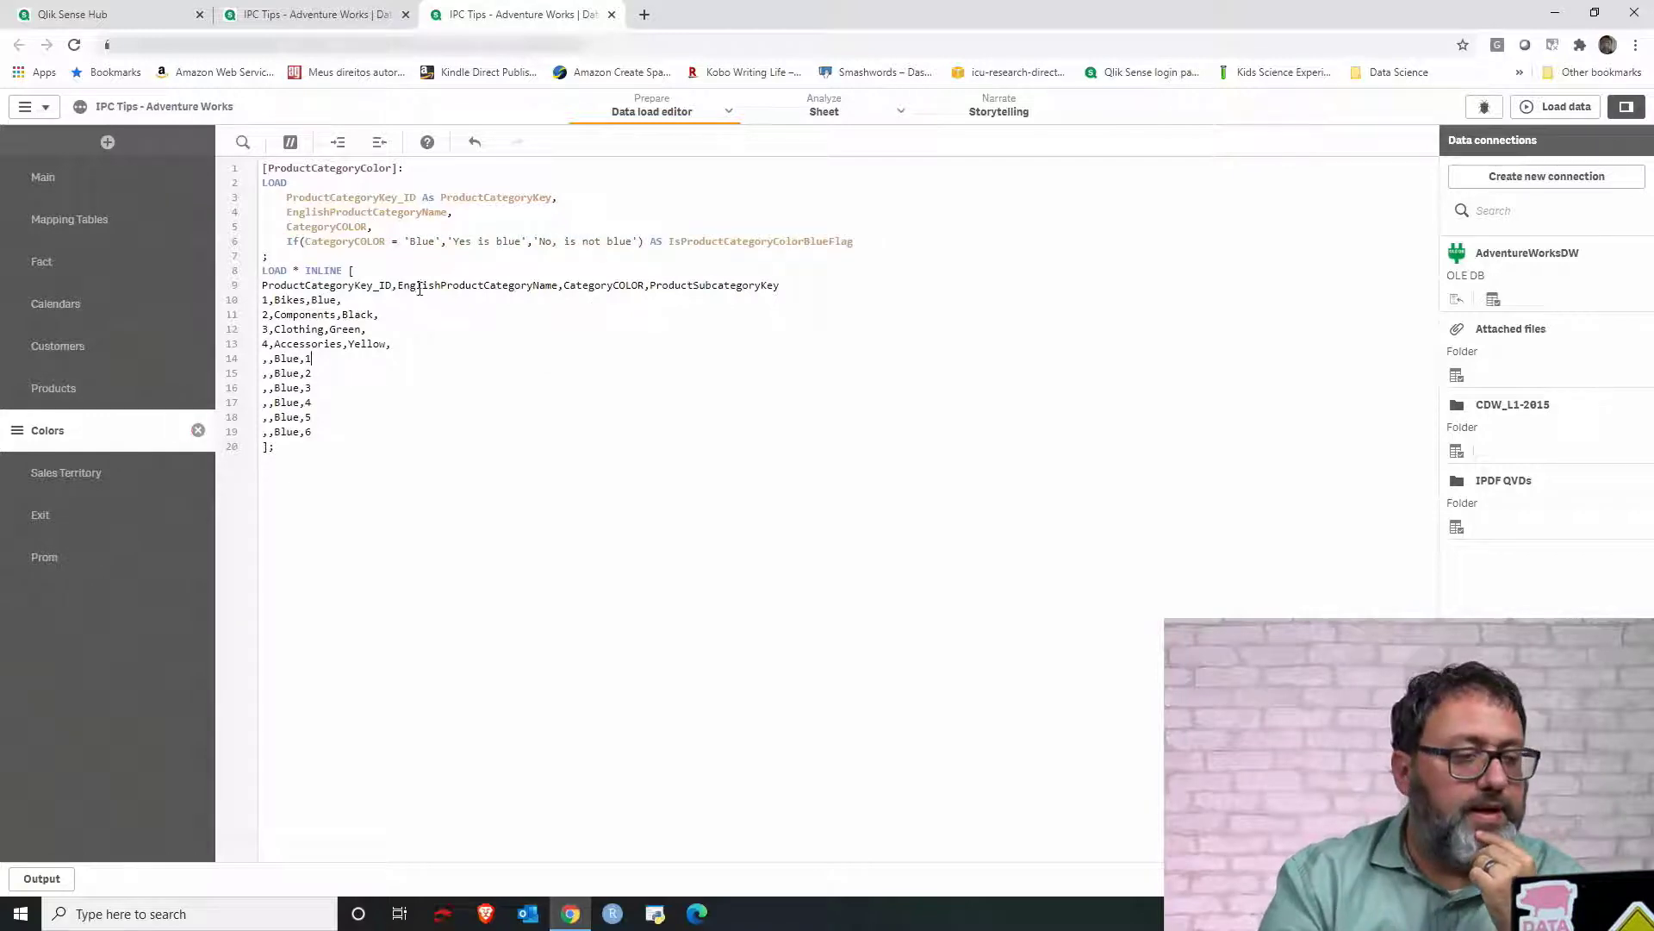
- Alias the CategoryCOLOR field as [Product Category Color] in the ProductCategoryColor LOAD
left_click(336, 227)
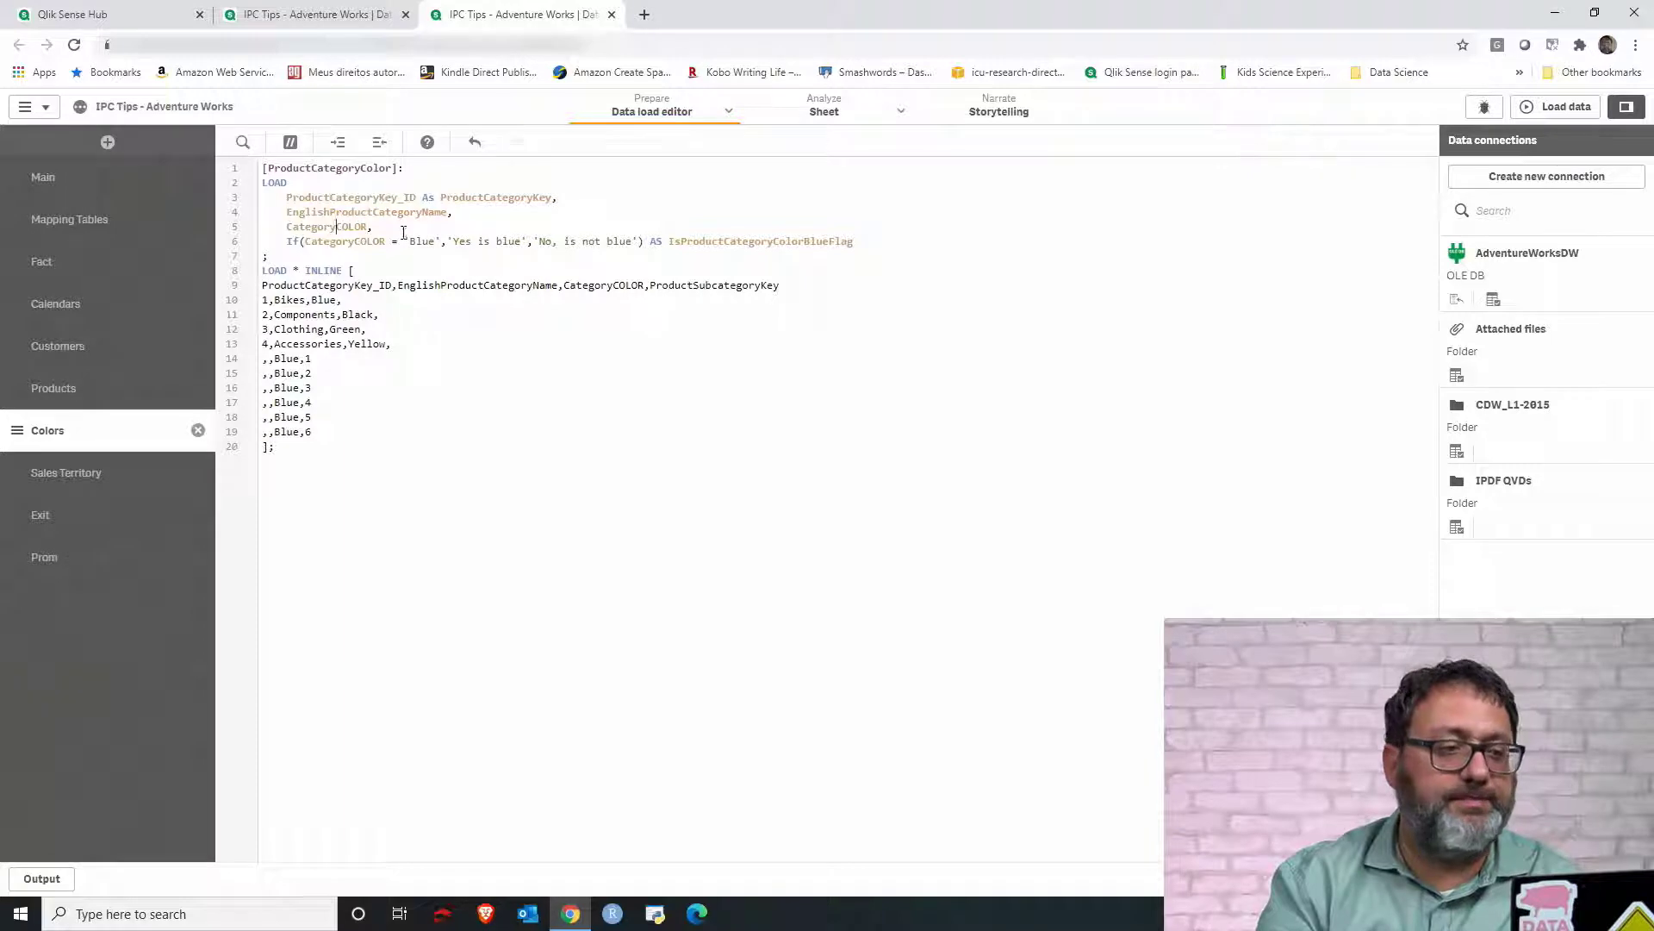
key("ctrl+Right")
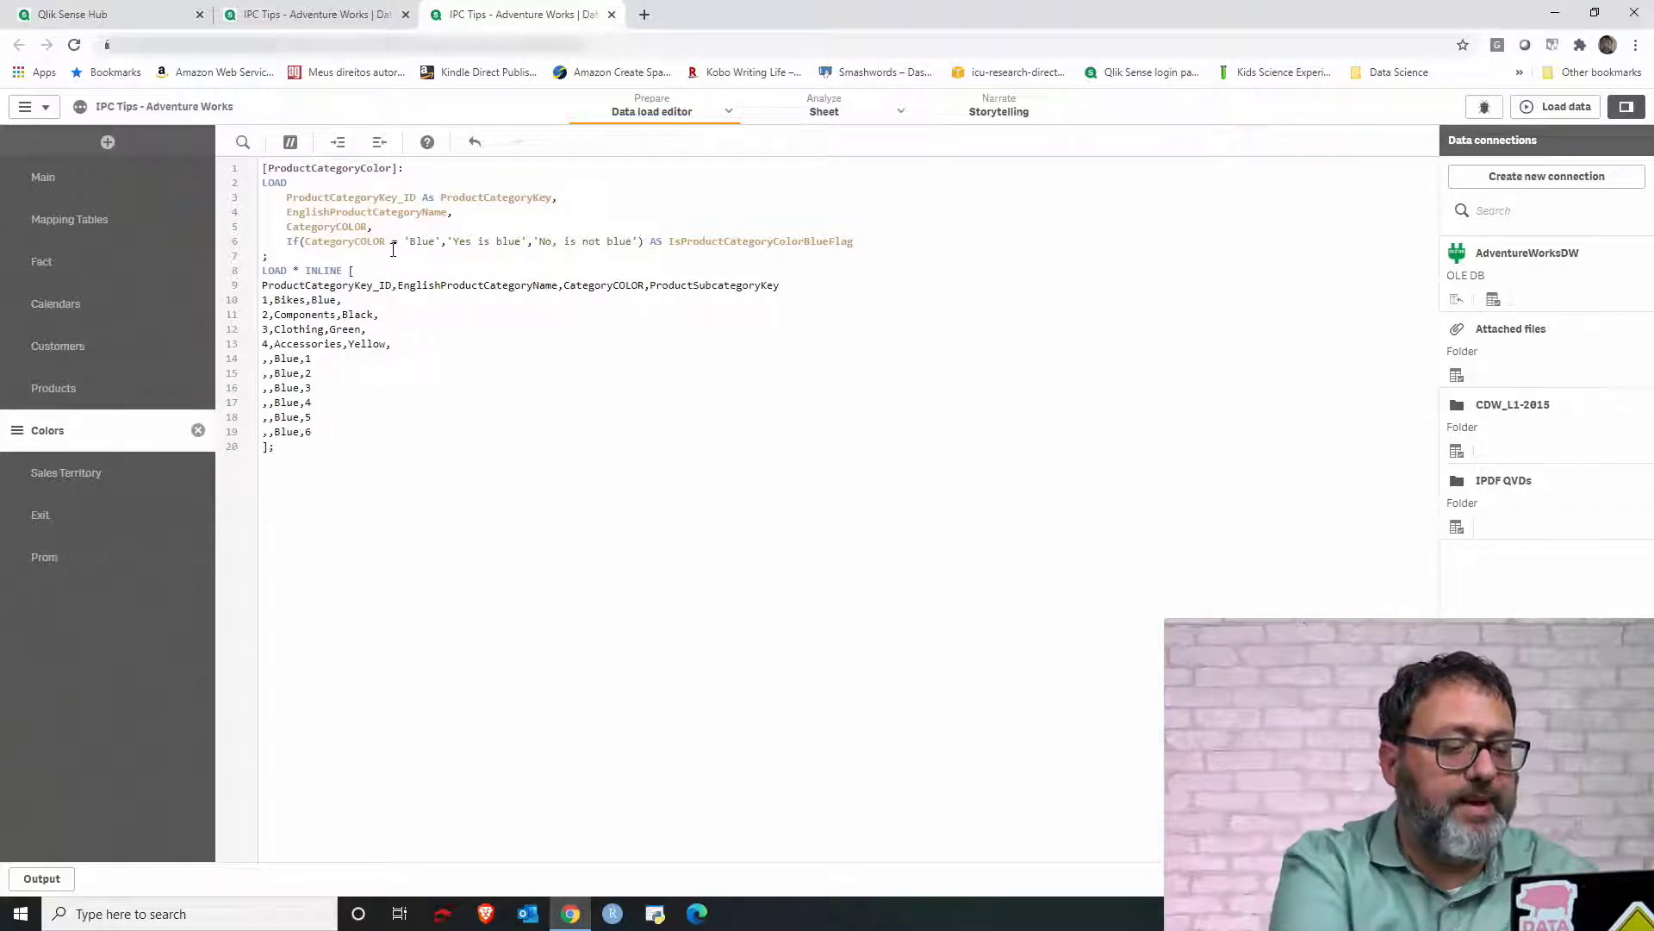
type("As ")
type("[Product")
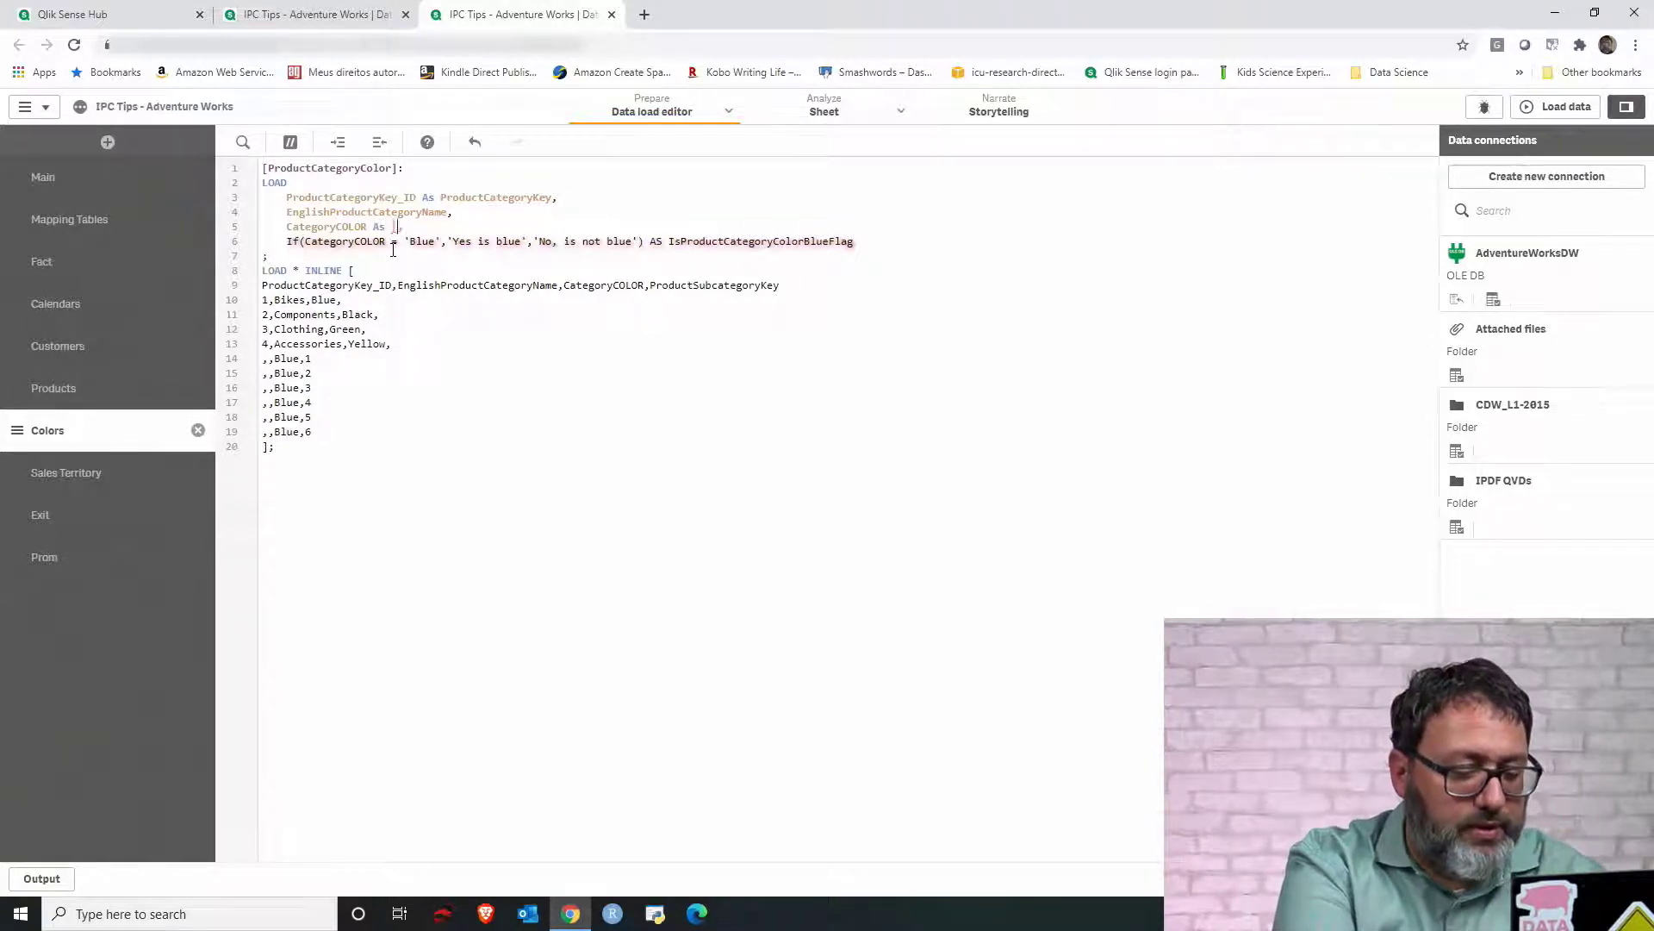
type(" Category Co")
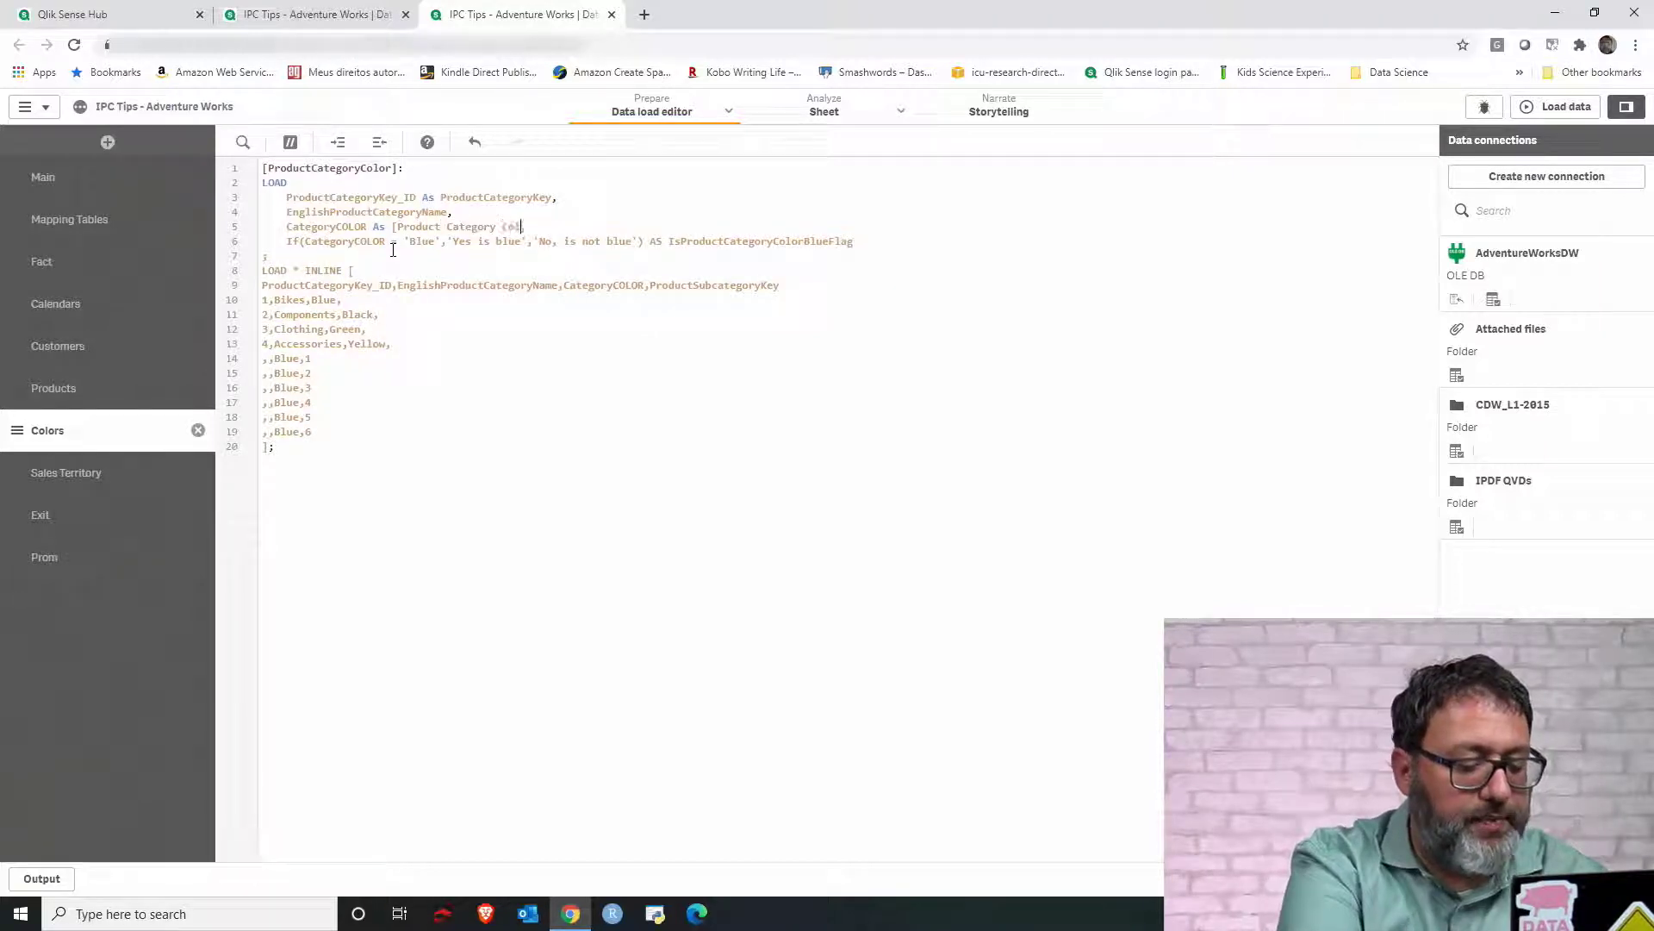
type("r],")
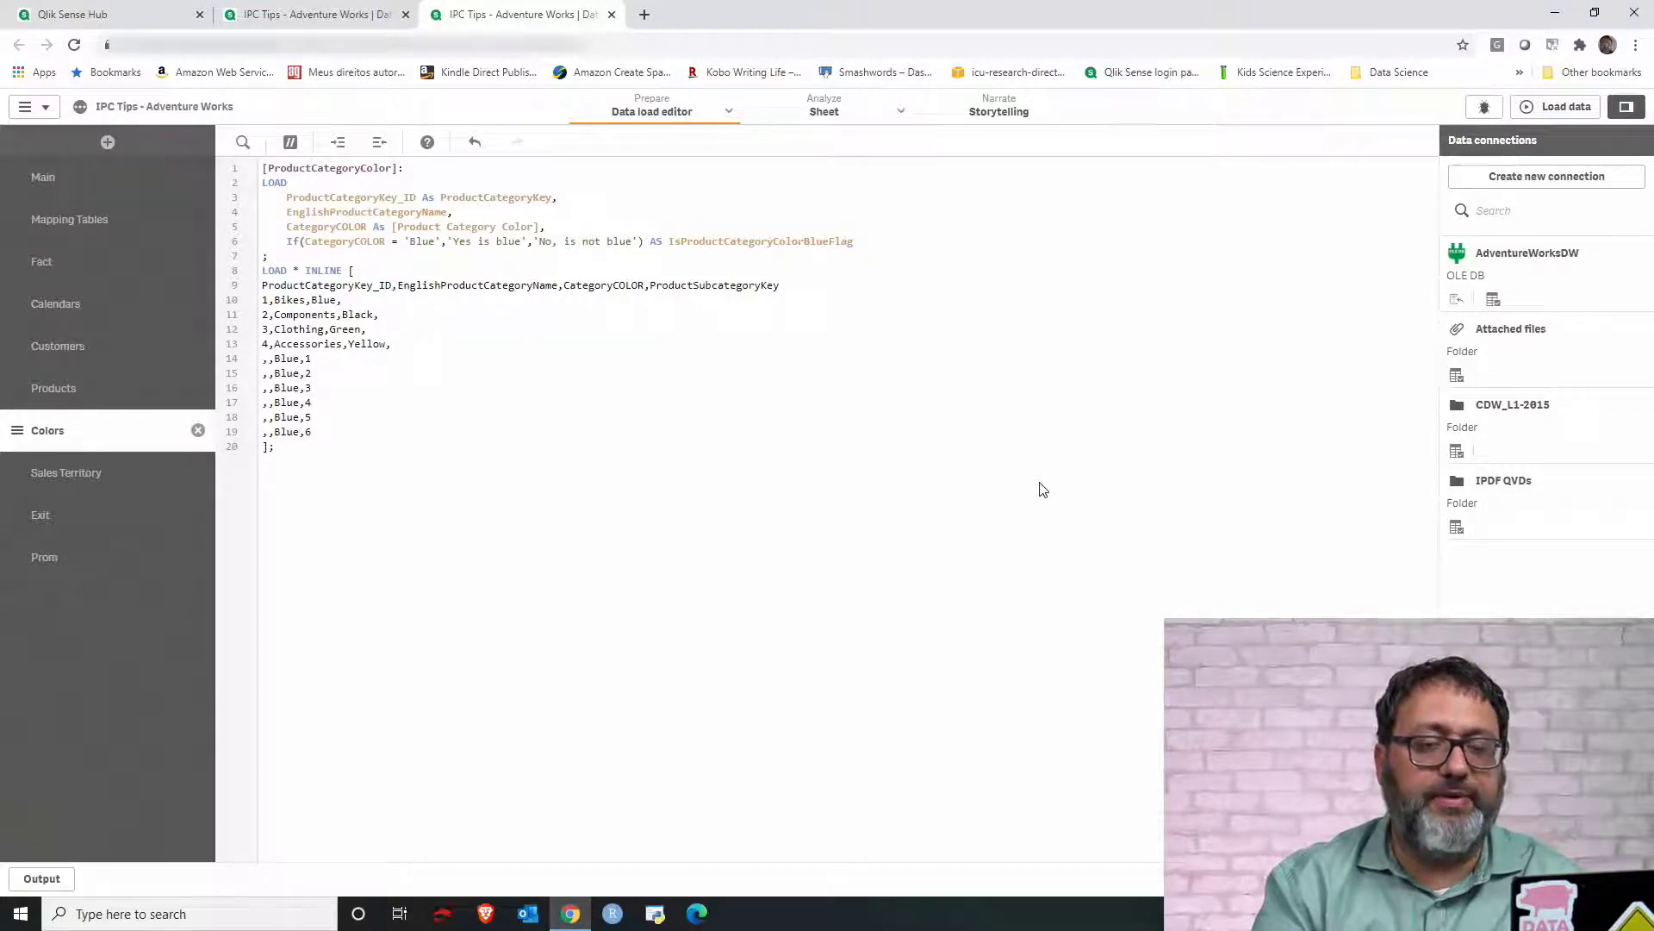
- Reload the app data with the edited script and return to the data model viewer
left_click(1547, 107)
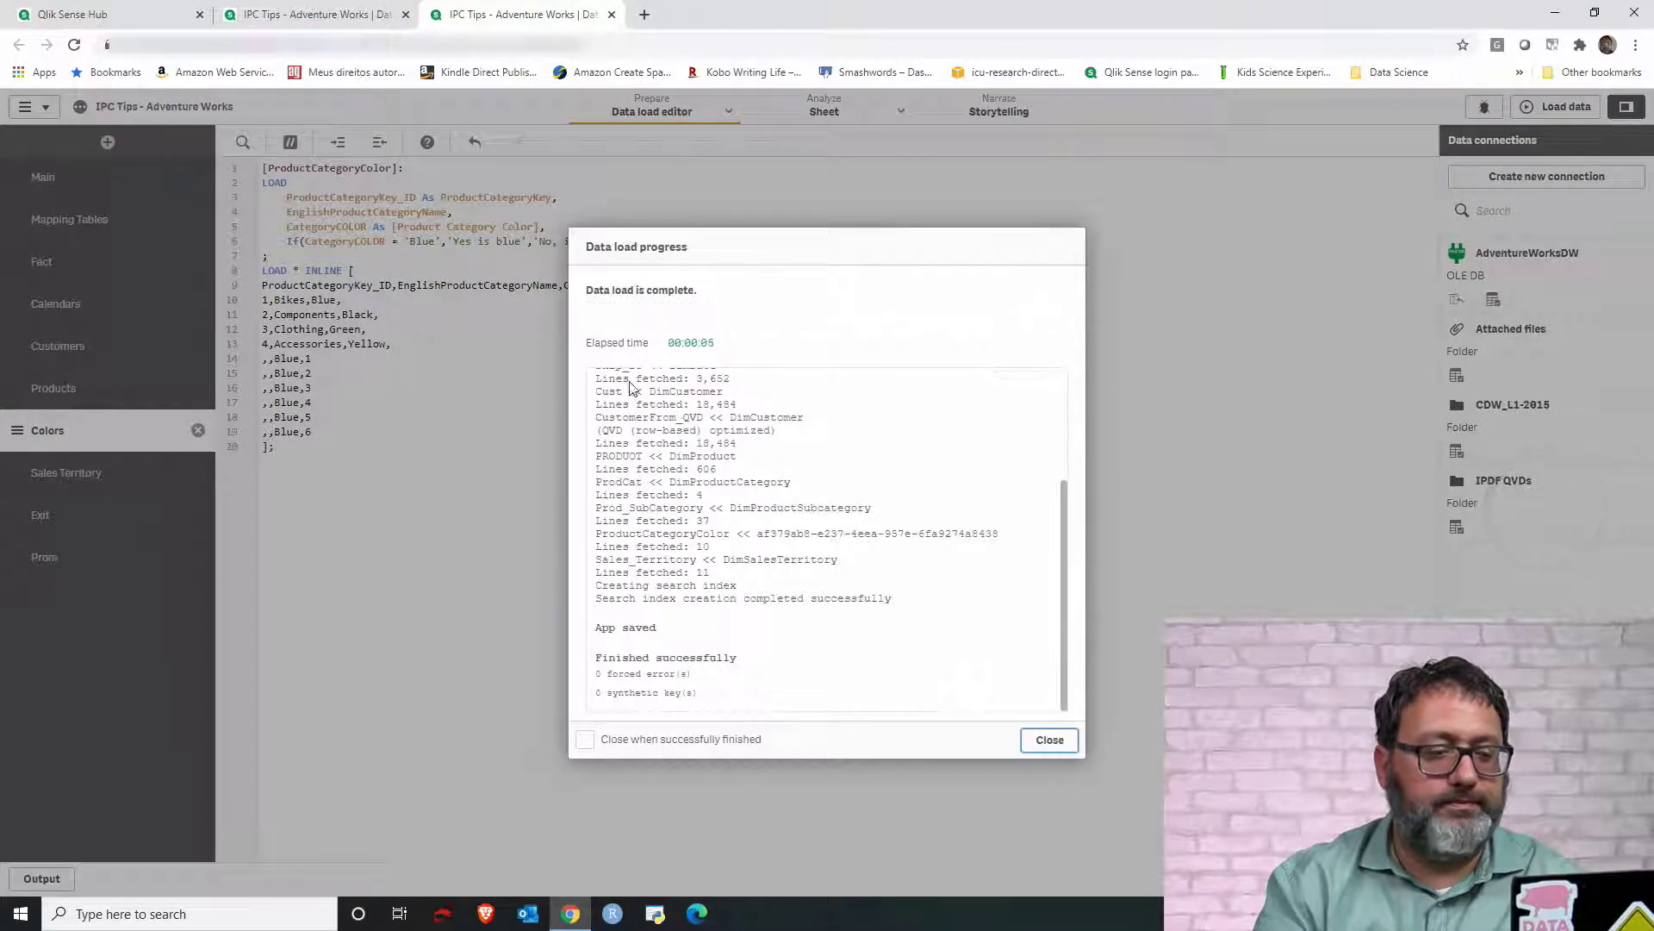
left_click(1047, 739)
left_click(370, 10)
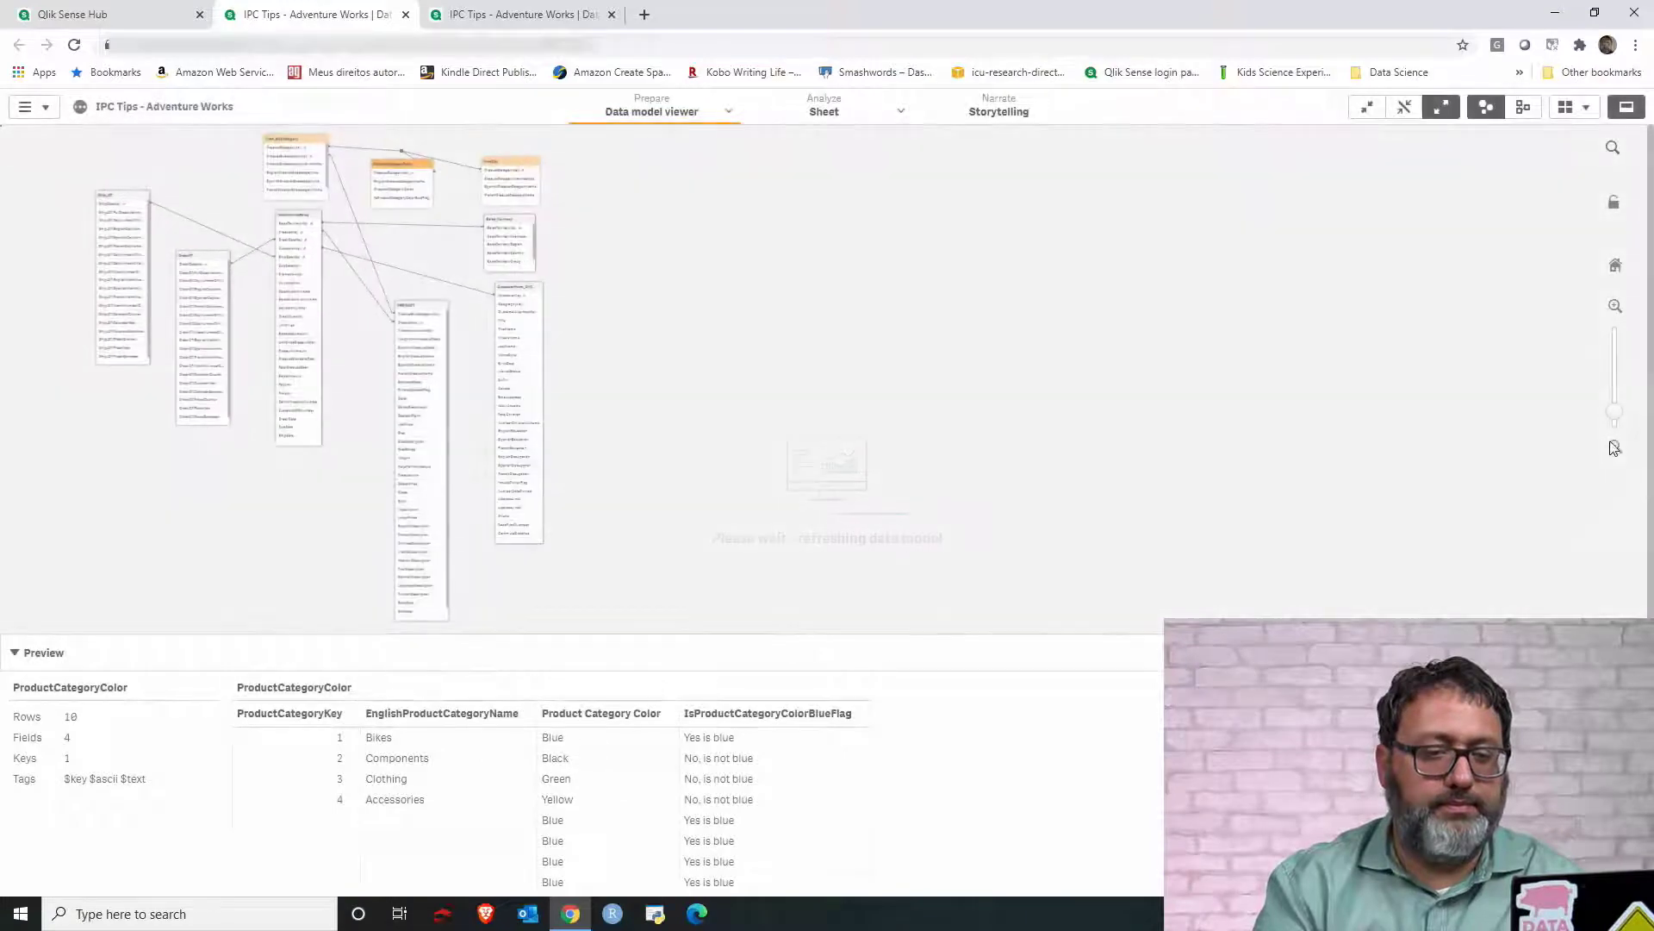
- Examine the links of ProductCategoryColor in the data model and compare its ProductCategoryKey field with the one in ProdCat
left_click_drag(1615, 415, 1618, 402)
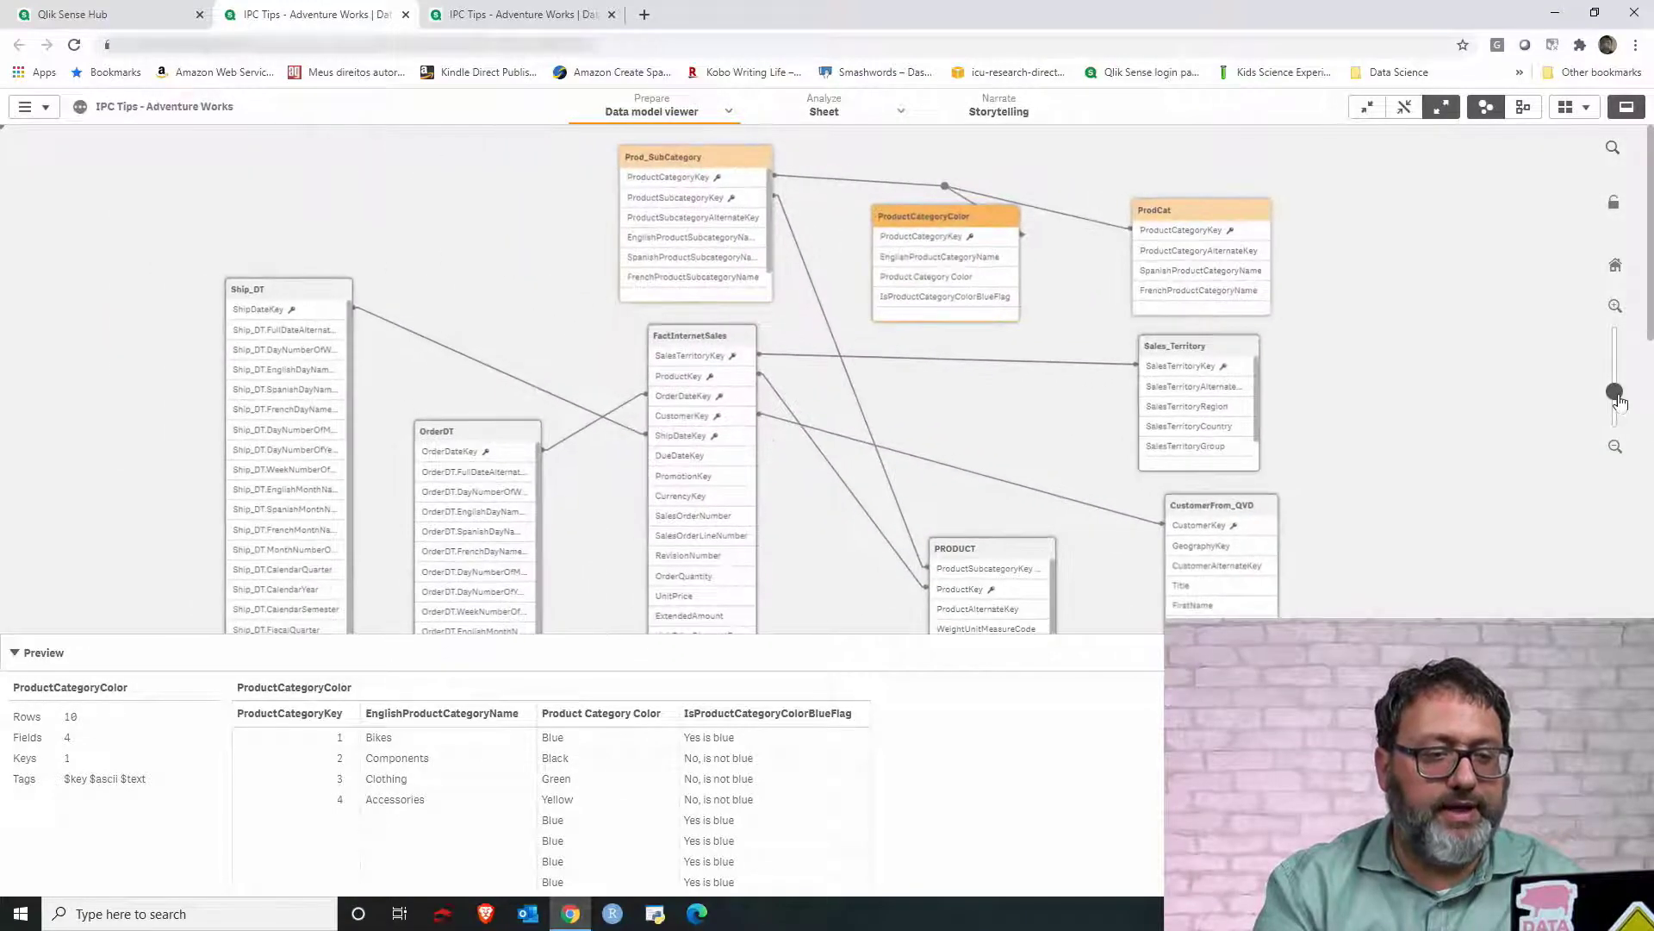
left_click(990, 240)
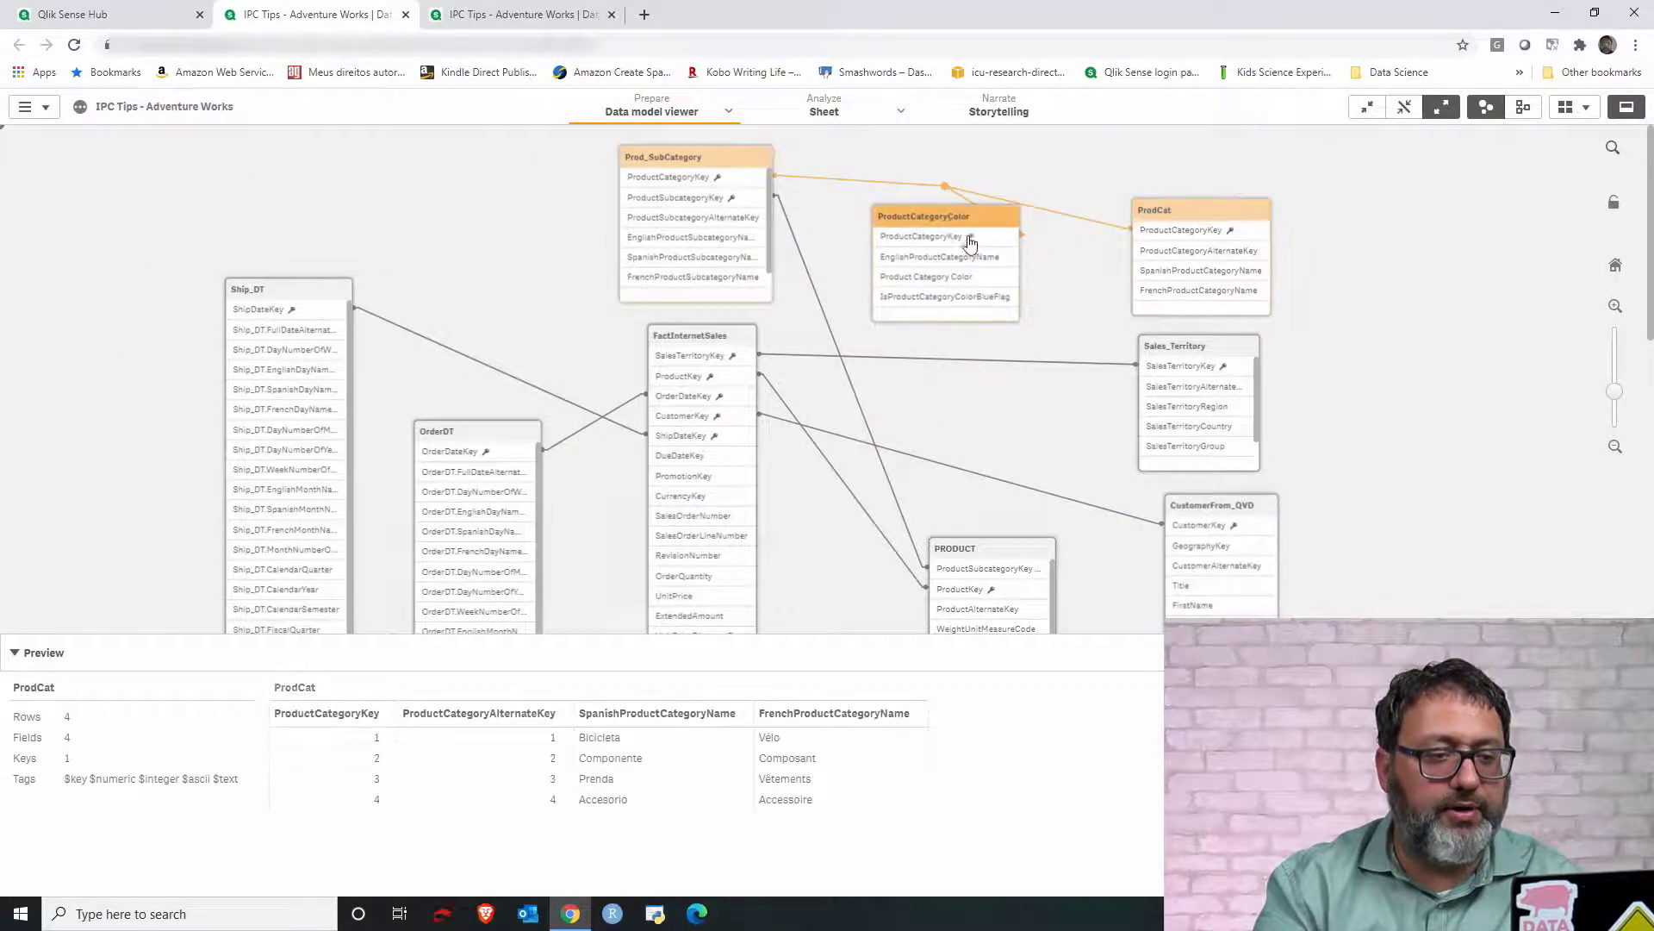
left_click(942, 238)
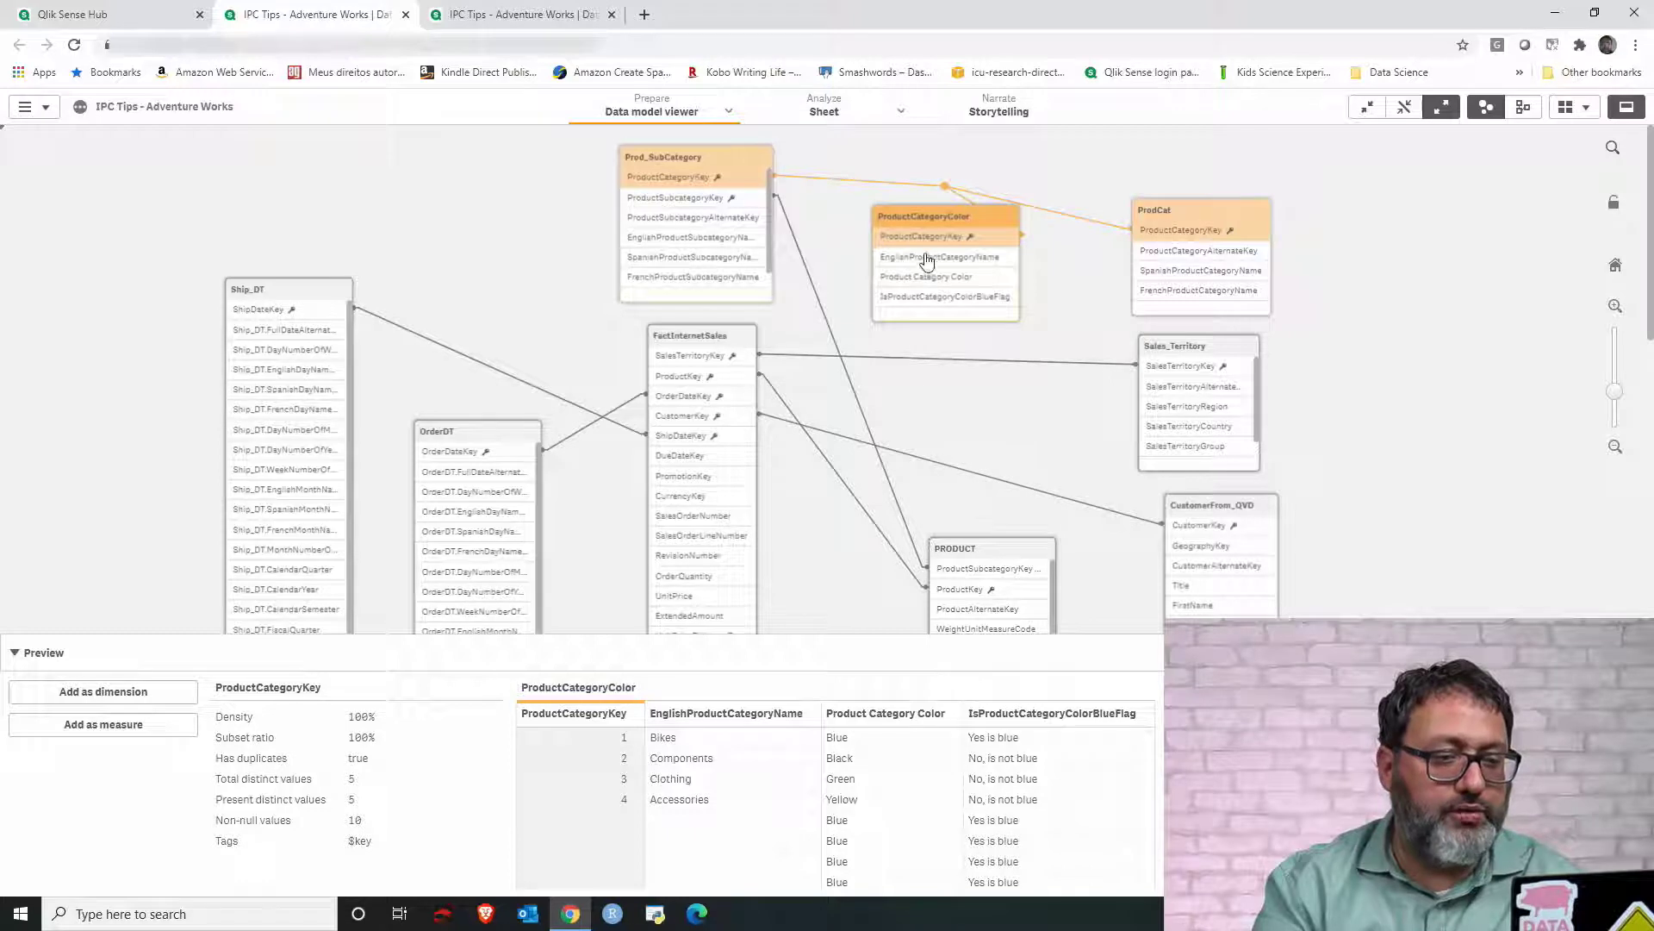
left_click(1157, 230)
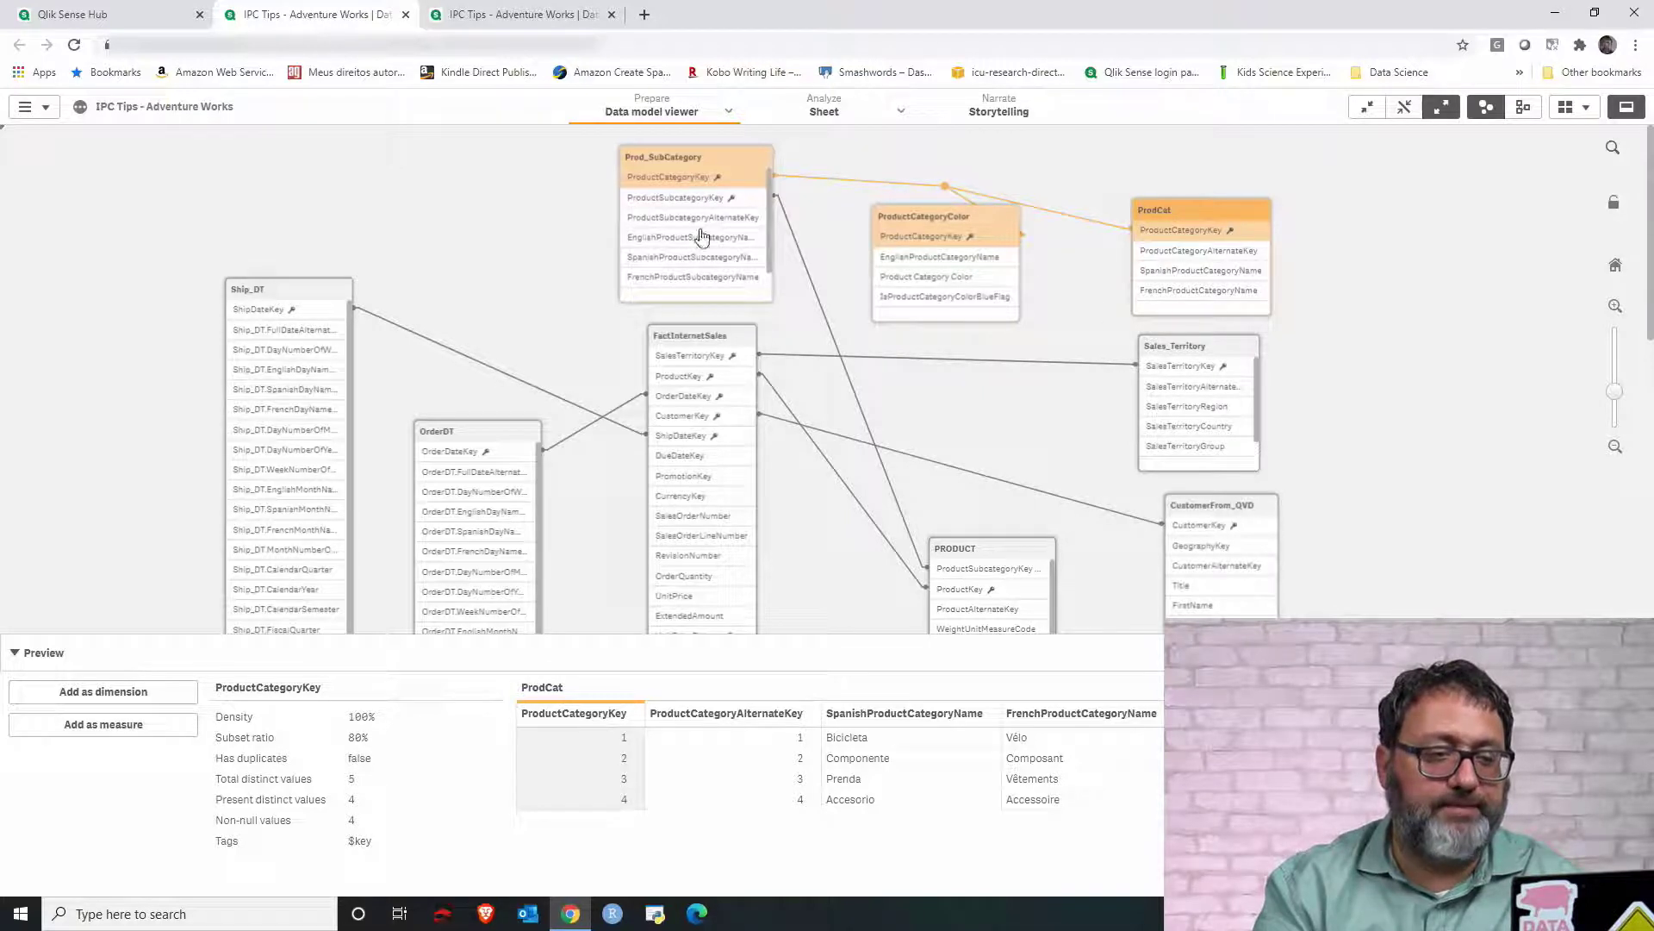
- In the Colors section of the load script, replace the [ProductCategoryColor]: table label with an opening Left Join( prefix above the LOAD
left_click(539, 26)
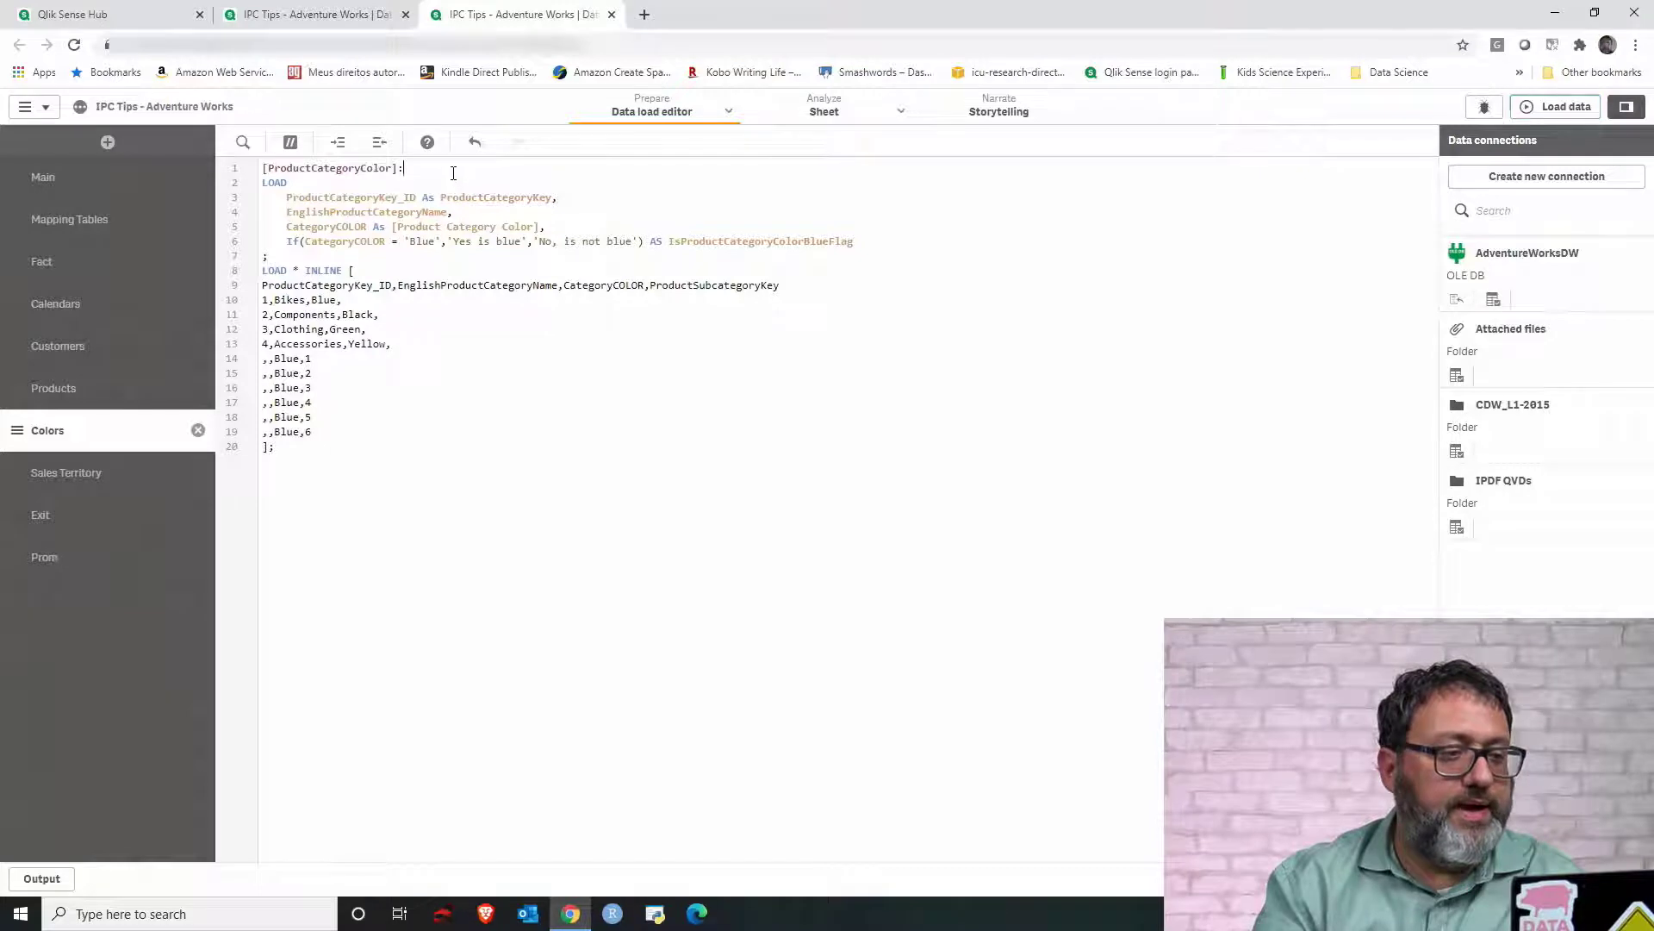
left_click_drag(381, 168, 264, 170)
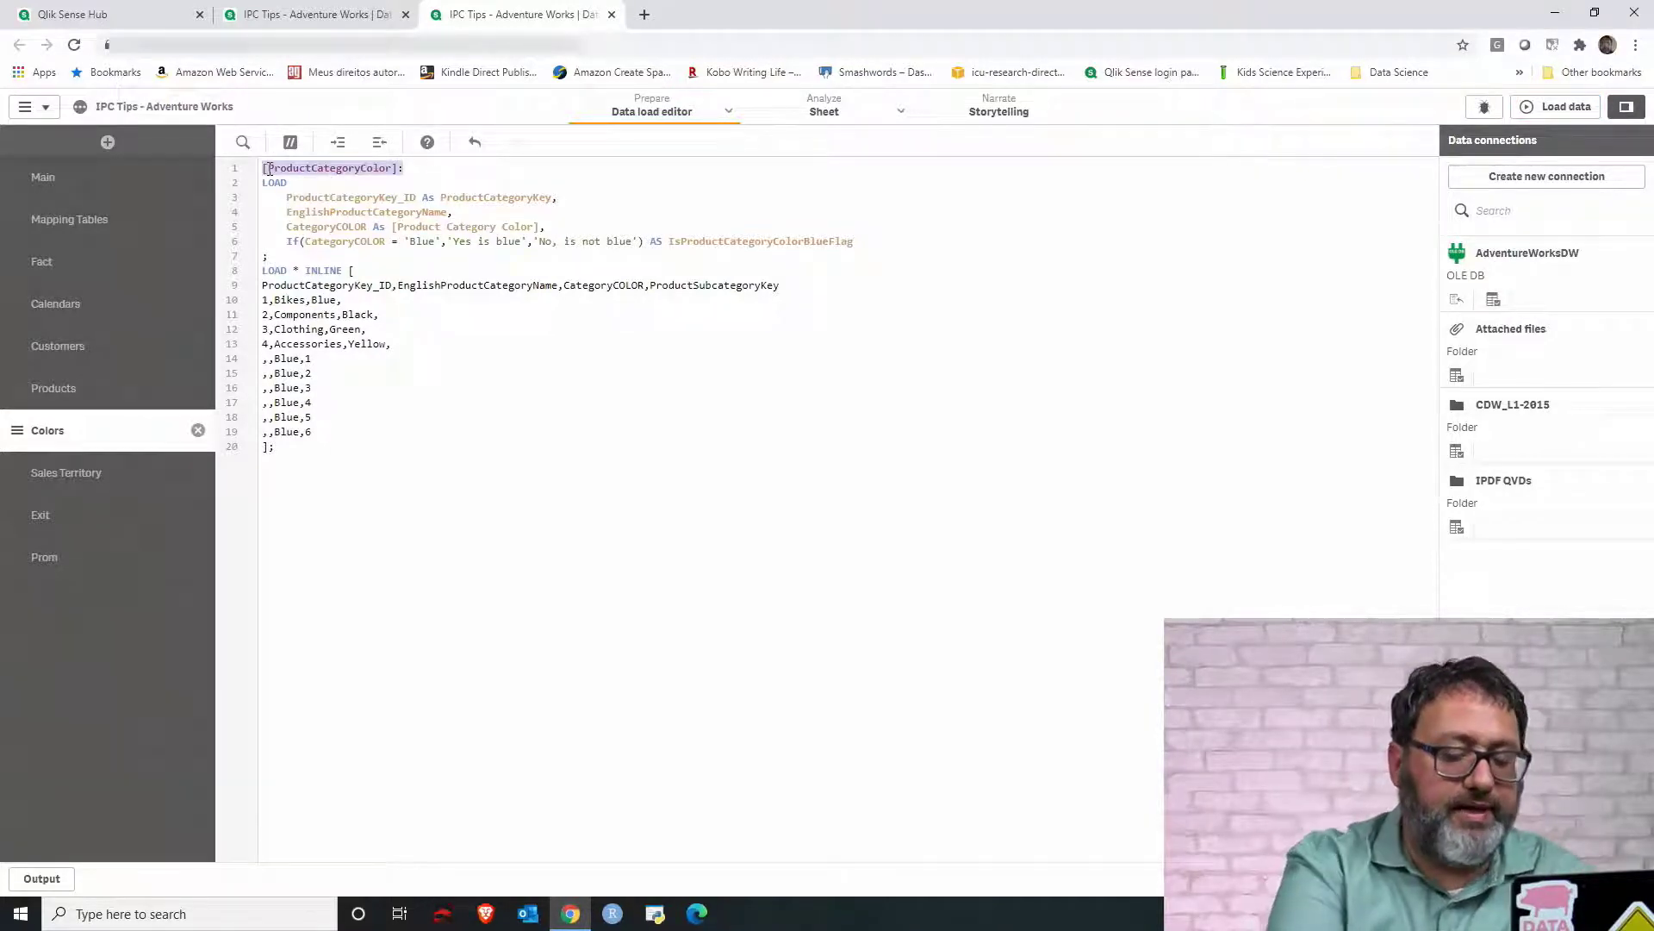
key("Return")
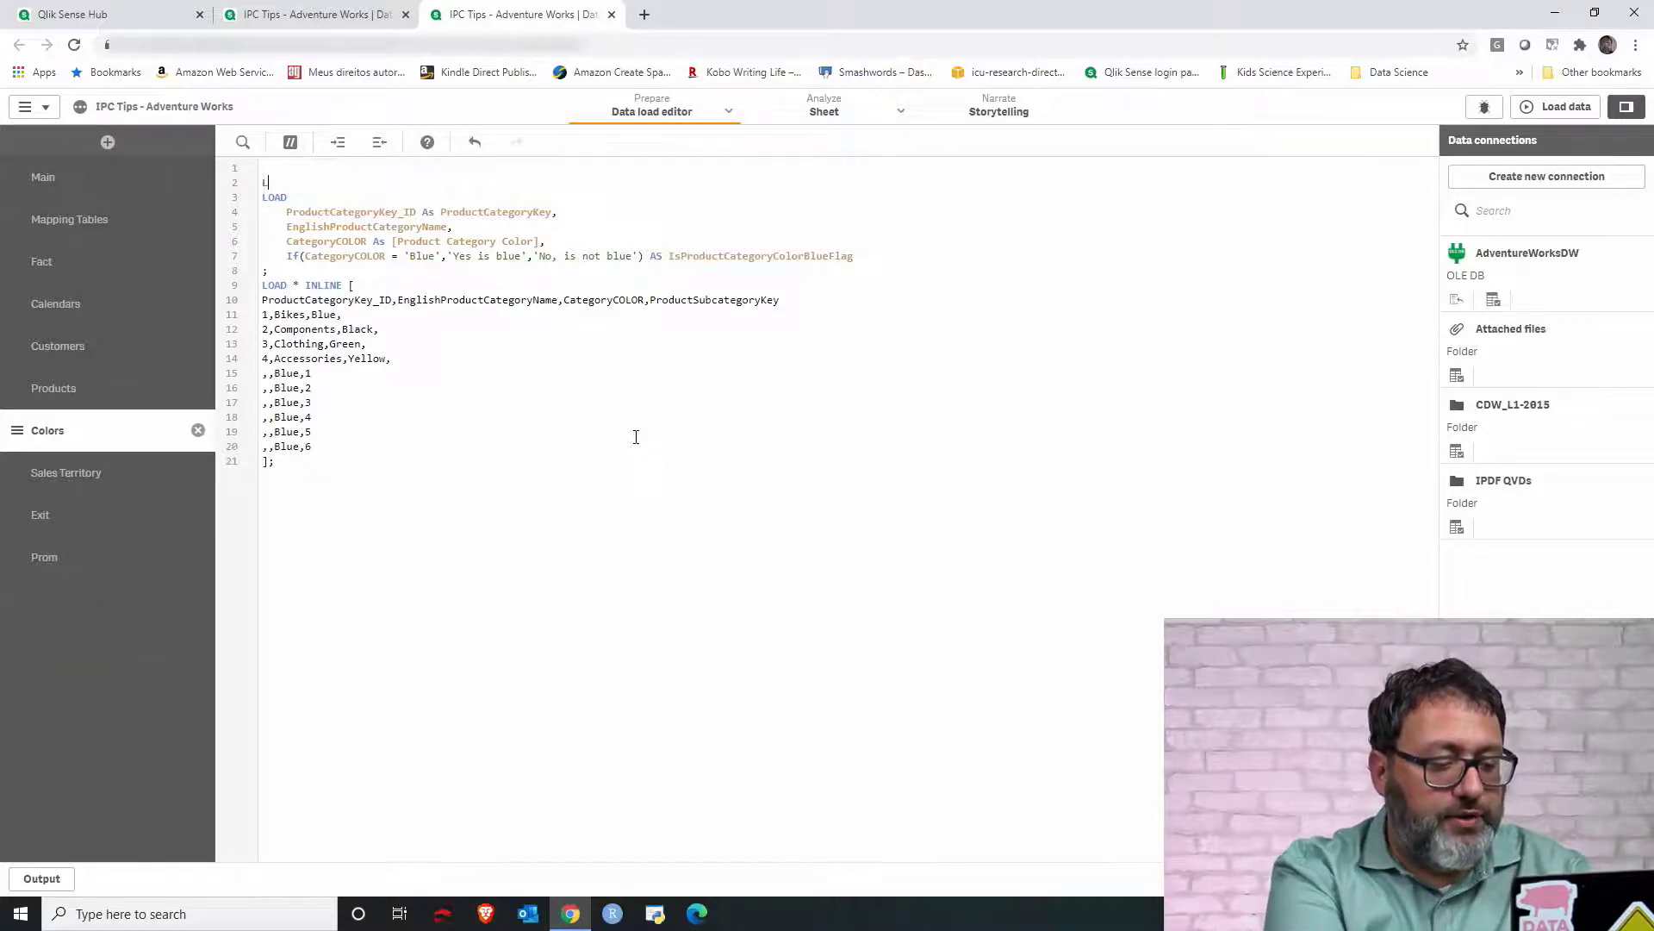
type("Left Join(")
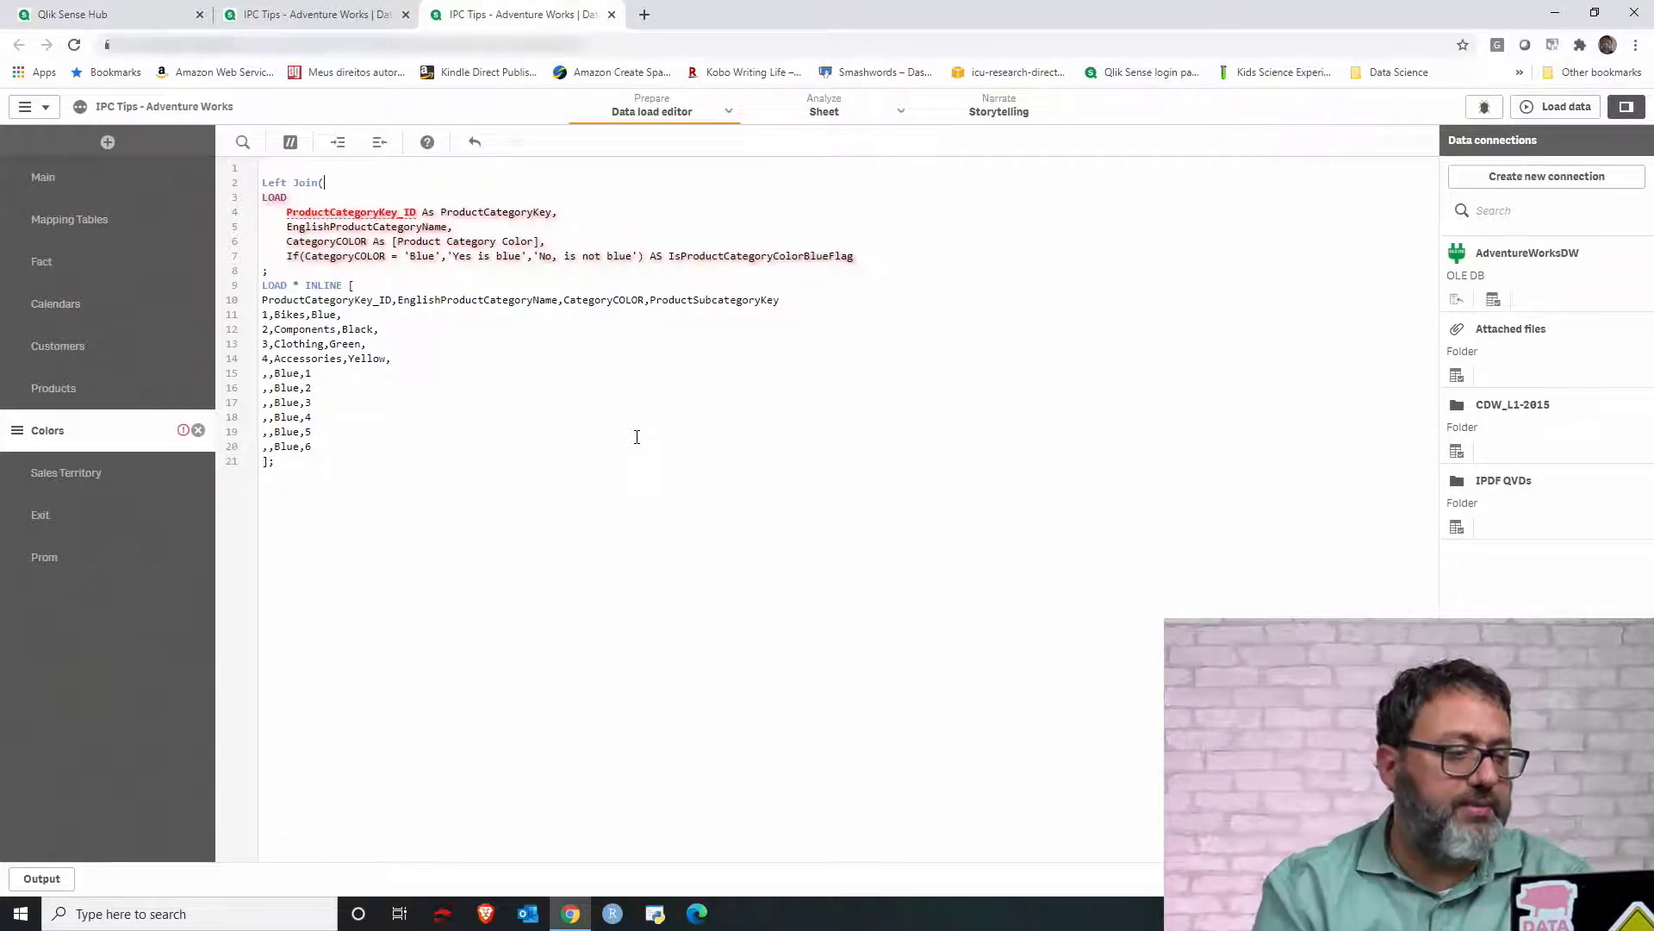
- Complete the join prefix as Left Join(ProdCat), copying the table name from the Products section of the script
left_click(72, 389)
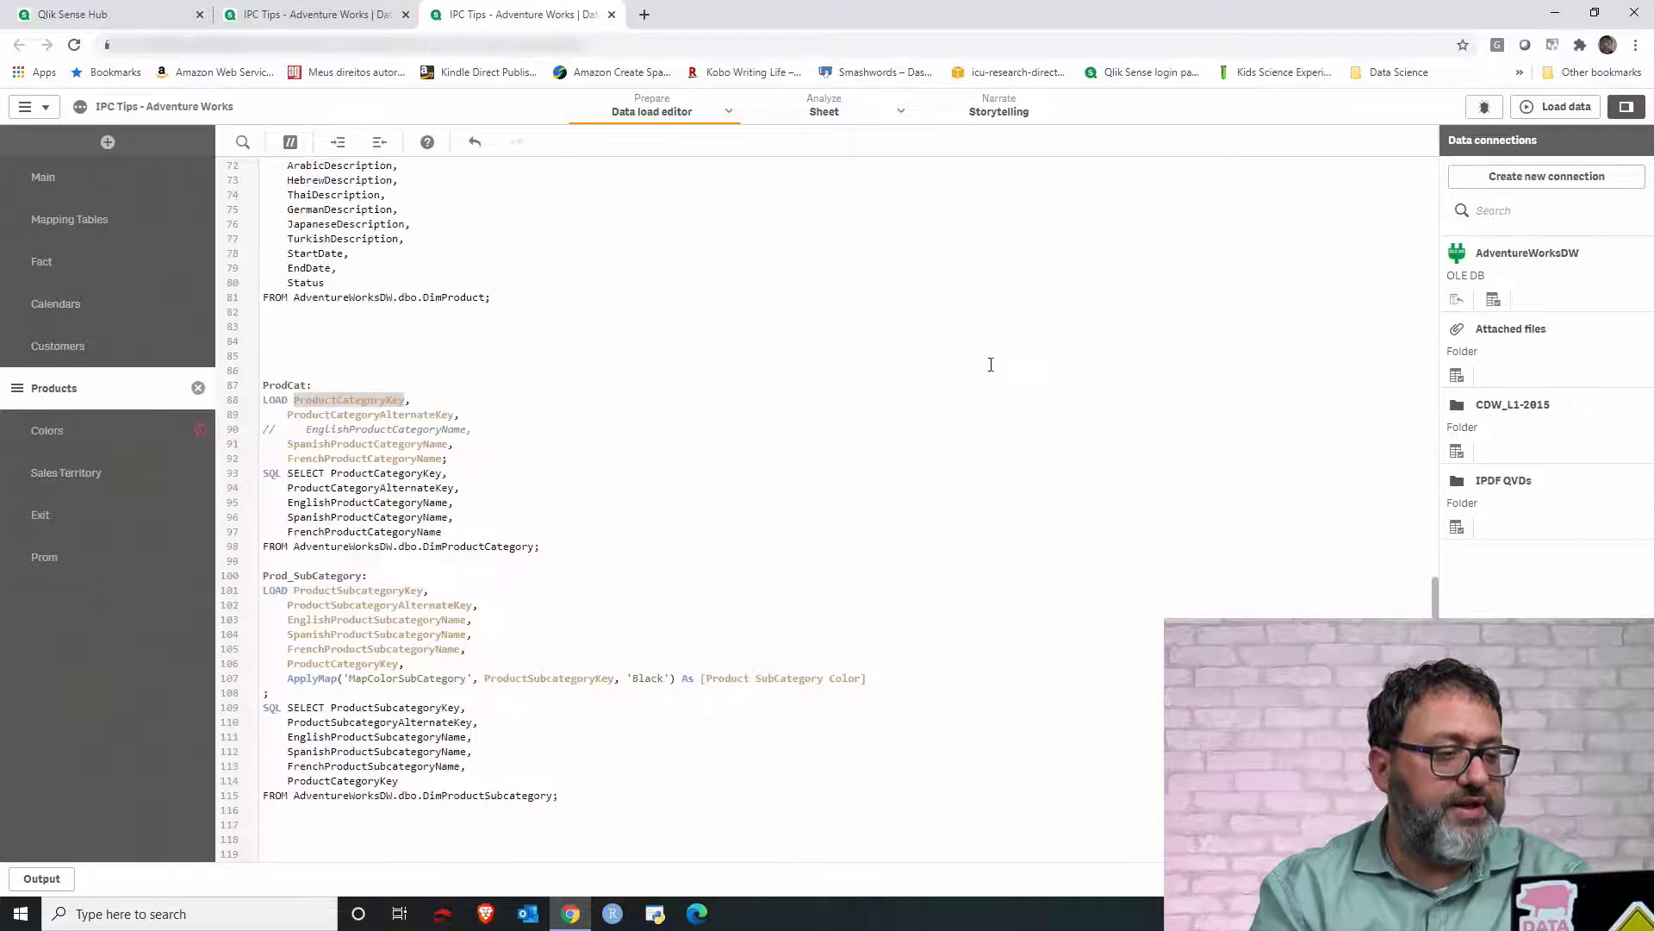
double_click(286, 383)
key("ctrl+c")
left_click(100, 432)
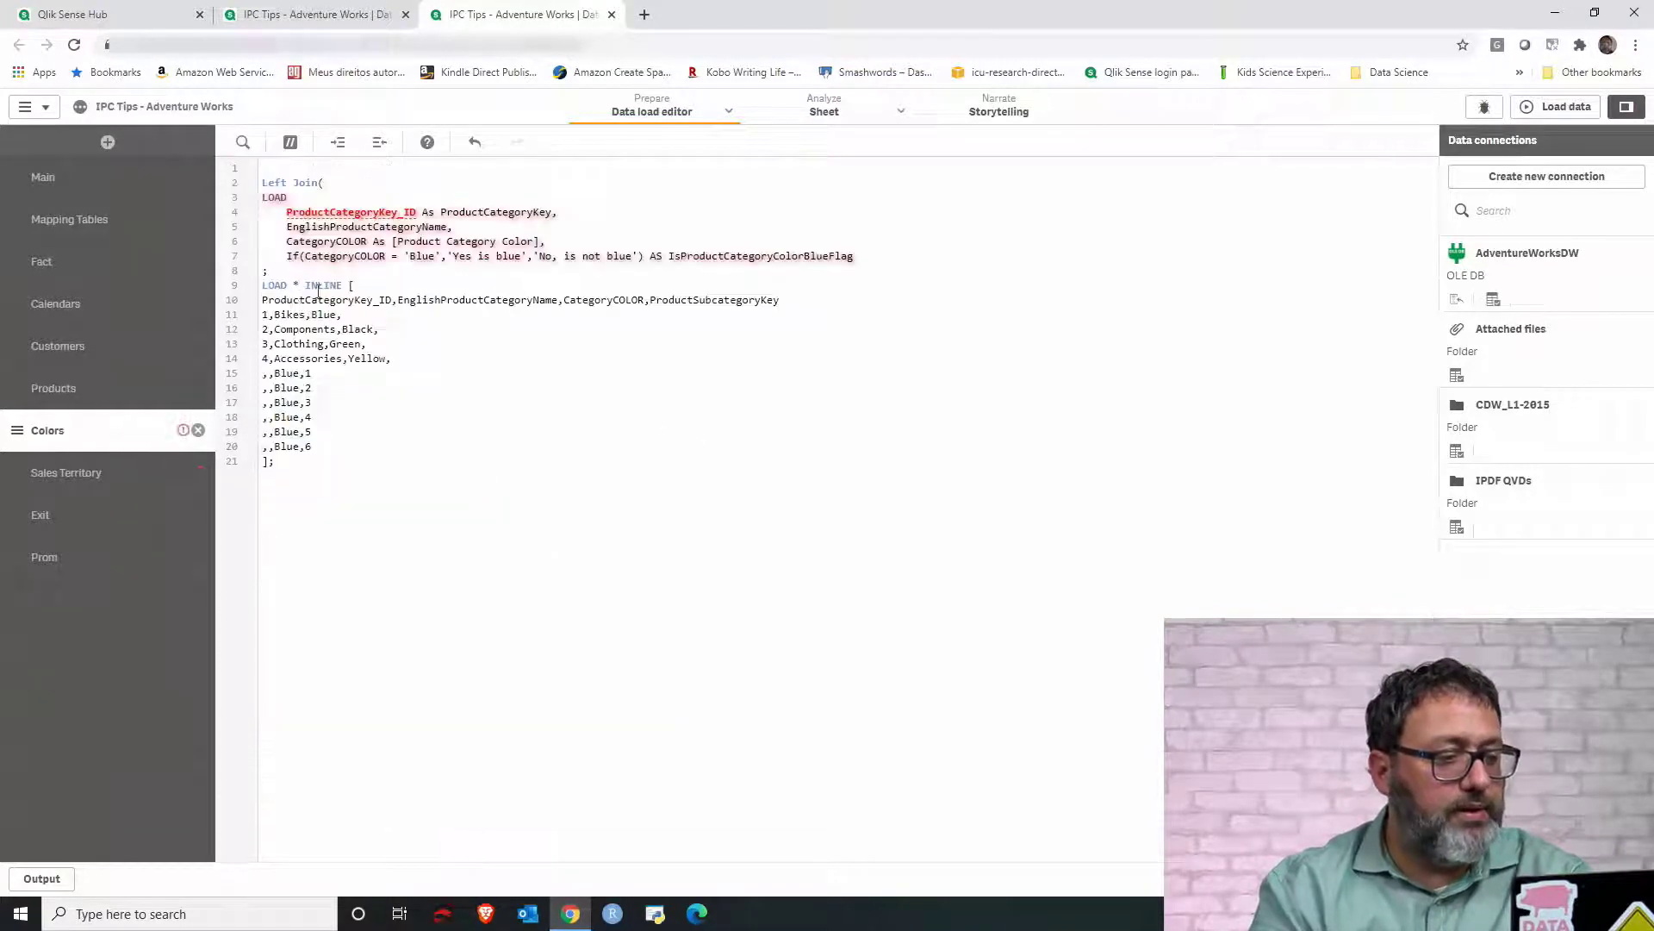
key("ctrl+v")
type(")")
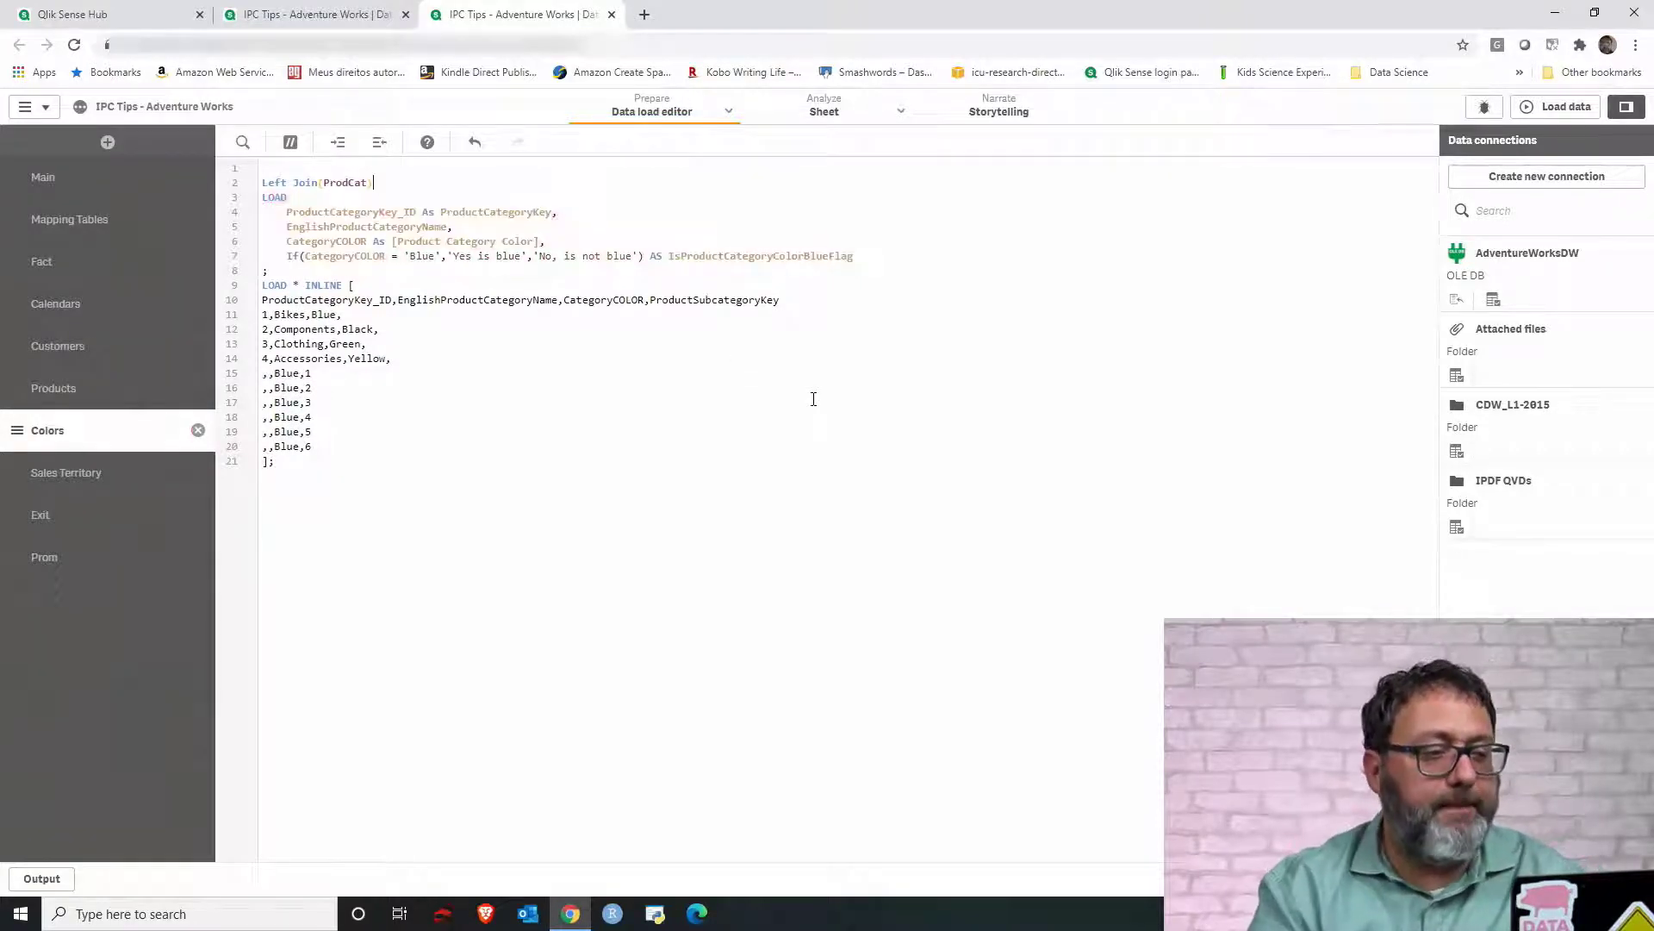
- Reload the app data with the left join in place and return to the data model viewer
left_click(1560, 106)
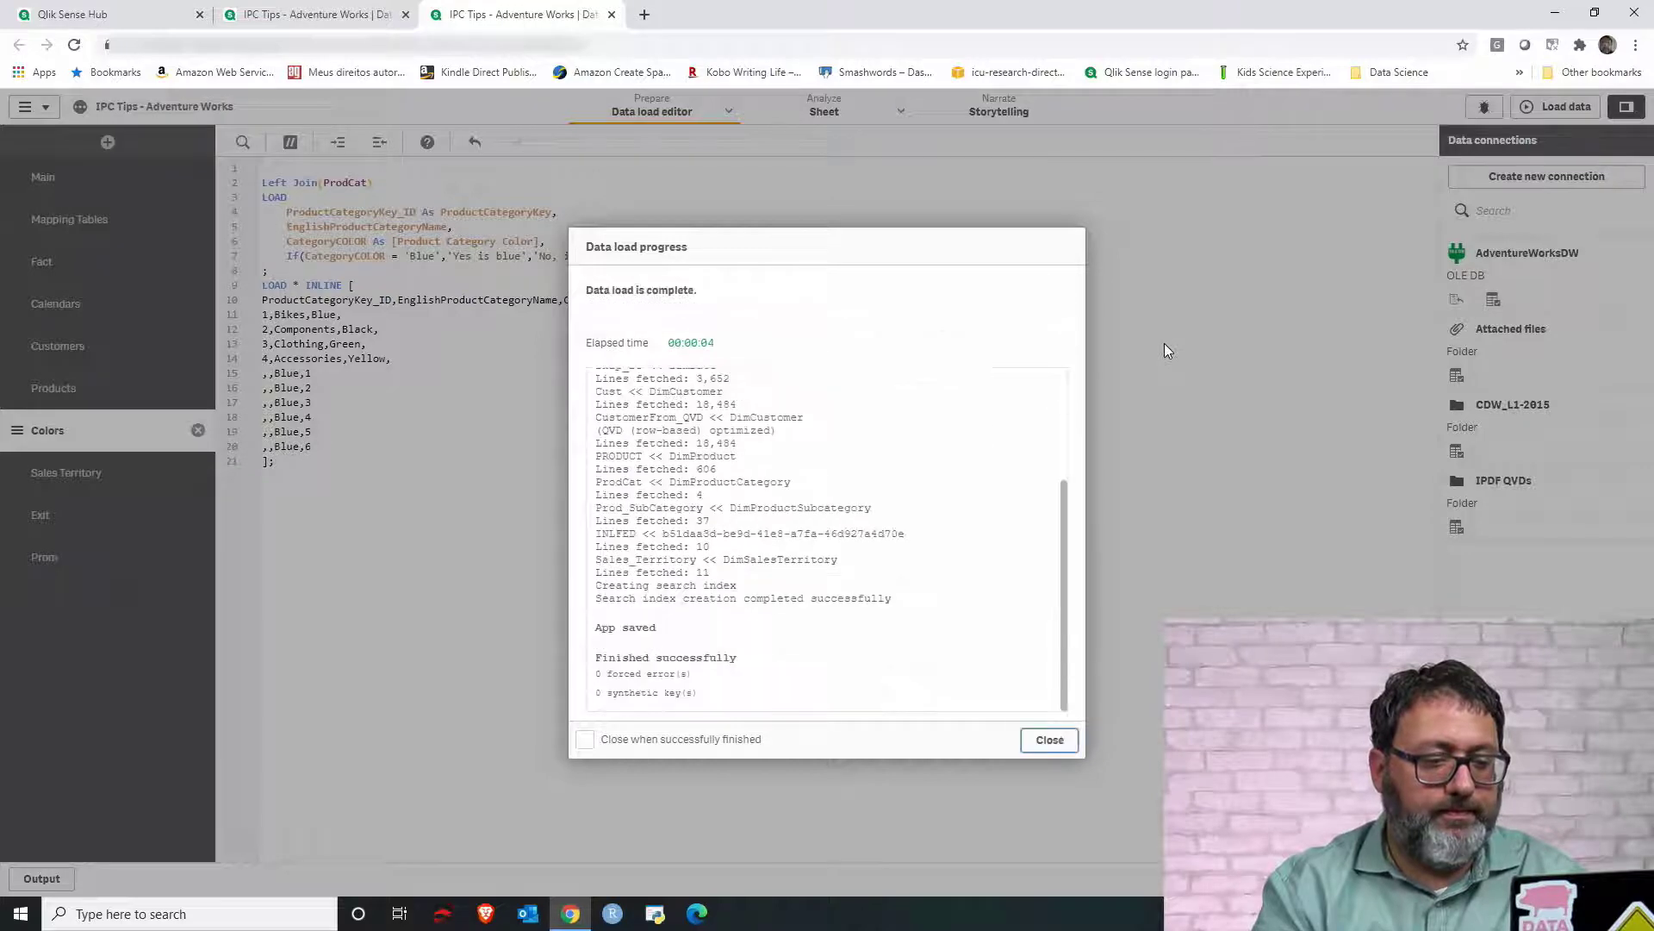
left_click(1051, 739)
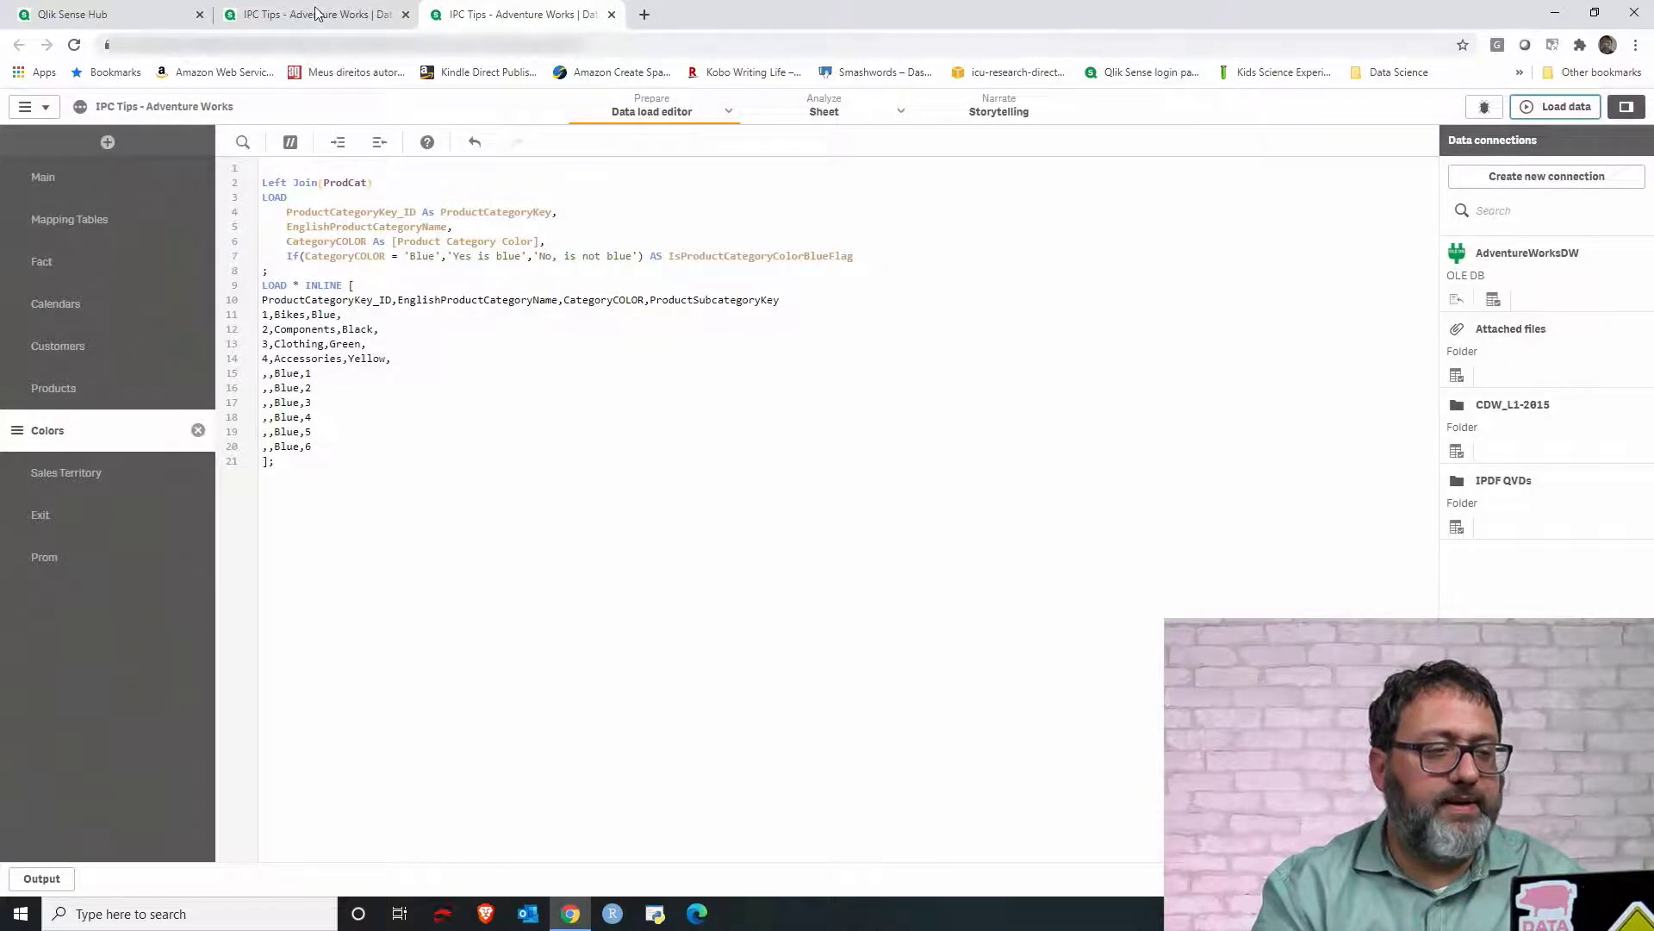
left_click(316, 15)
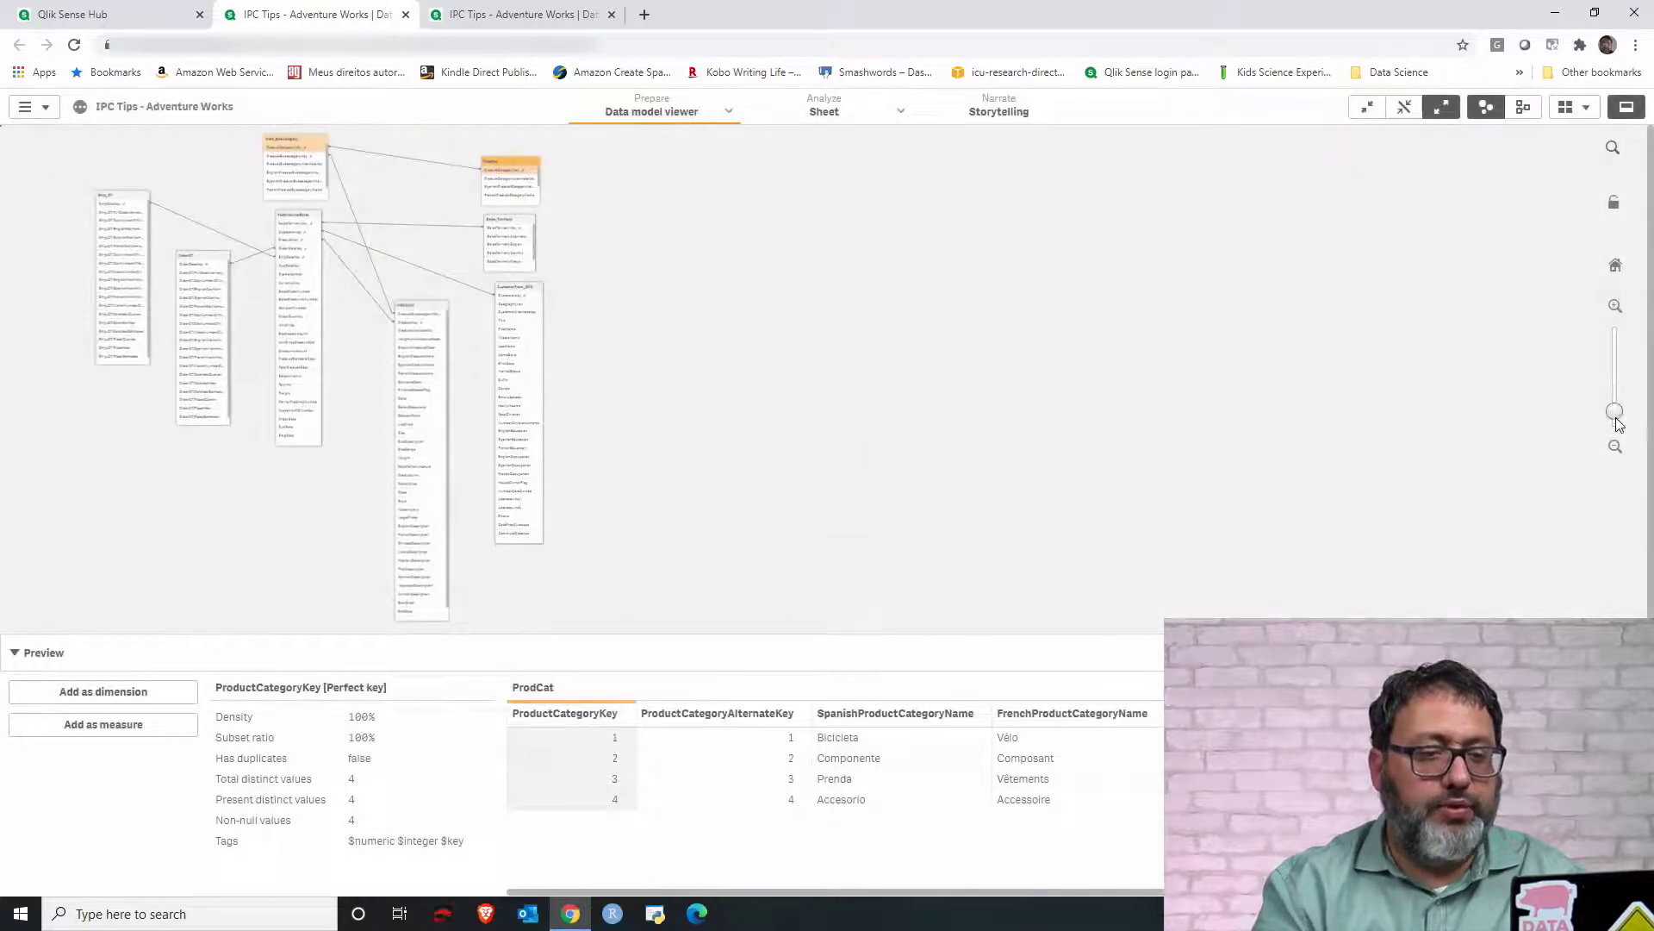
- Move the ProdCat table closer to Prod_SubCategory in the data model and lengthen it to show all its fields
left_click_drag(1615, 415, 1614, 389)
left_click_drag(1331, 226, 1178, 189)
left_click(1178, 189)
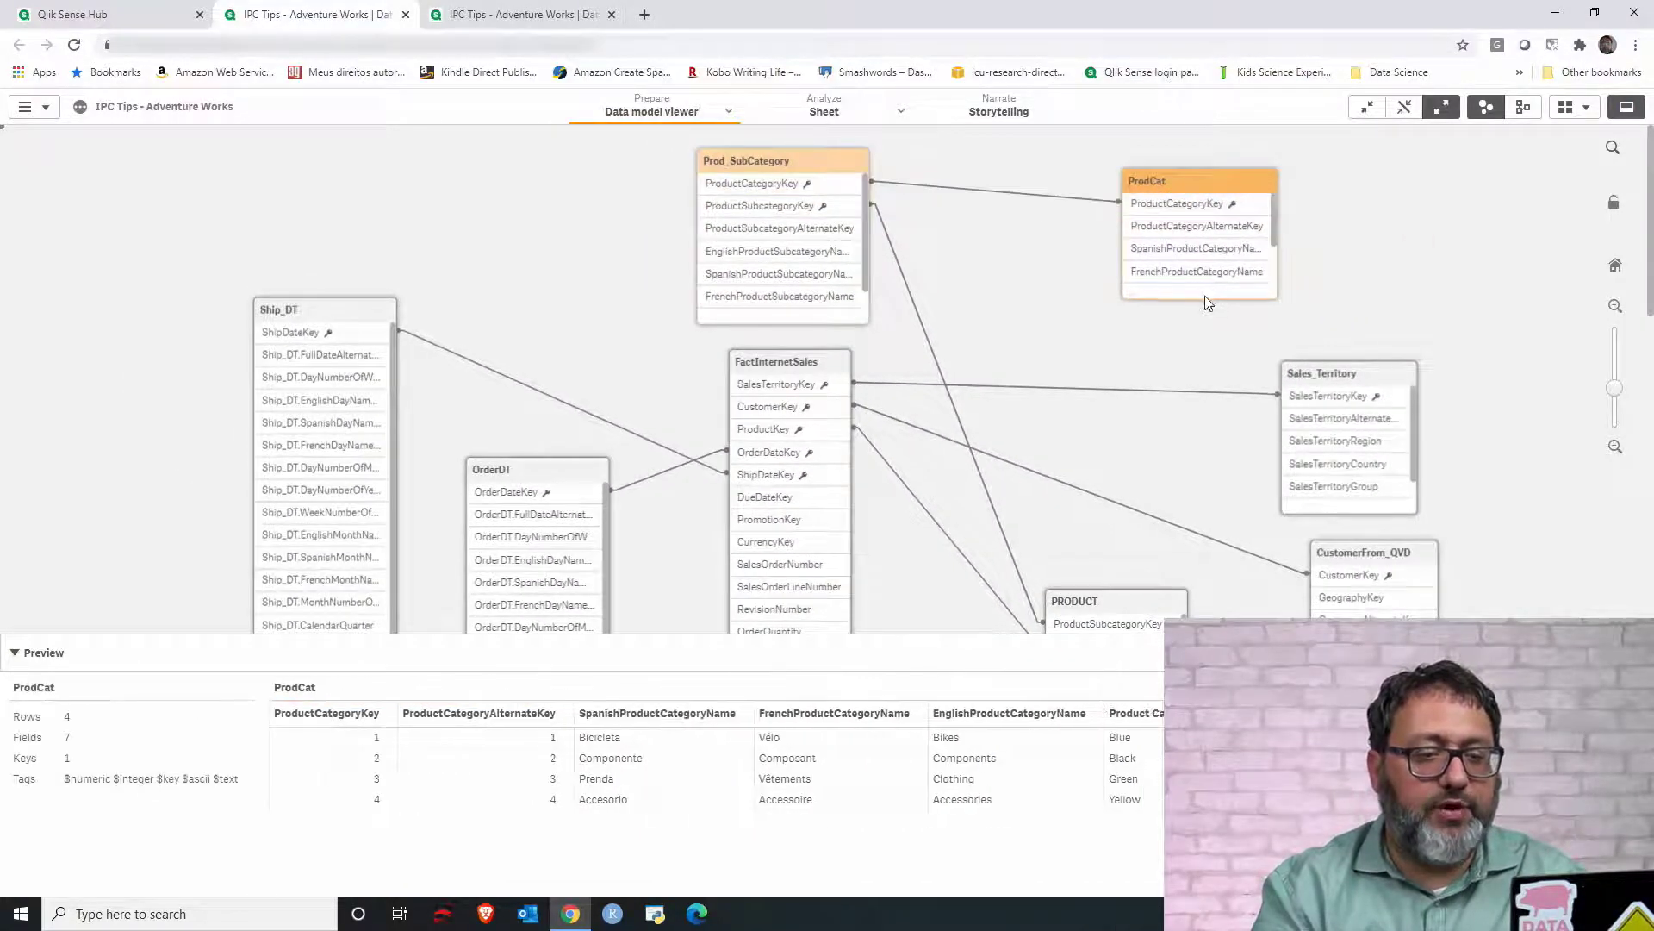
left_click_drag(1204, 297, 1195, 392)
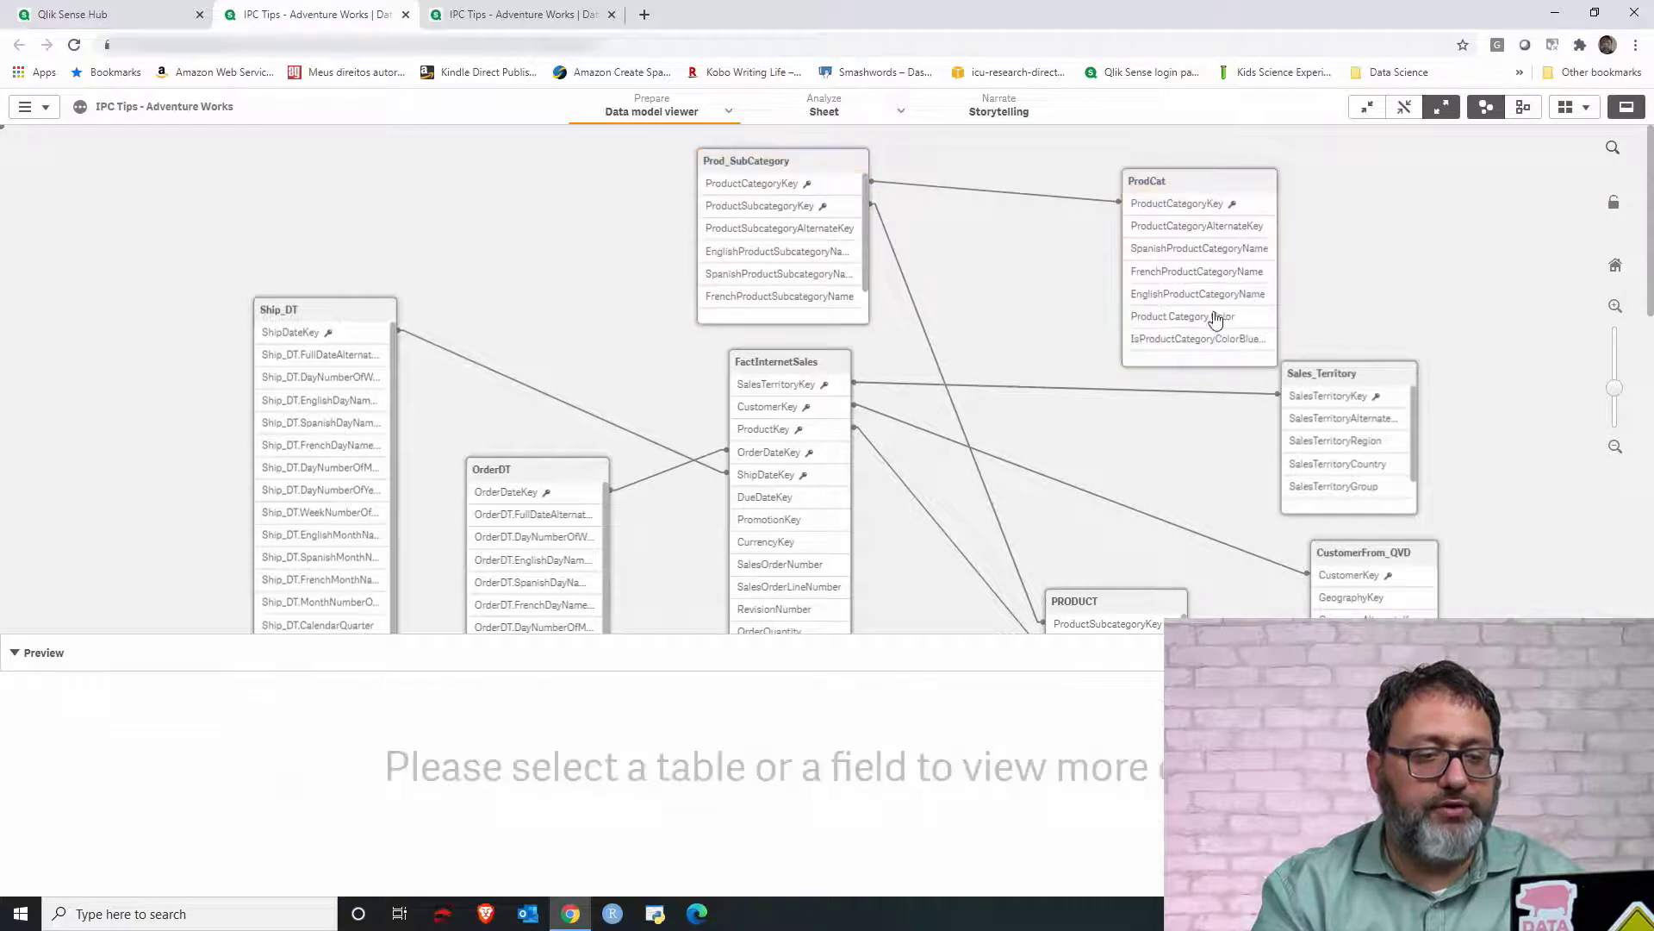
- Preview ProdCat's Product Category Color, EnglishProductCategoryName and blue flag fields, and the ProdCat table as a whole
left_click(1235, 320)
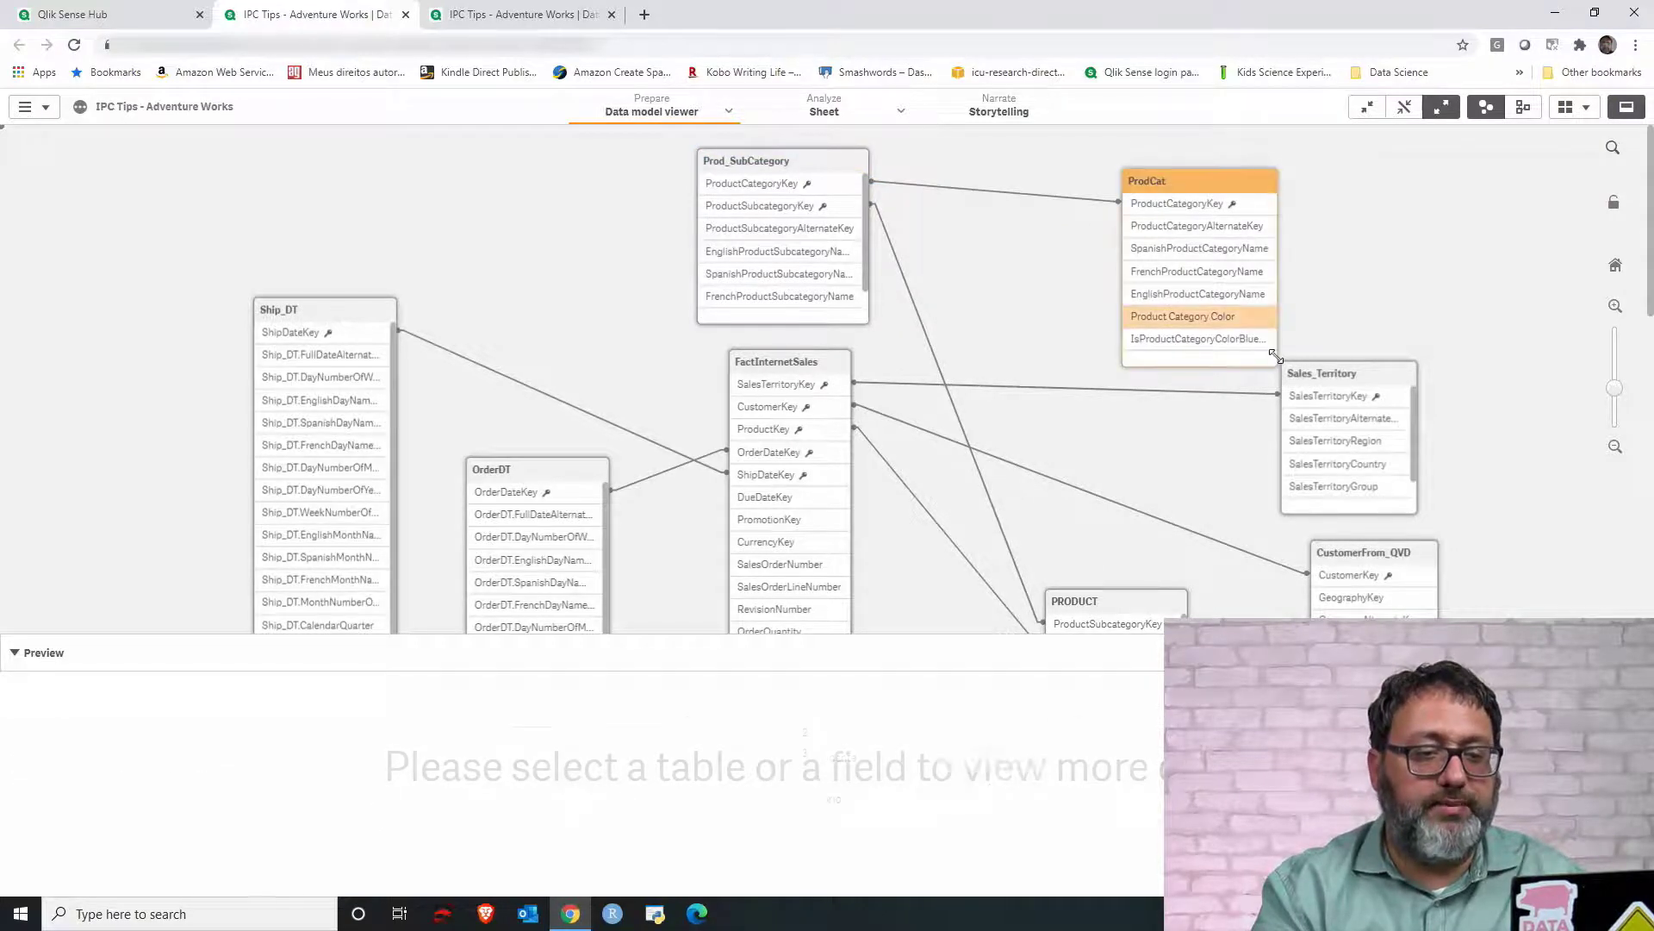
left_click(1241, 297)
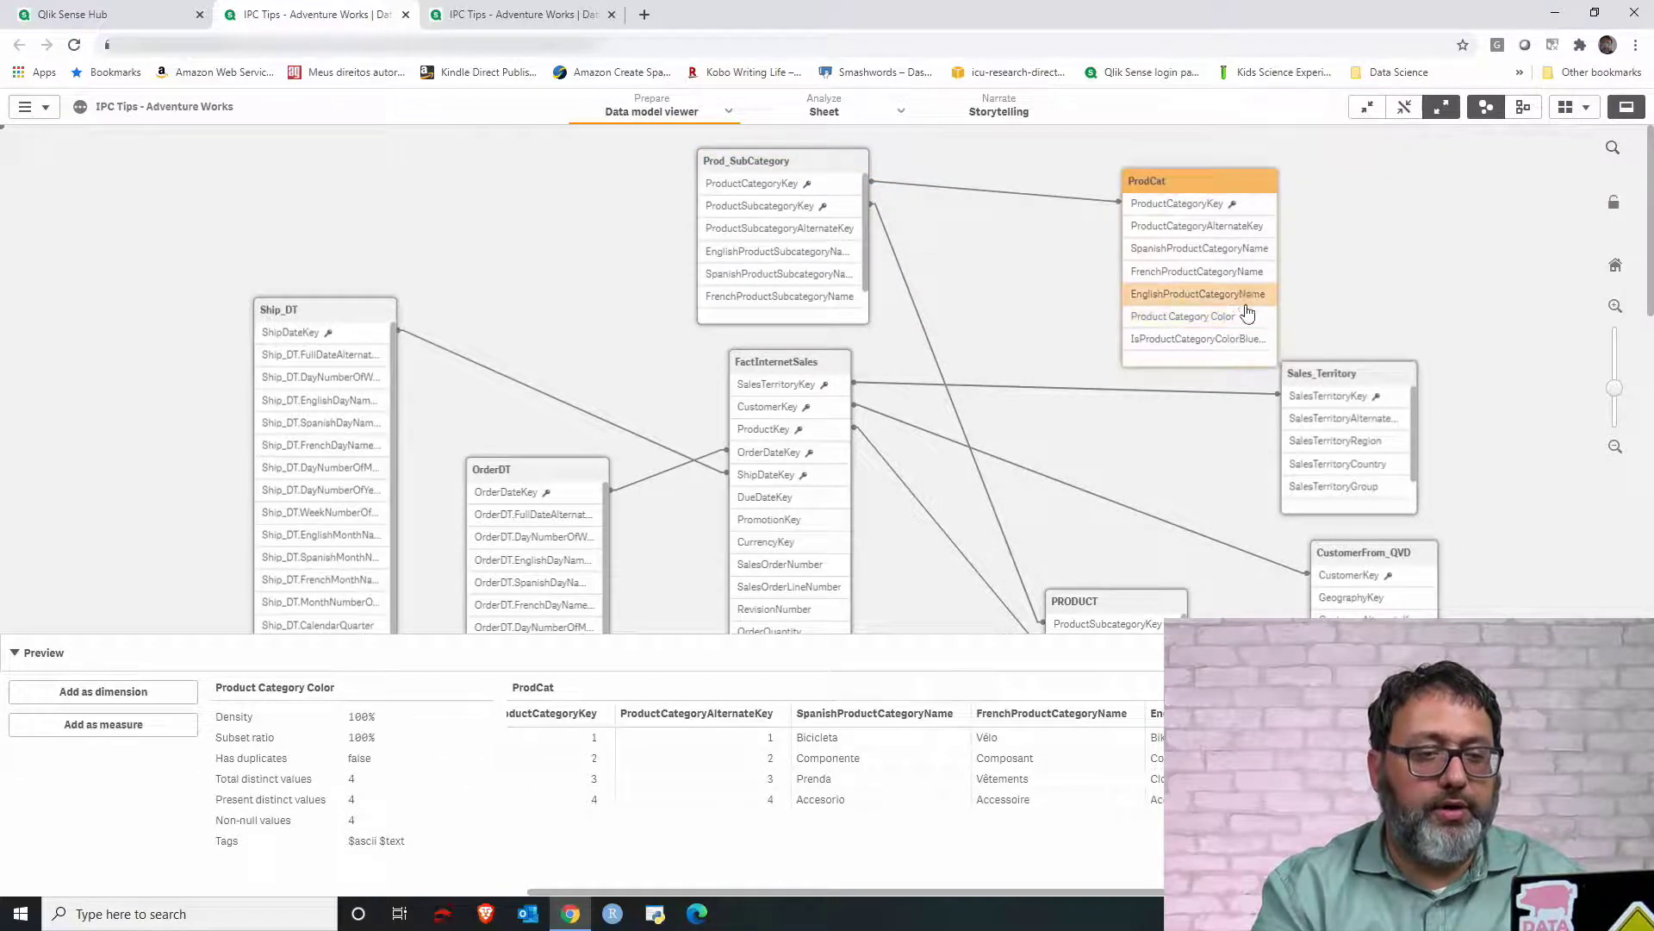
left_click(1254, 342)
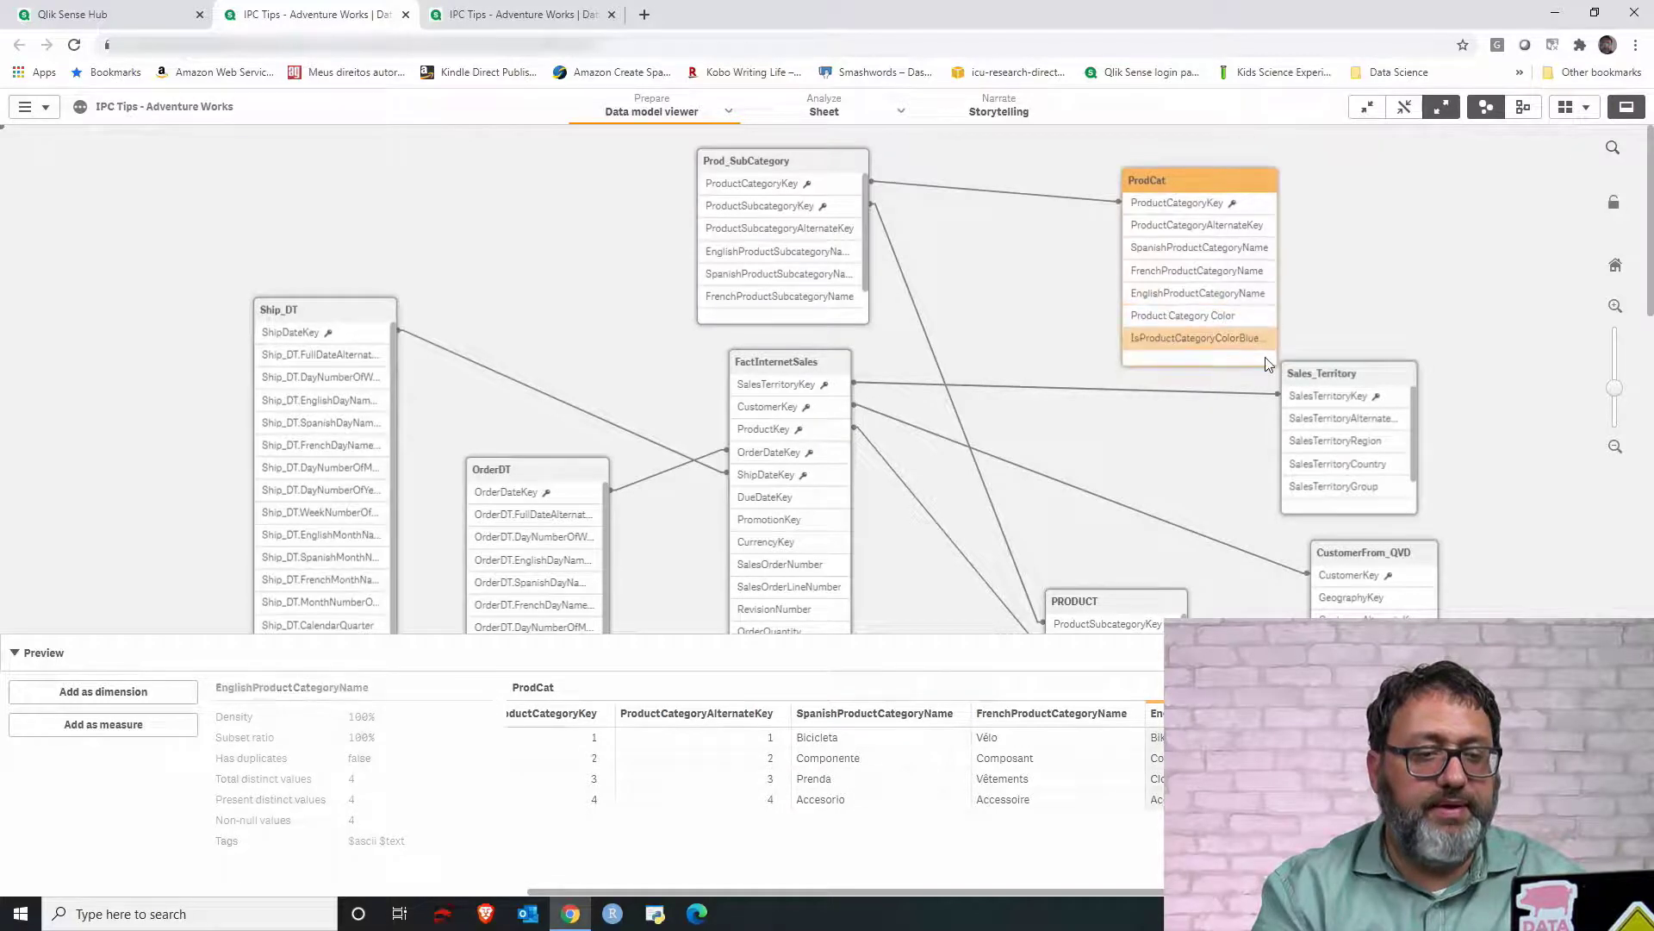
left_click(1192, 194)
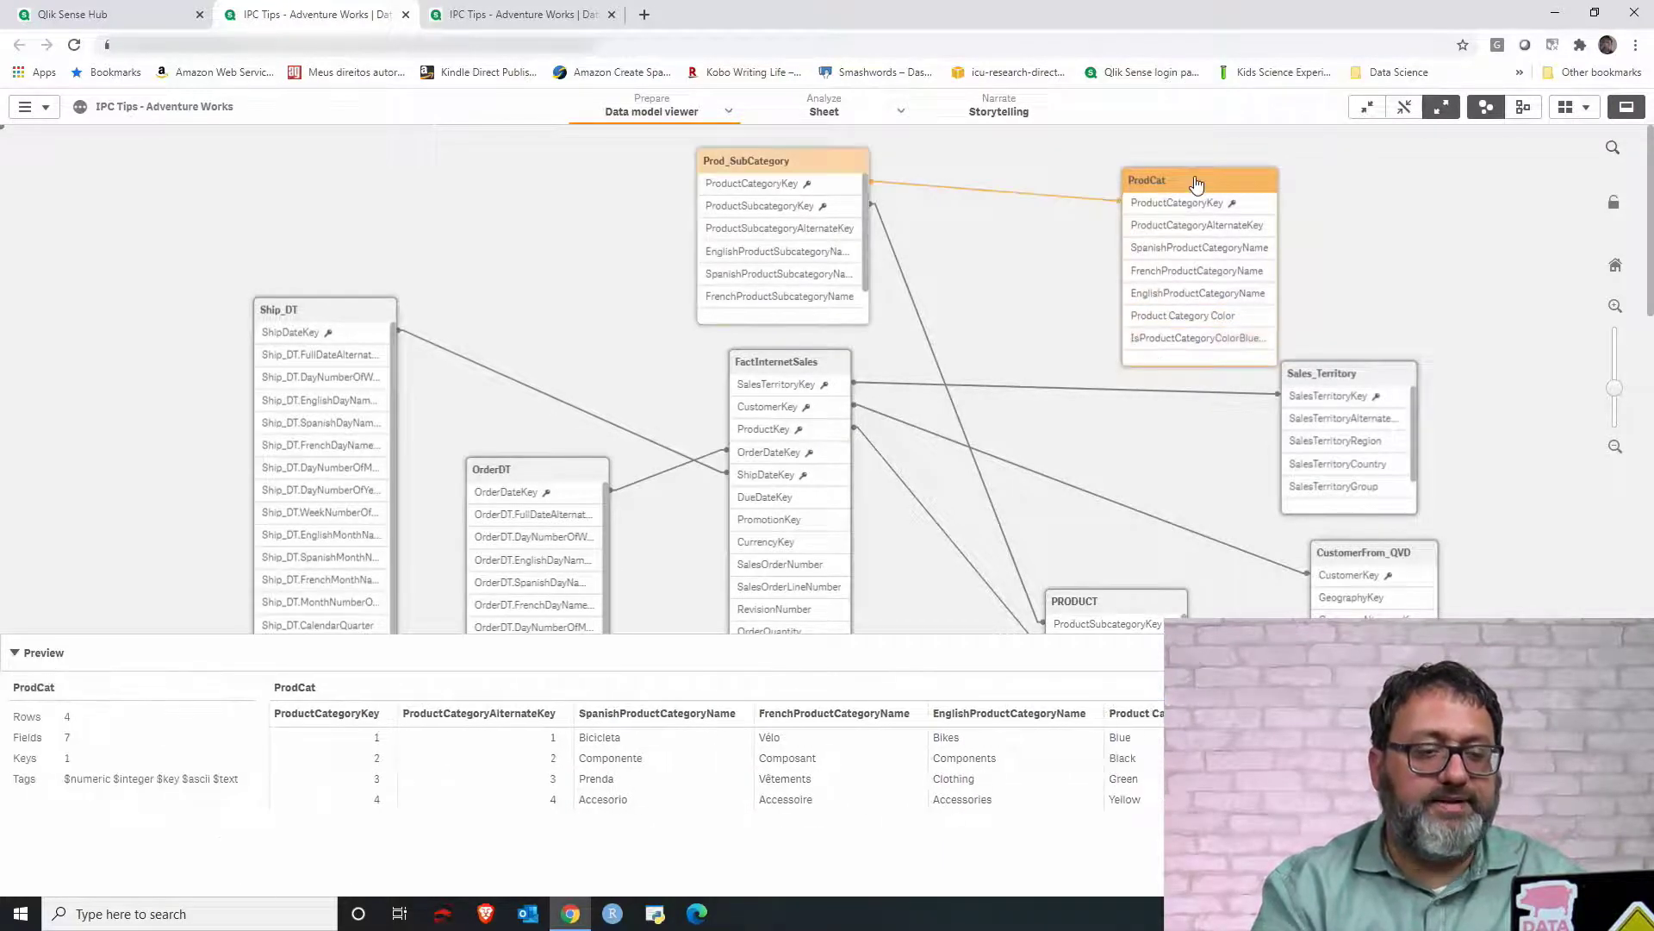